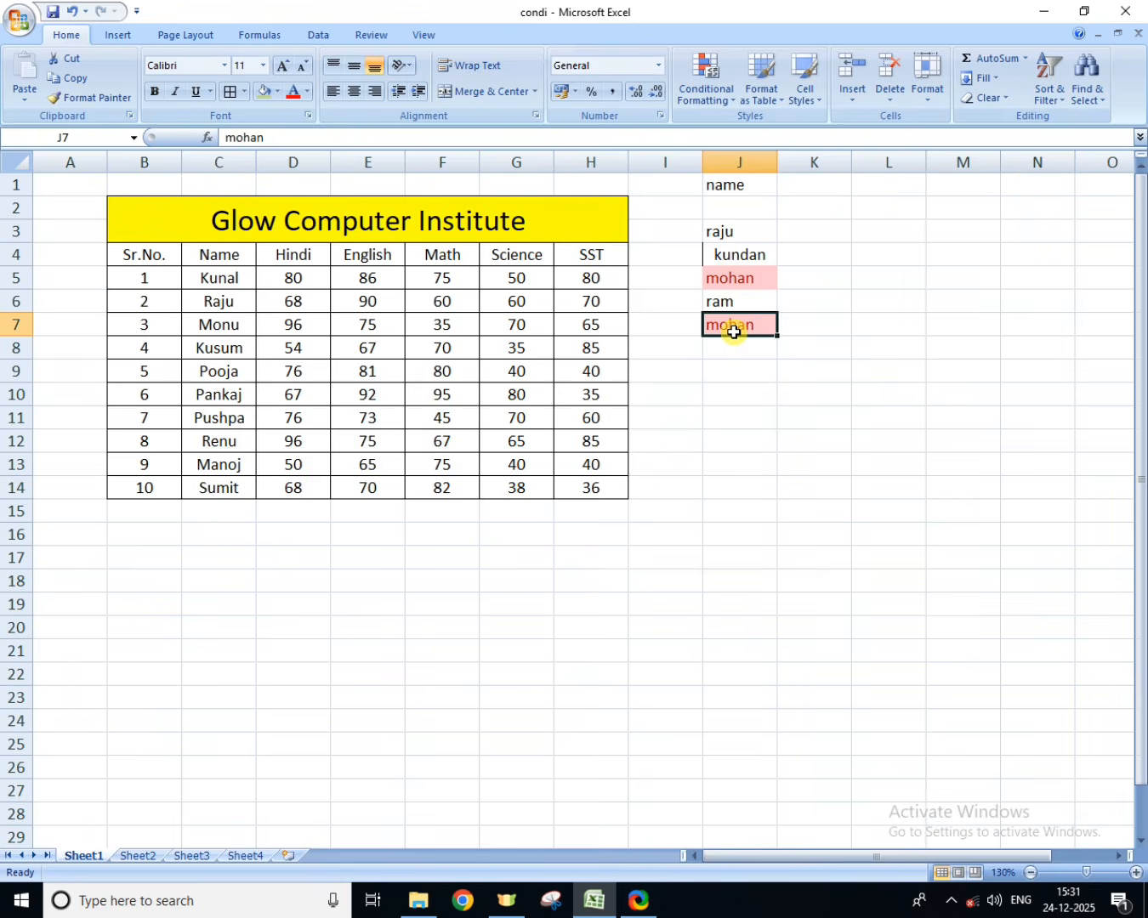
Step: Clear the duplicate name in cell J7 and enter a short sample name in cell J20
key("Delete")
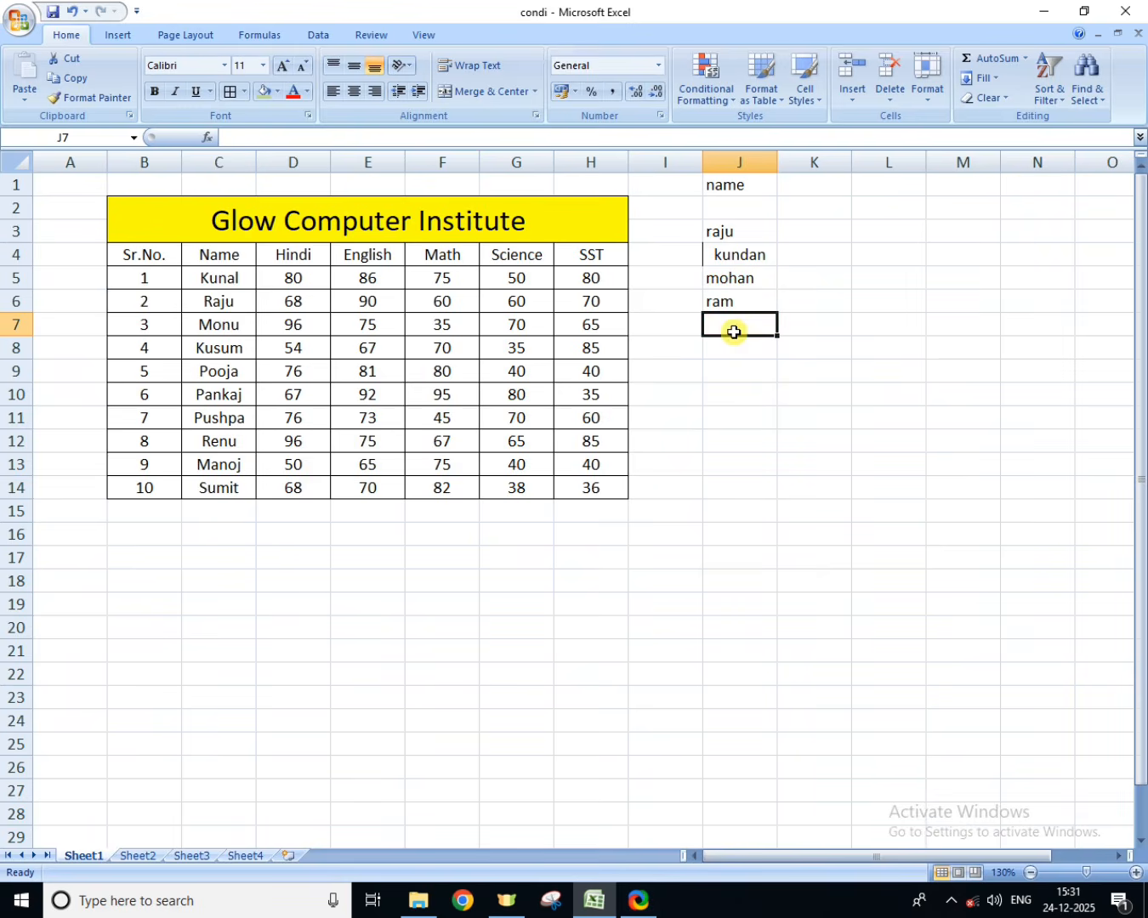
left_click(733, 666)
scroll(733, 667, "down", 7)
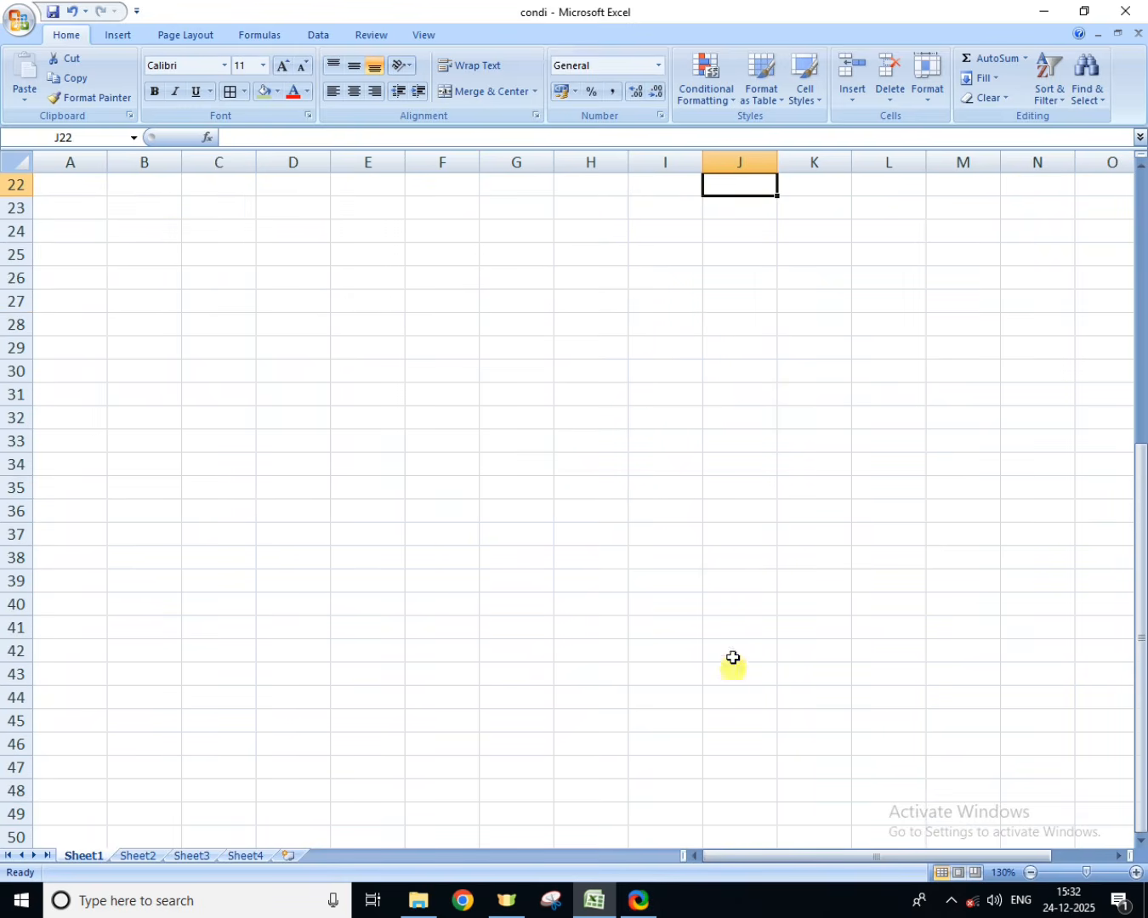
scroll(733, 637, "up", 7)
left_click(733, 623)
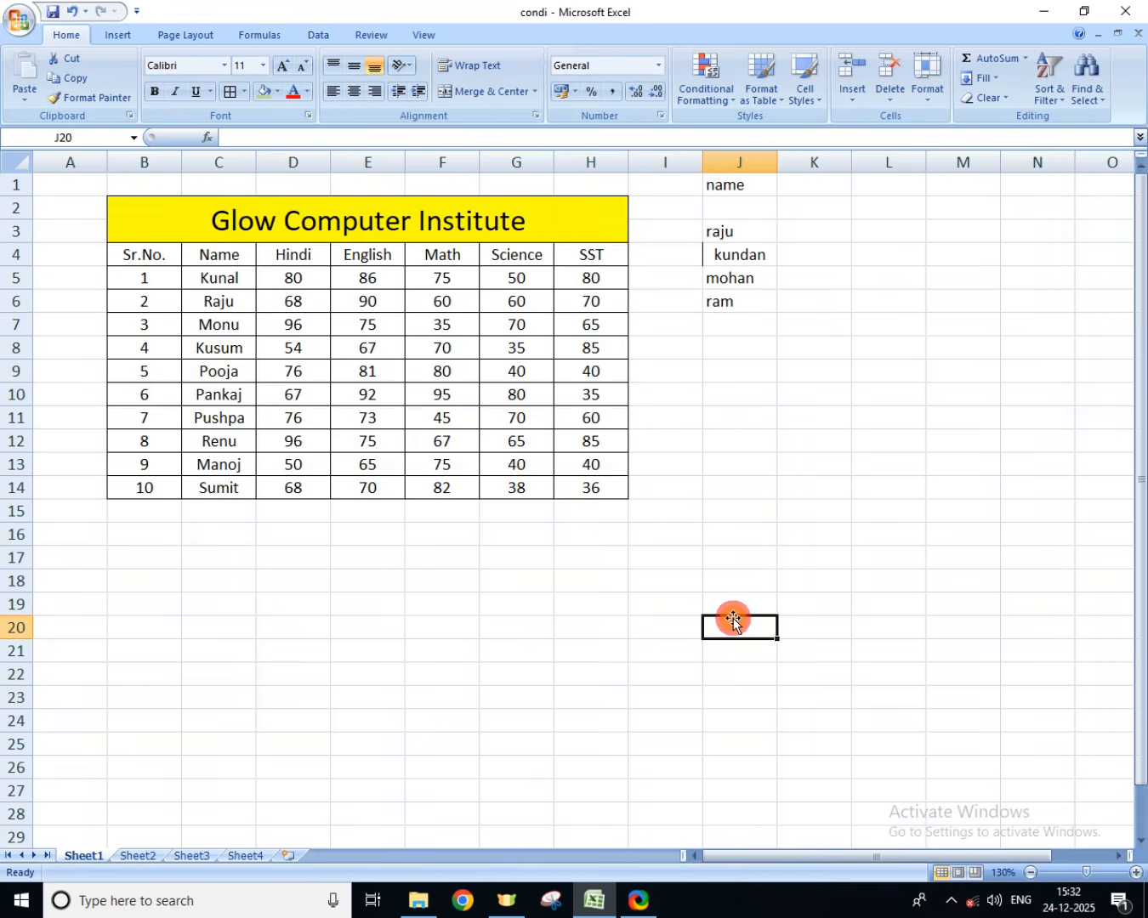
type("raj")
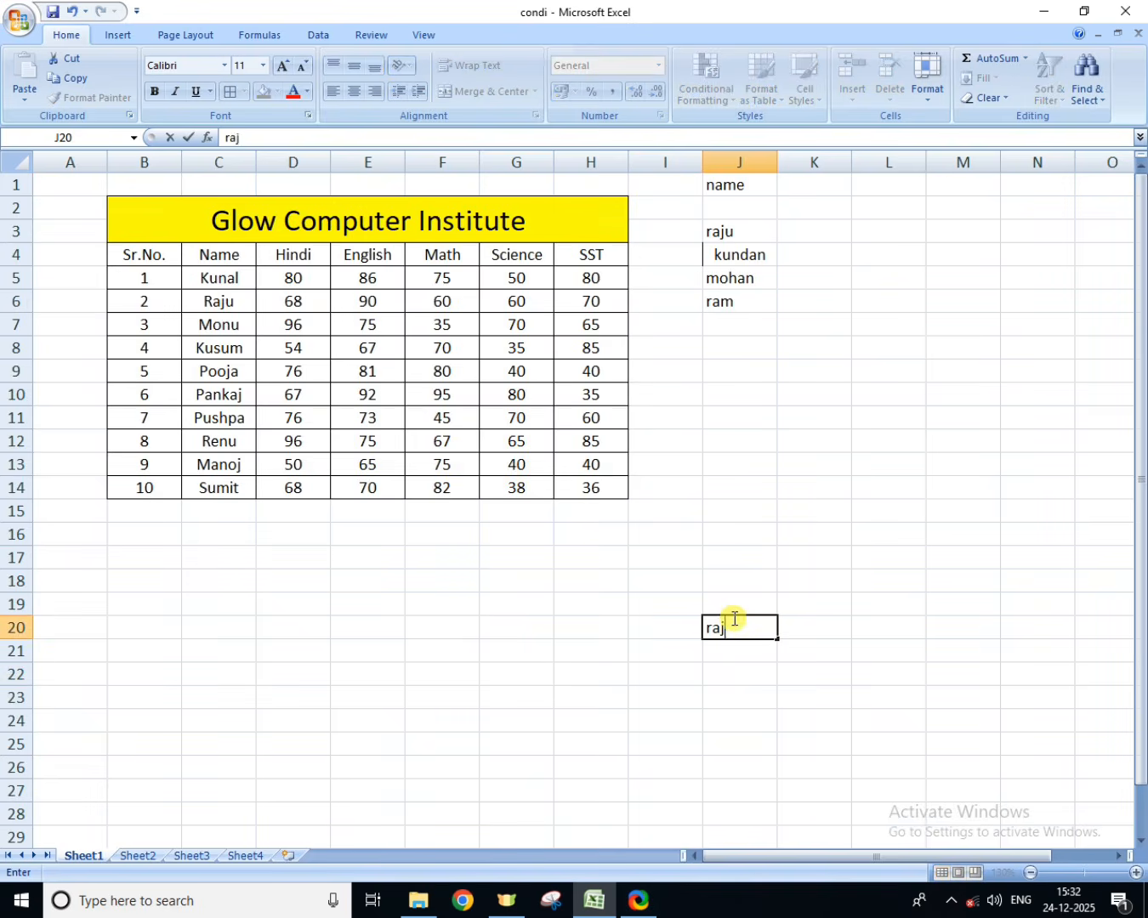
key("Return")
Step: Repeat the name from J3 in cell J27 and the name from J20 in cell J28
key("Down")
key("Down")
key("Down")
key("Down")
key("Down")
key("Down")
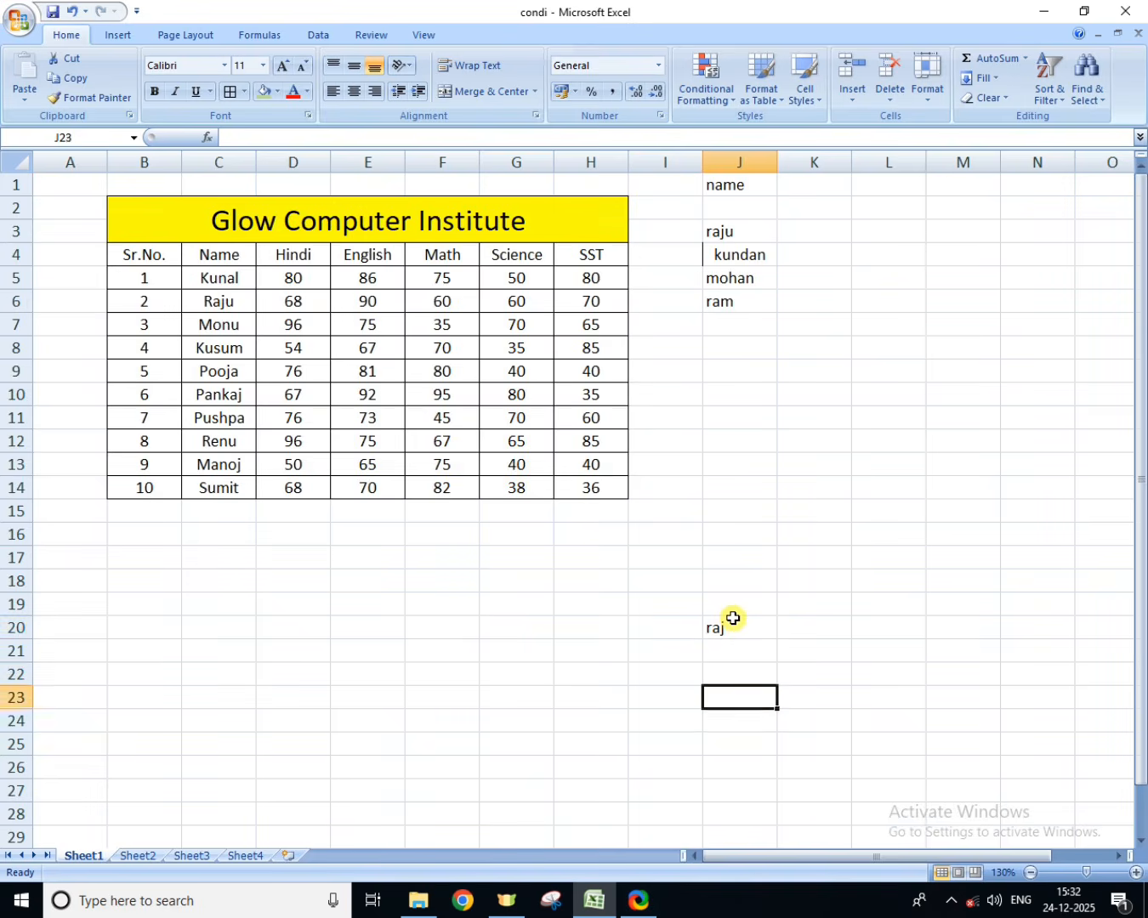
type("raju")
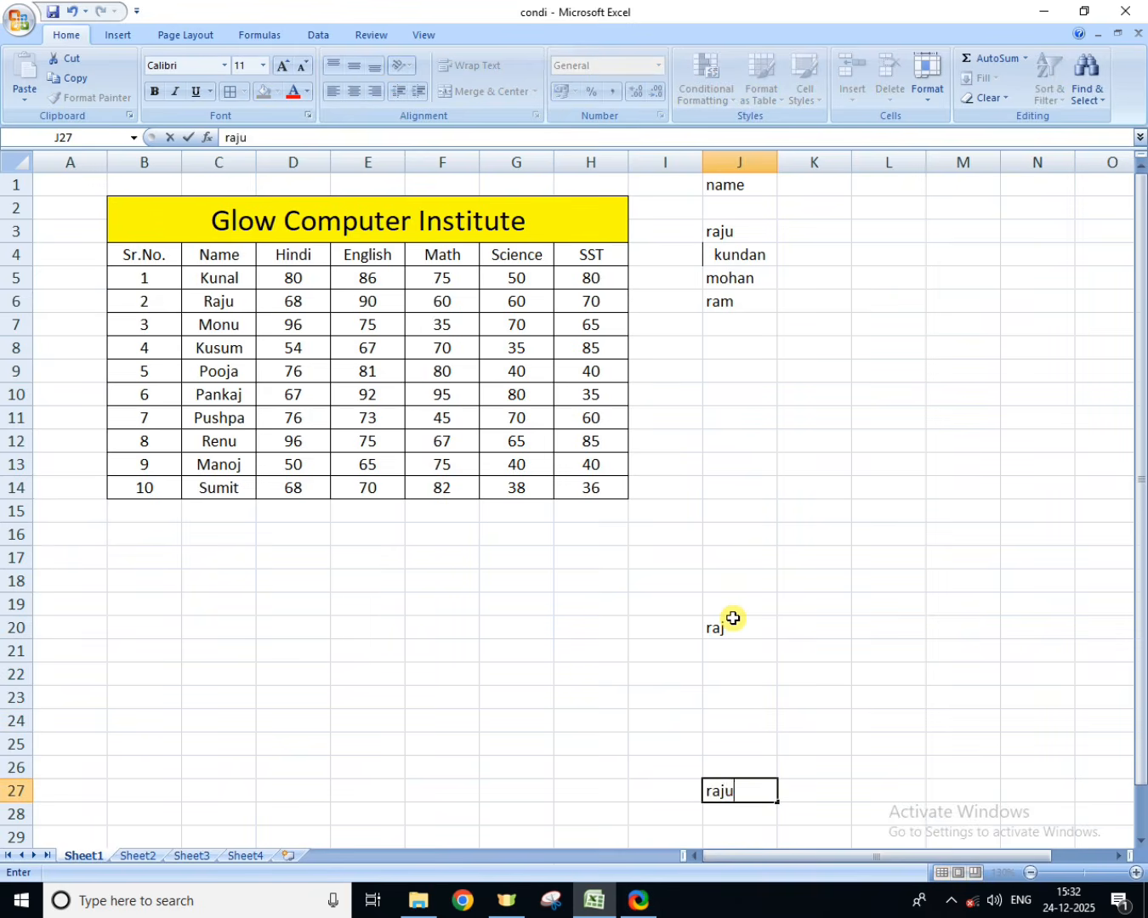
key("Return")
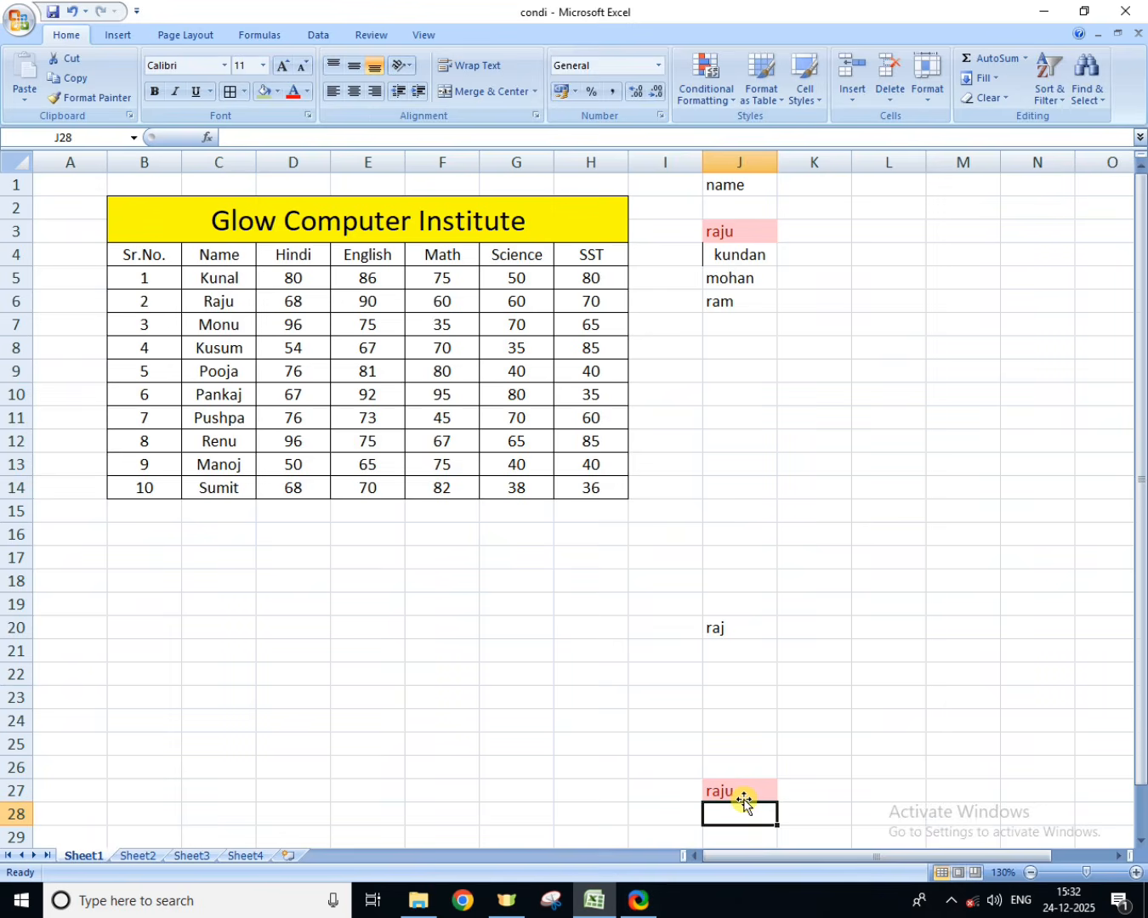
type("raj")
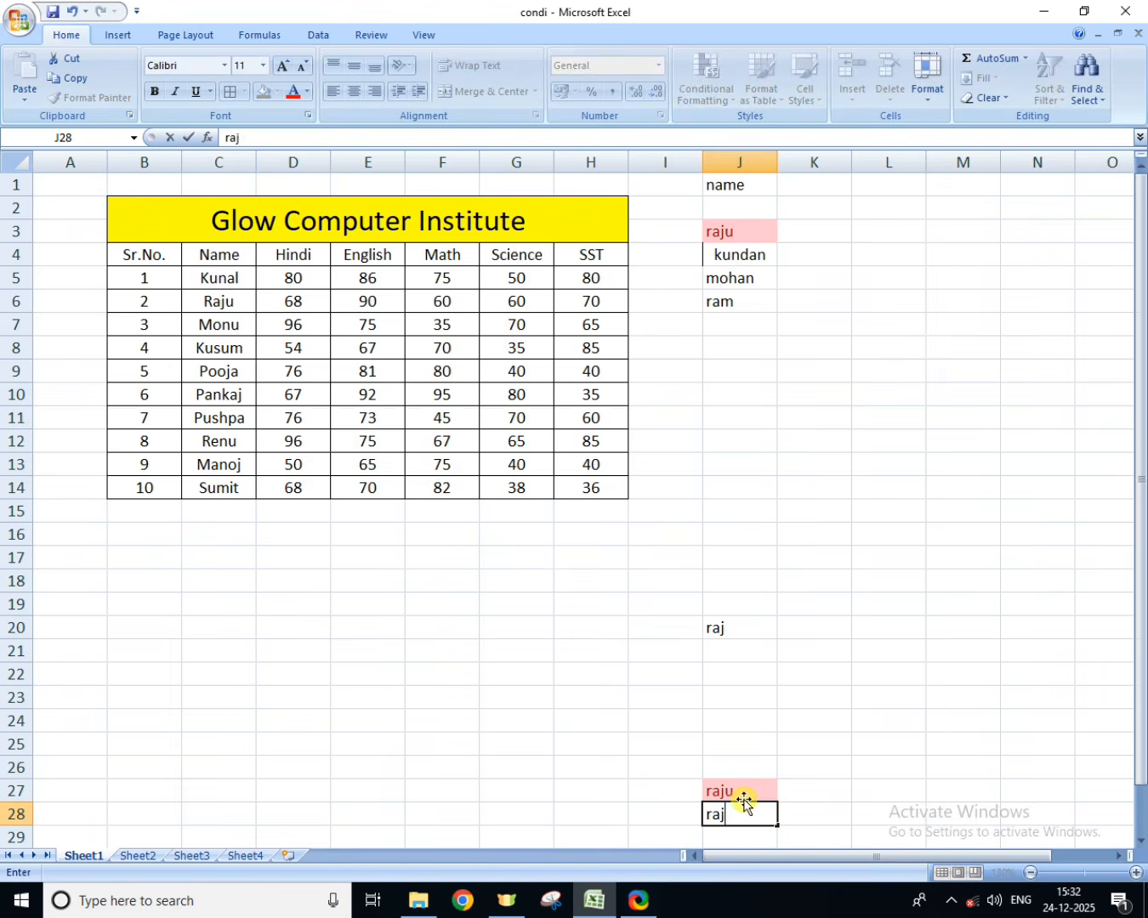
key("Return")
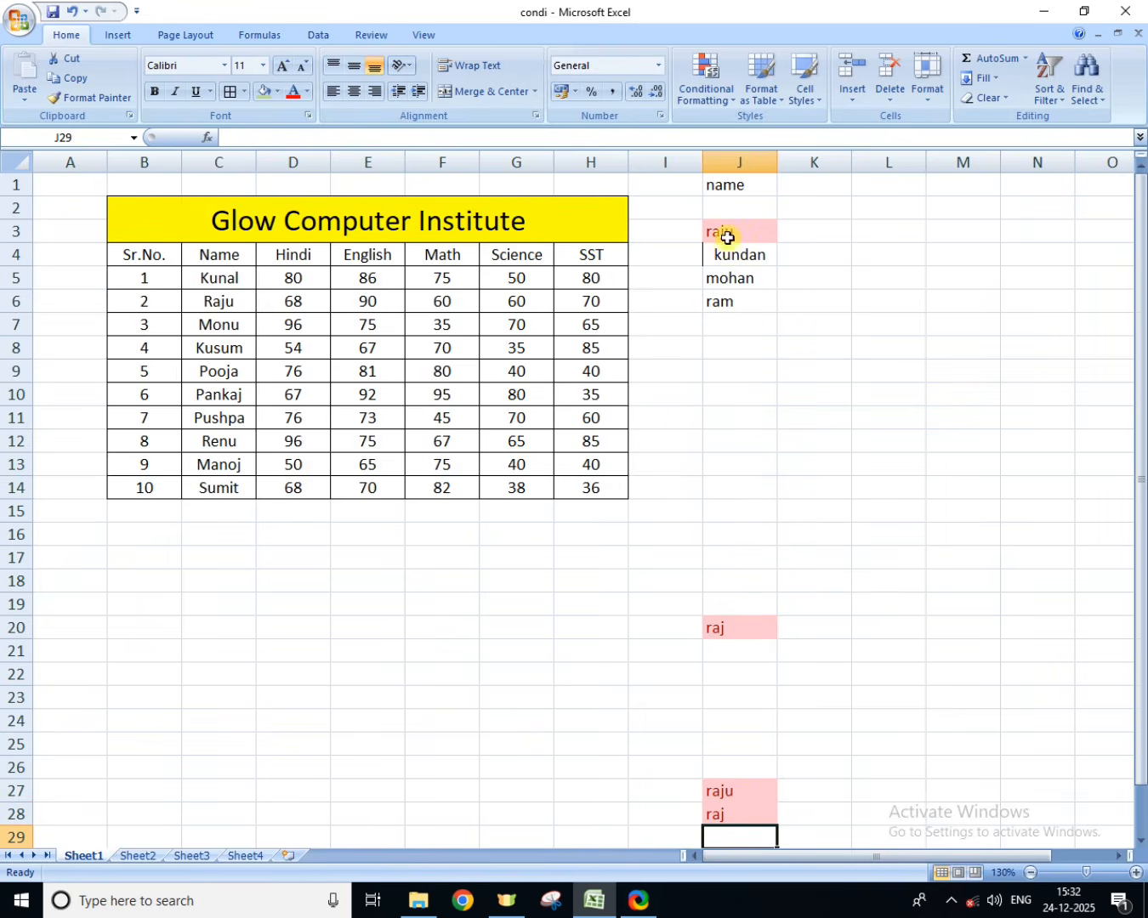
Step: Clear the conditional formatting rules from column J only
left_click(736, 160)
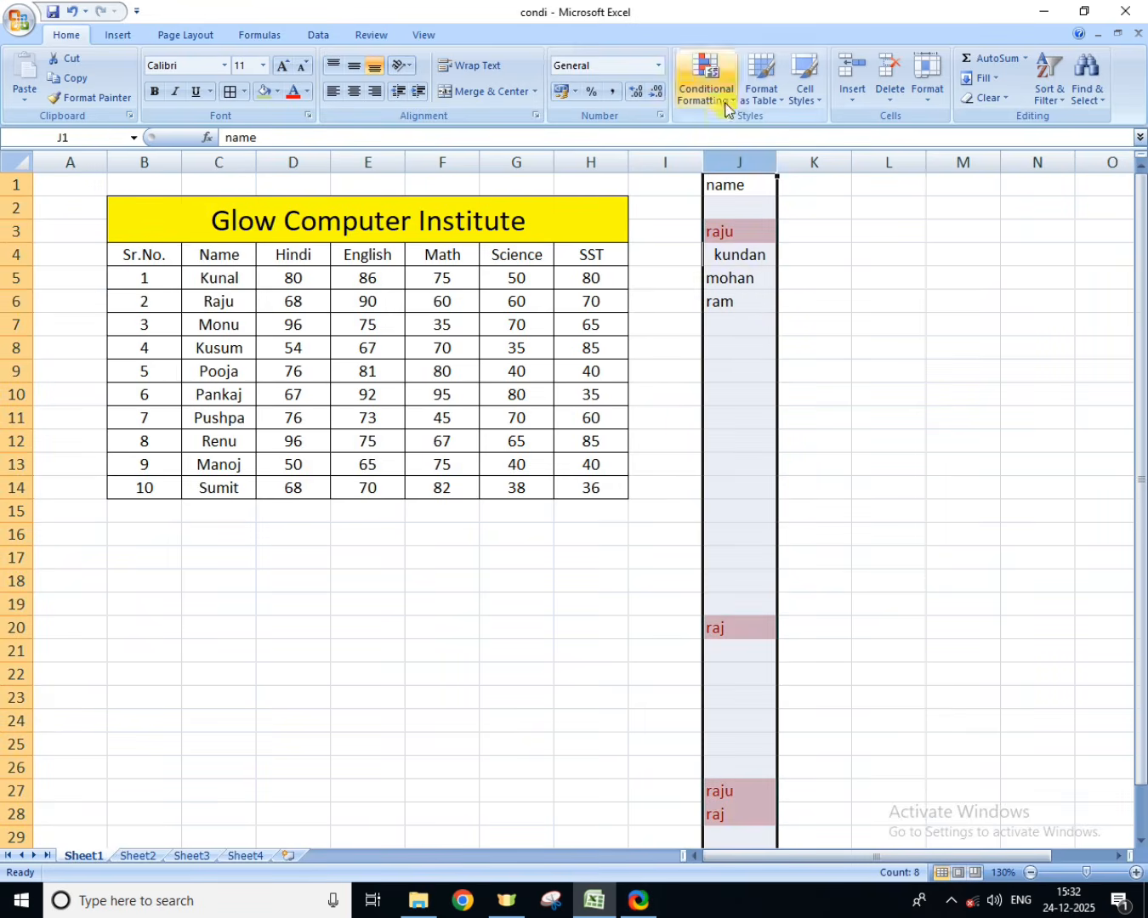
left_click(704, 81)
mouse_move(764, 126)
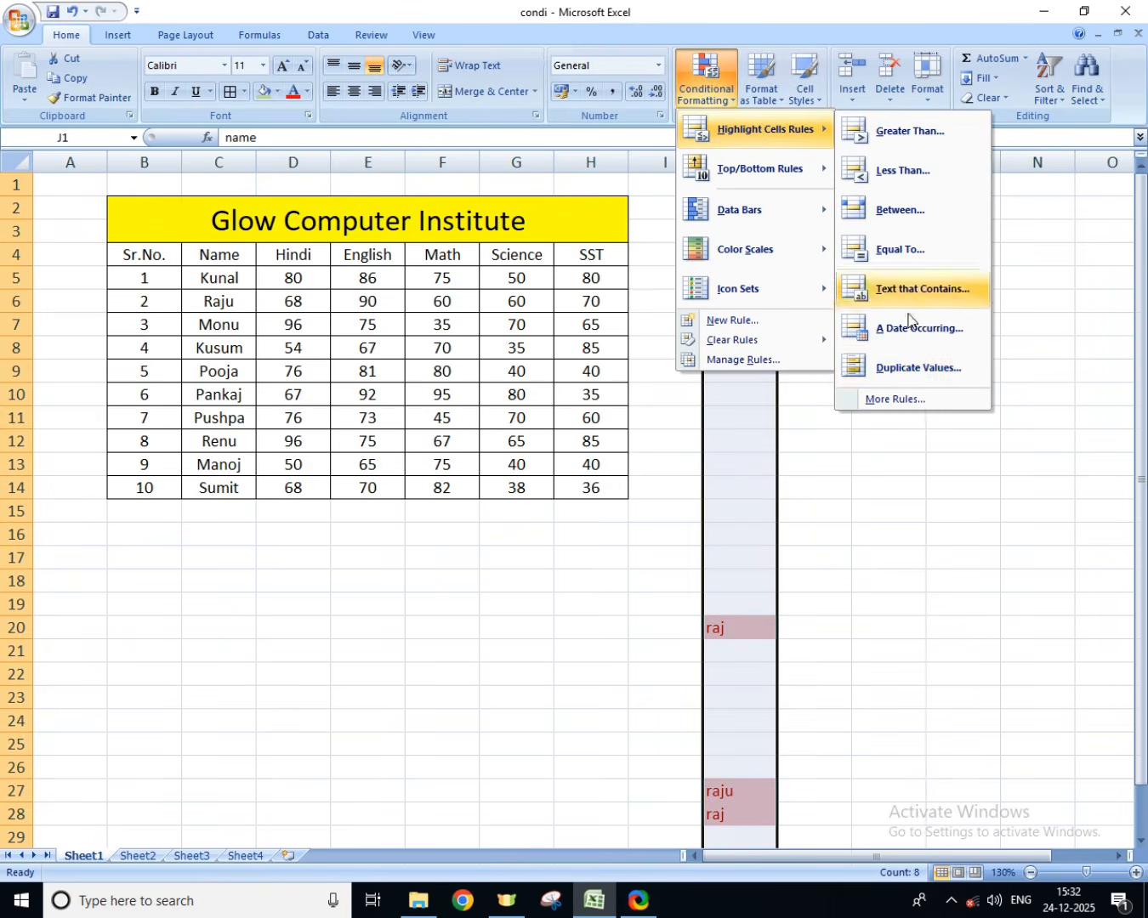
mouse_move(770, 341)
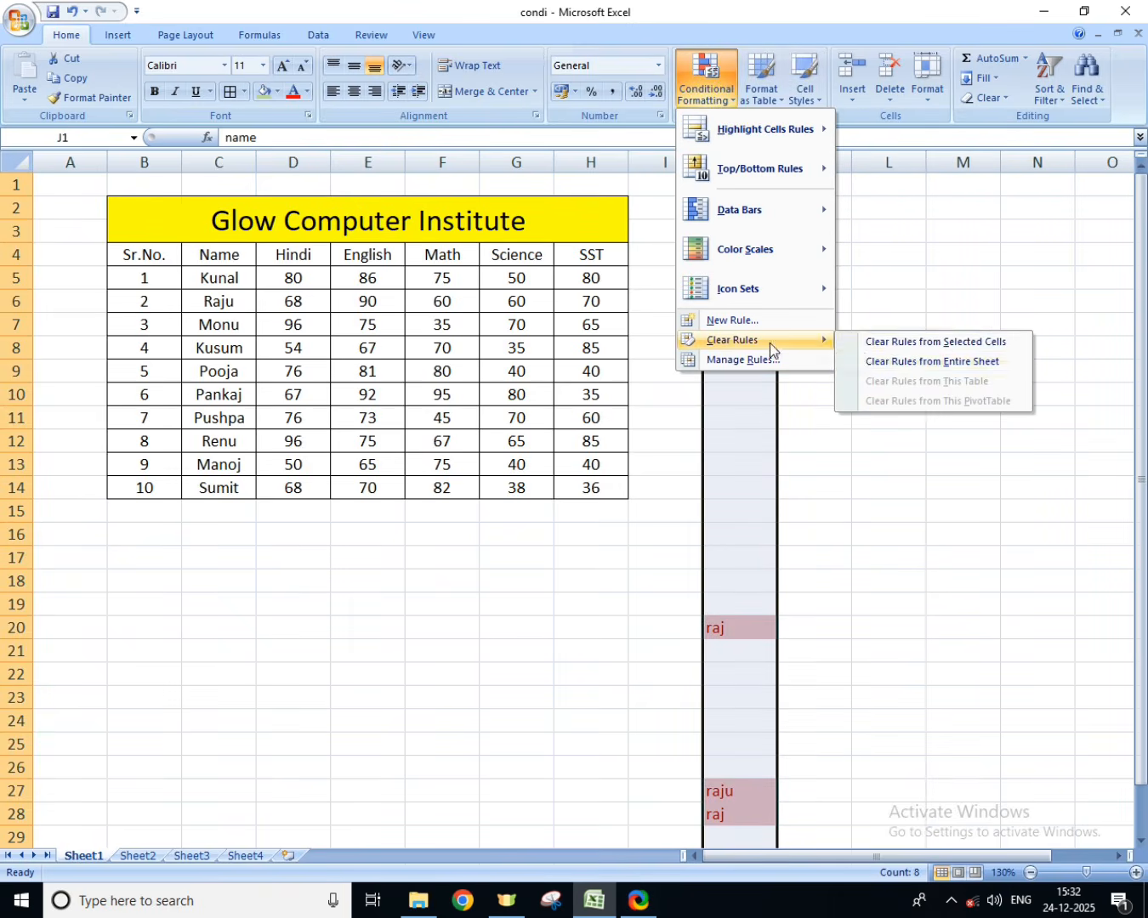
left_click(898, 343)
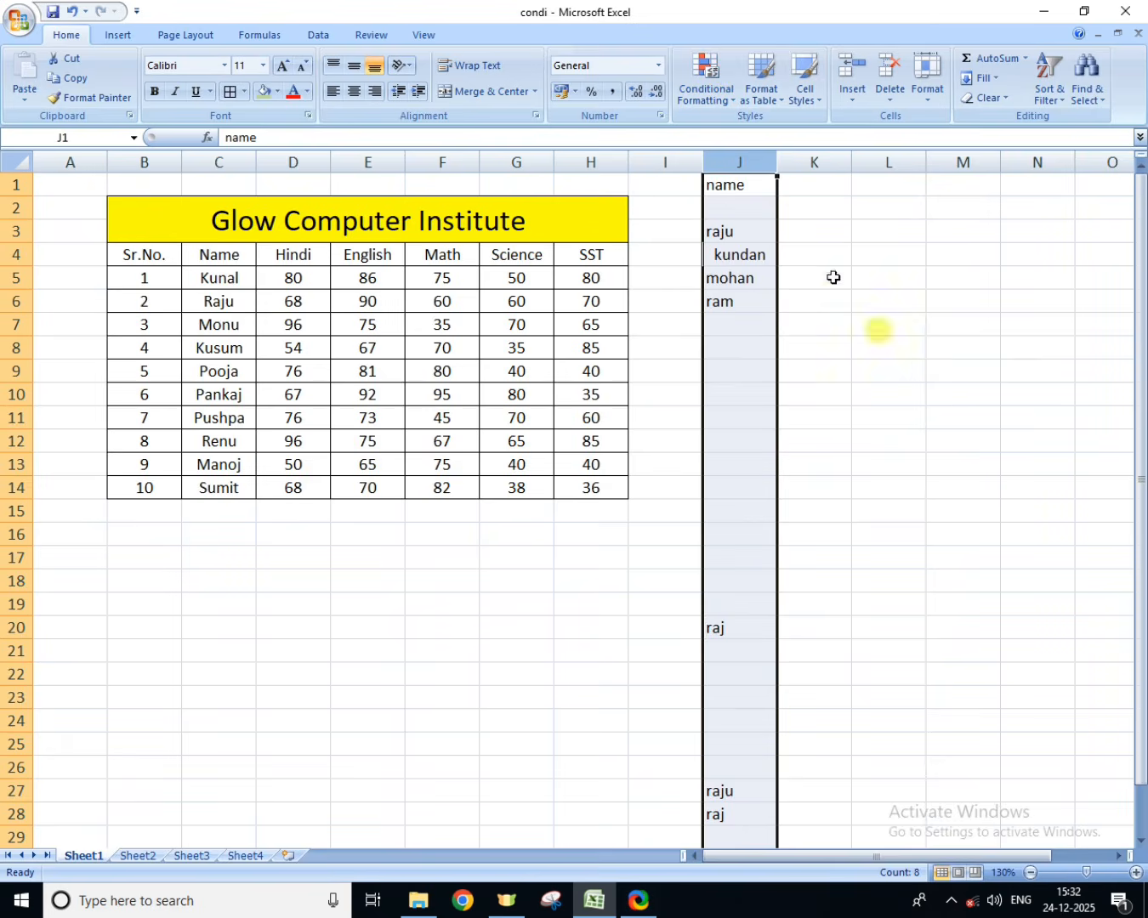
Step: Enter the column heading "mob" in cell K1
left_click(803, 187)
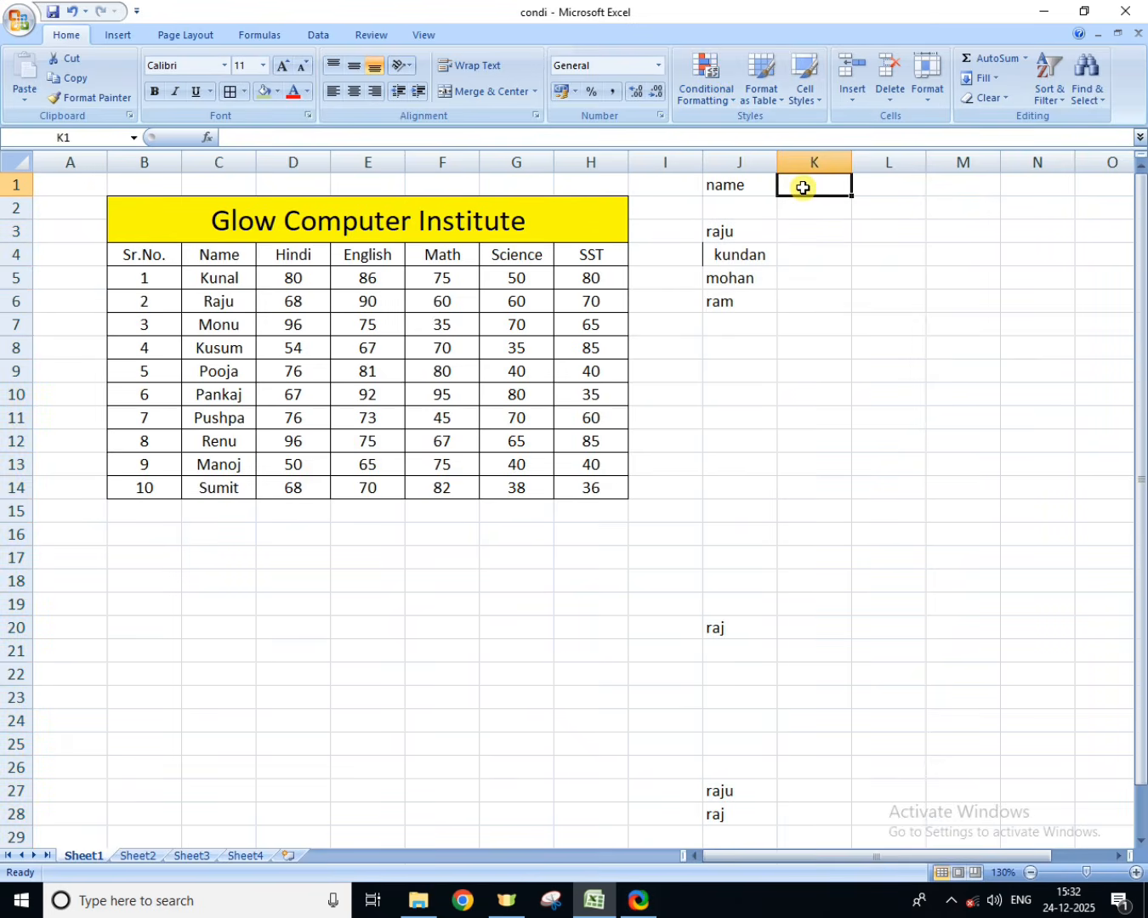
type("mob")
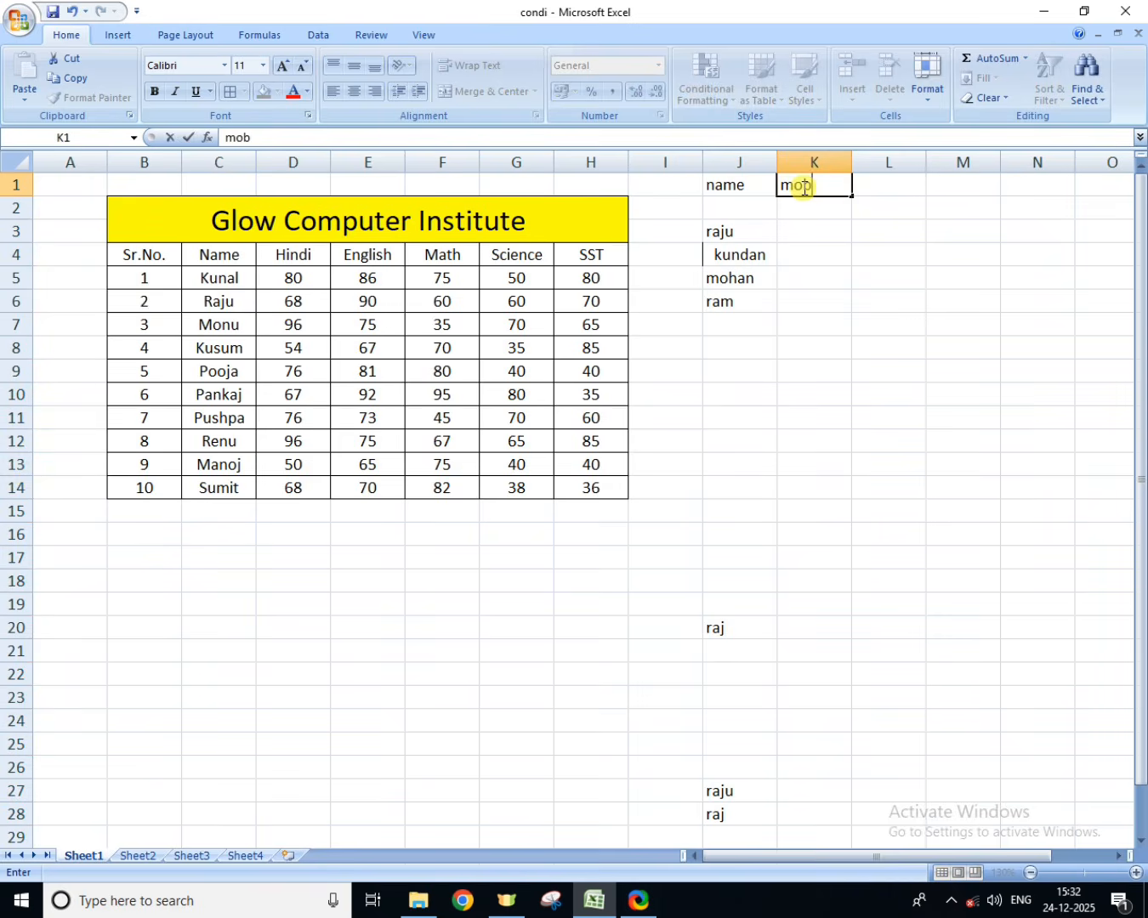
key("Return")
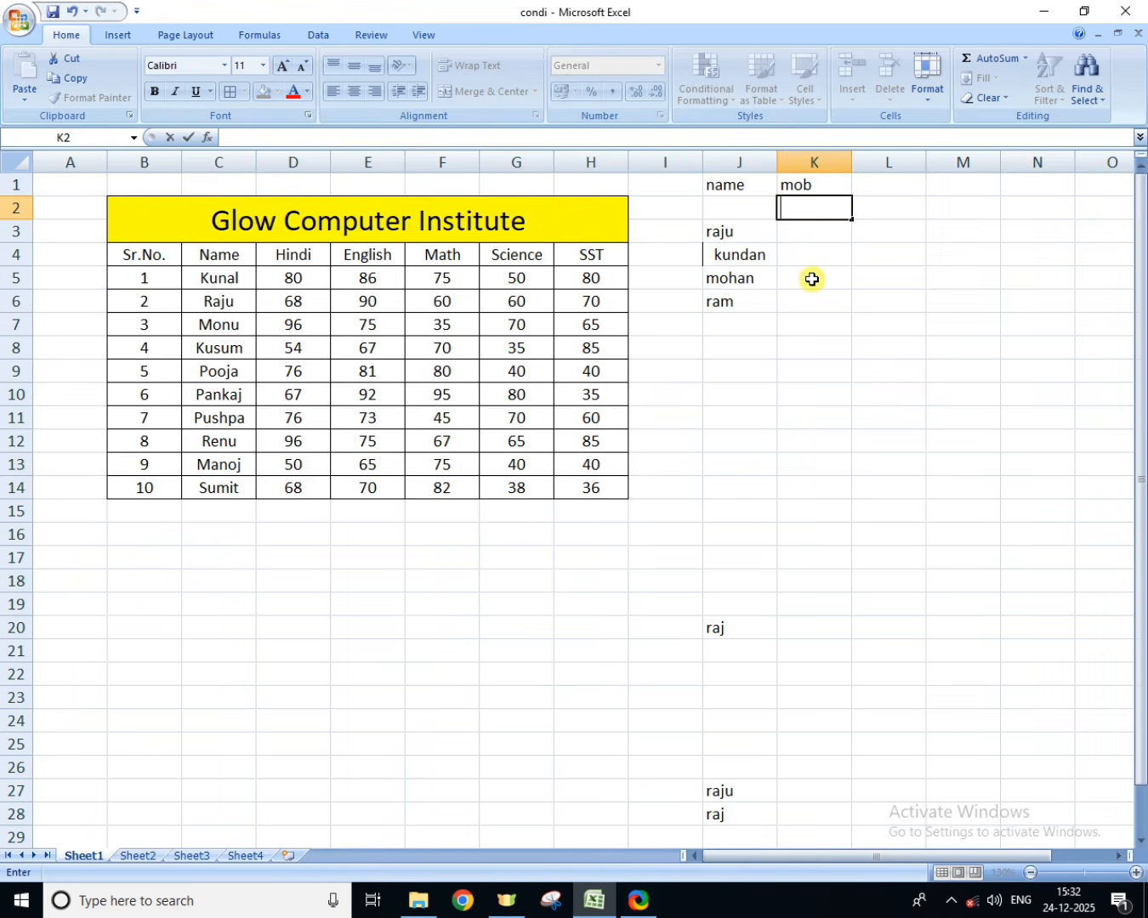
Step: Apply a Duplicate Values highlight rule to the whole of column K
left_click(801, 158)
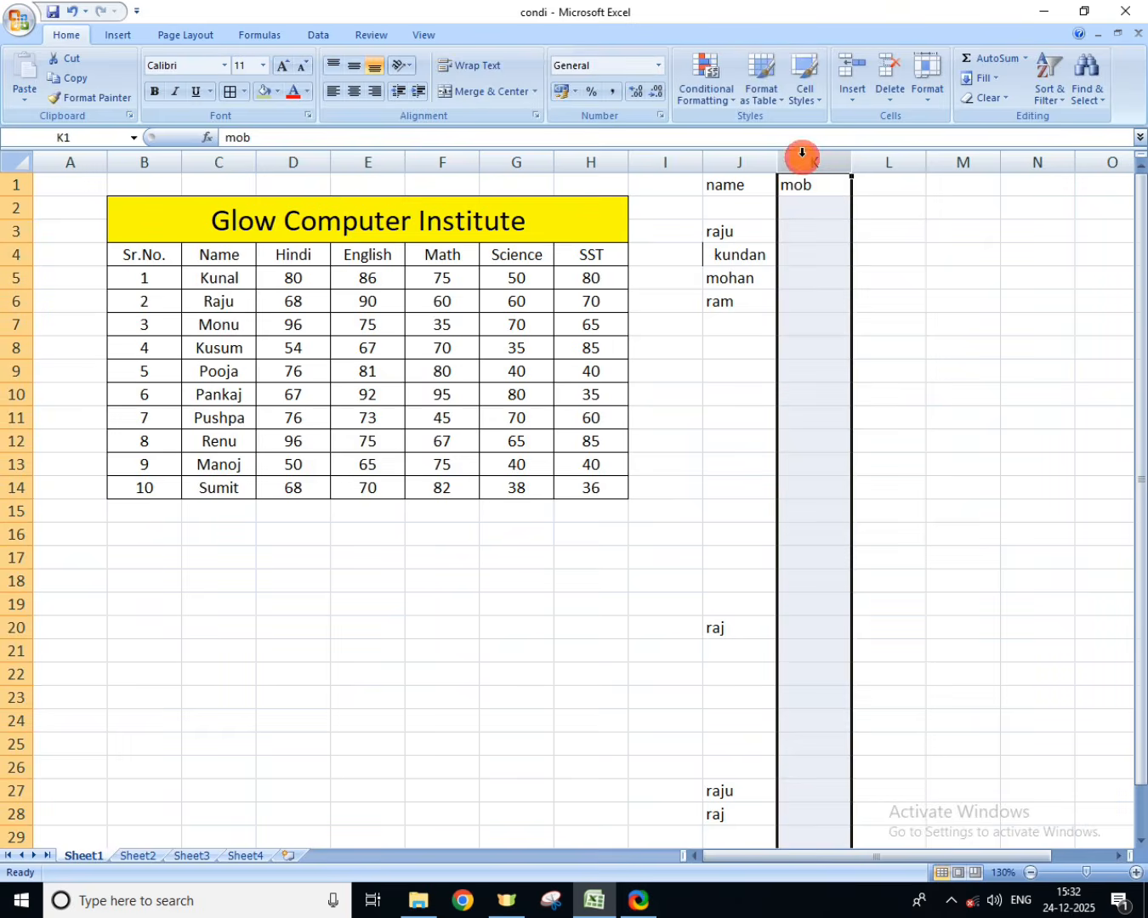
left_click(706, 90)
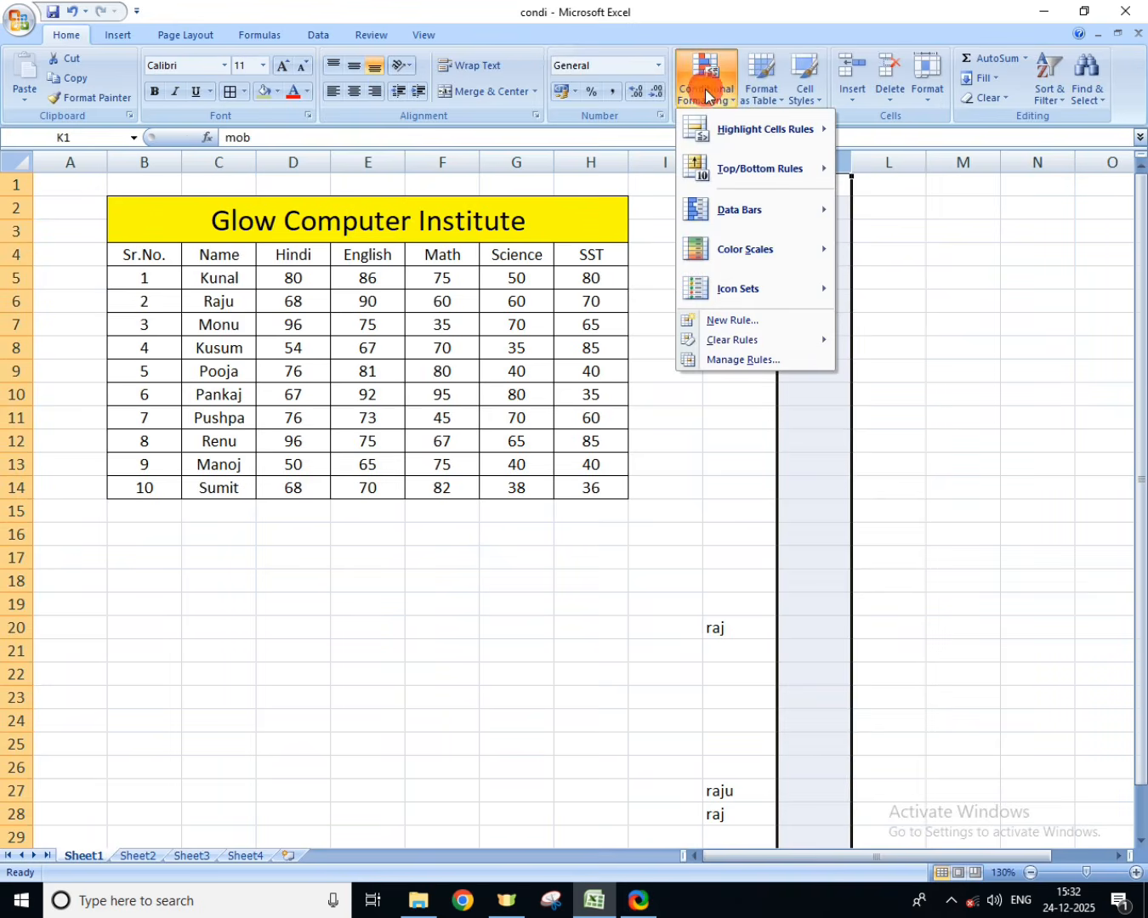
mouse_move(728, 138)
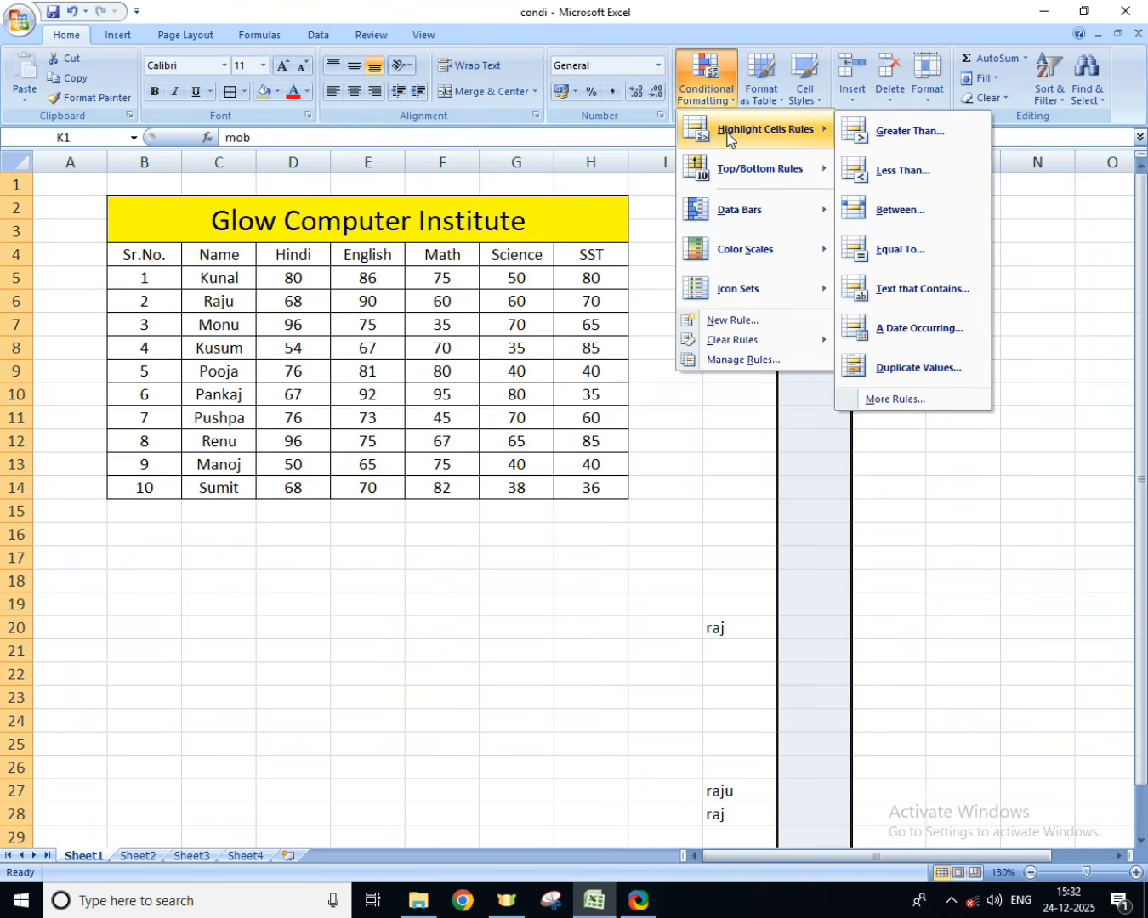
left_click(908, 370)
left_click(953, 473)
Step: Enter a sample ten-digit mobile number in cell K4
left_click(792, 265)
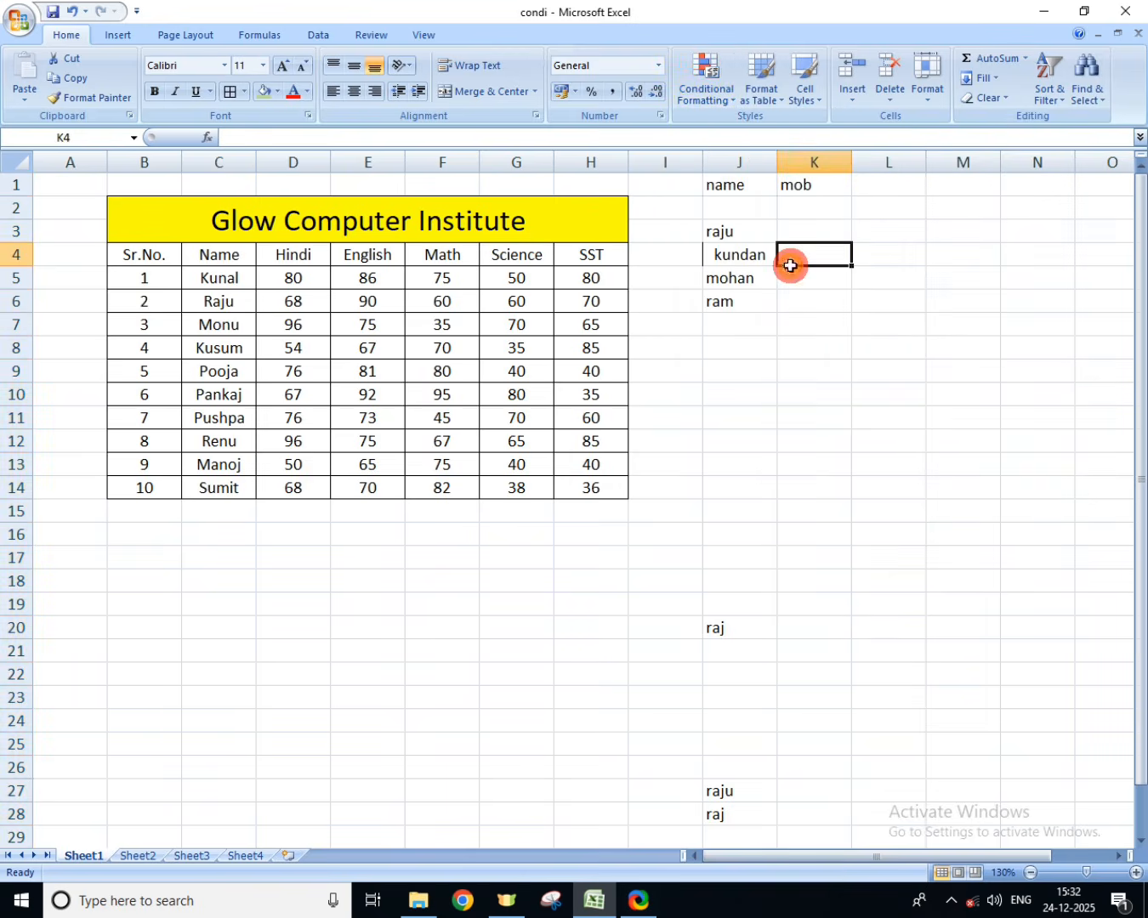
type("789654")
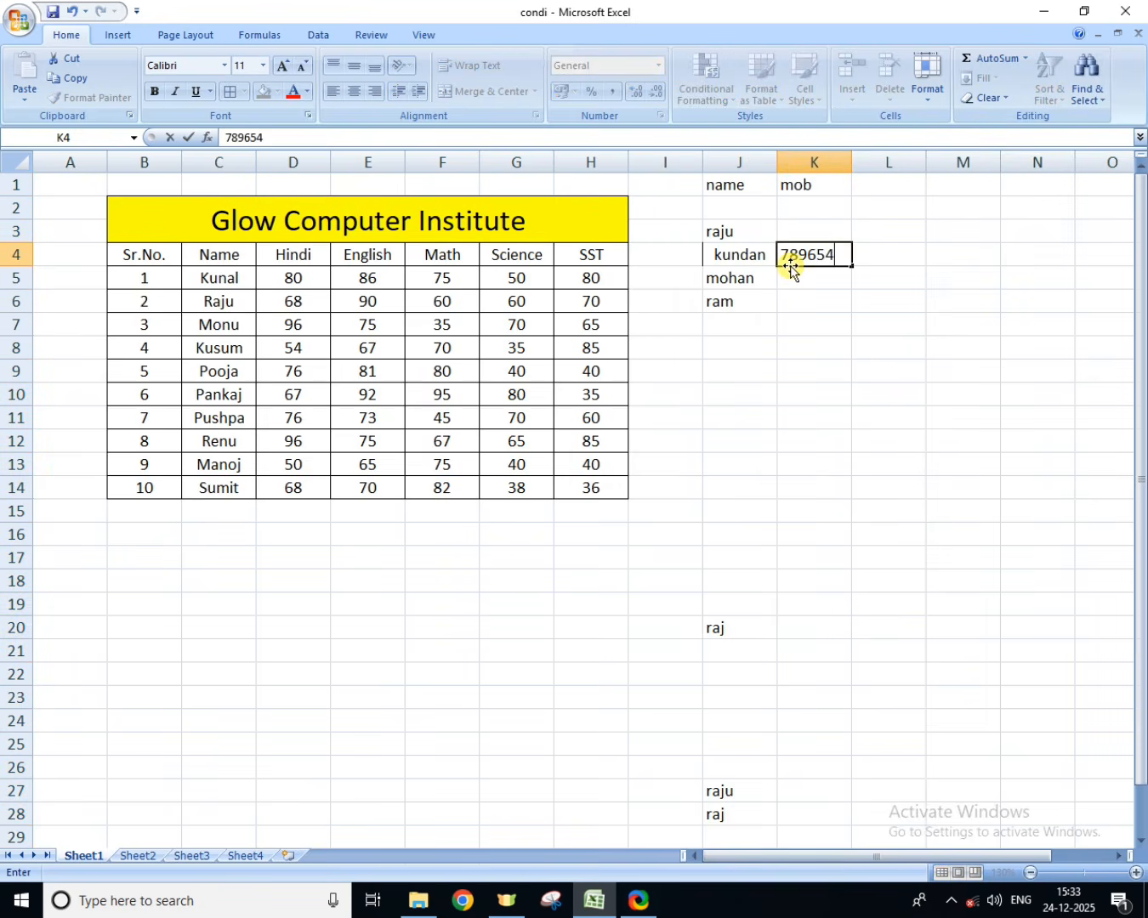
type("1230")
key("Return")
Step: Test the duplicate rule by entering the mobile number from K4 again in cell K5, and clear K5
type("7896")
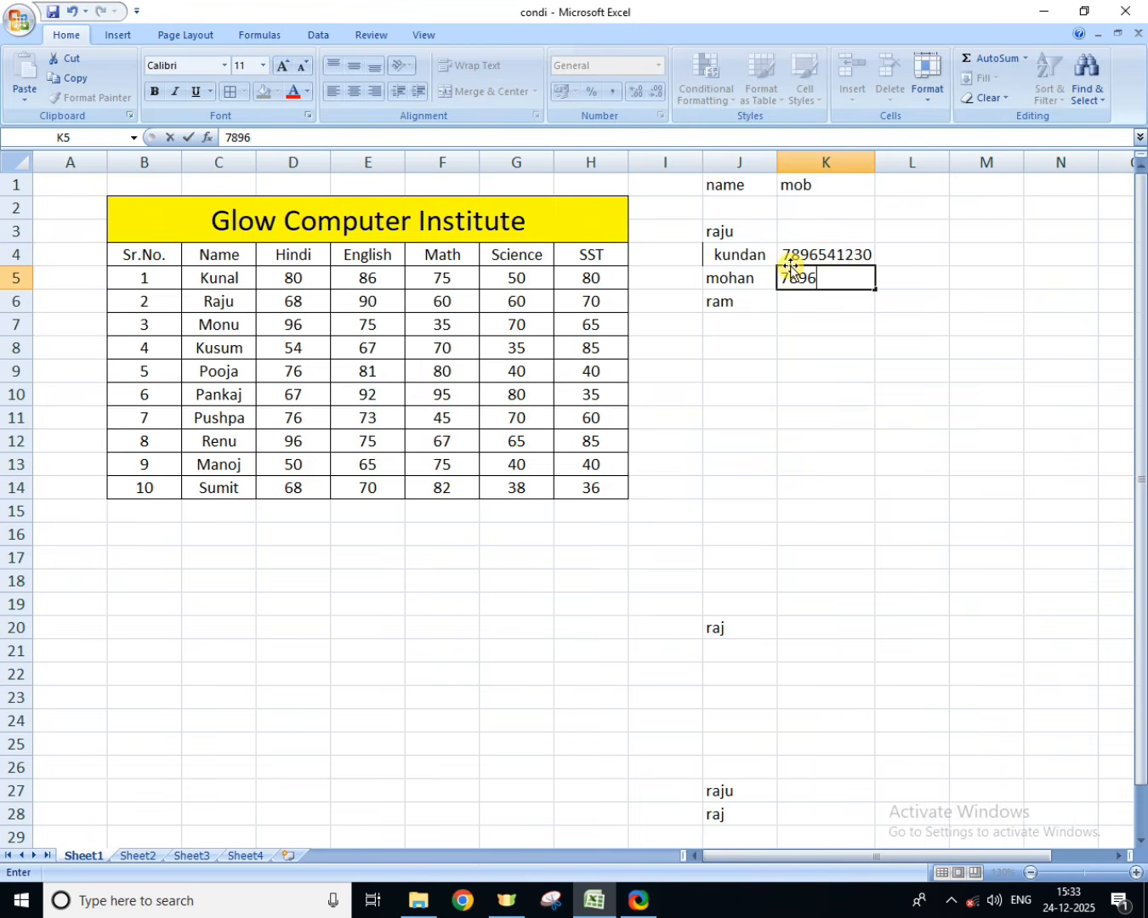
type("541230")
key("Return")
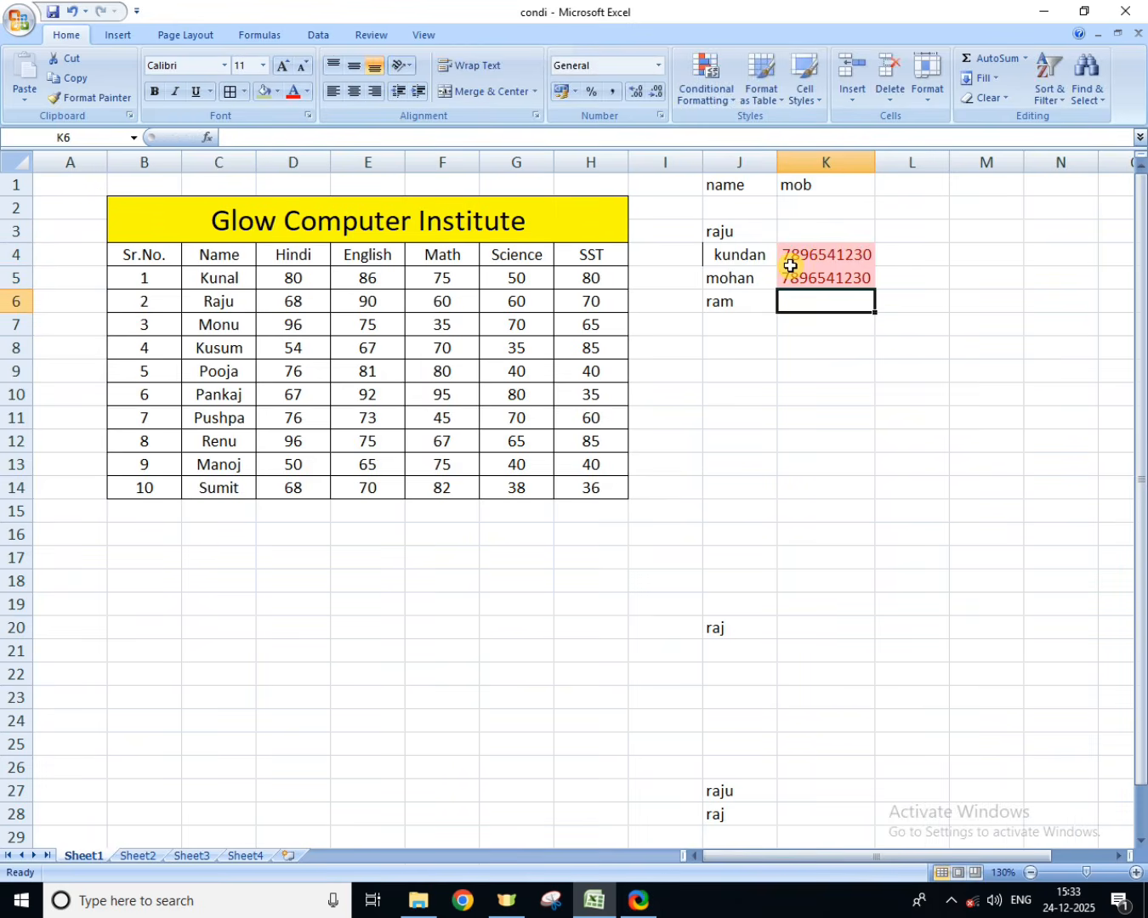
left_click(790, 267)
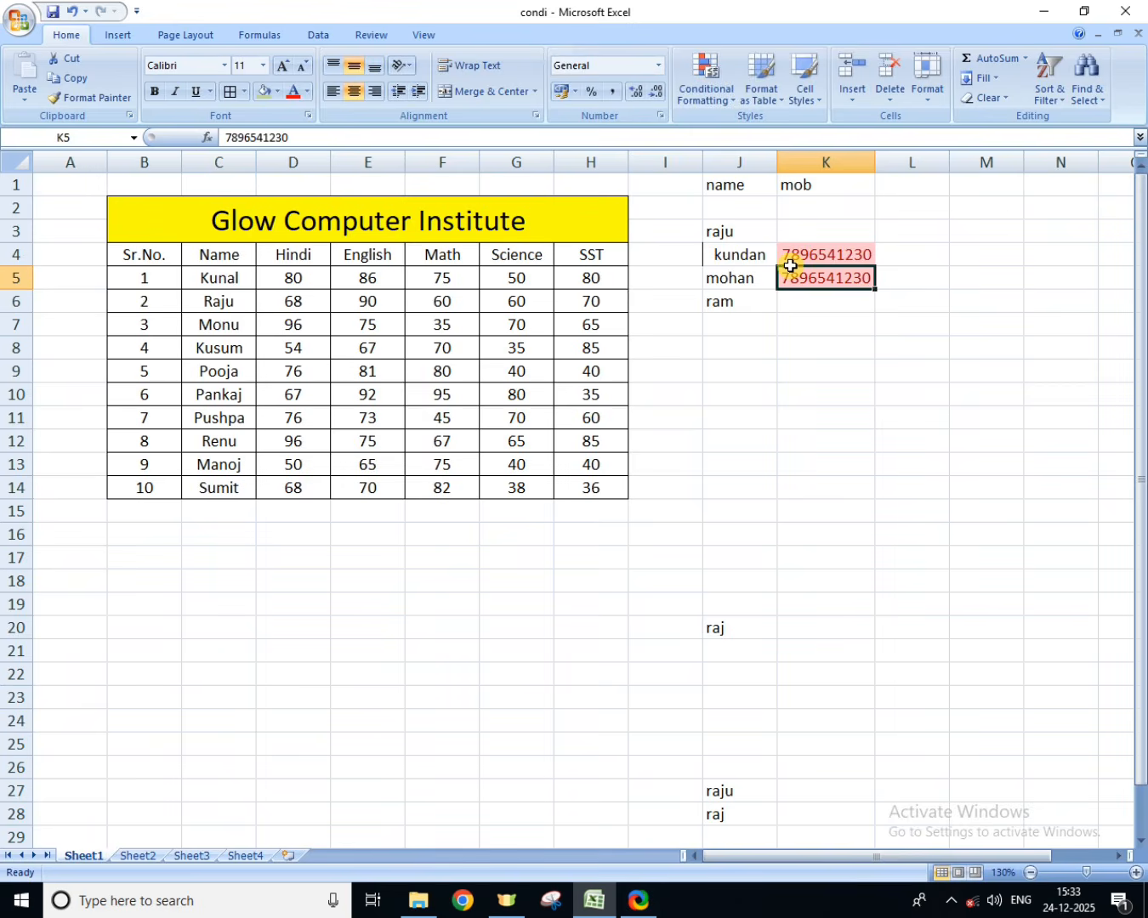
key("Delete")
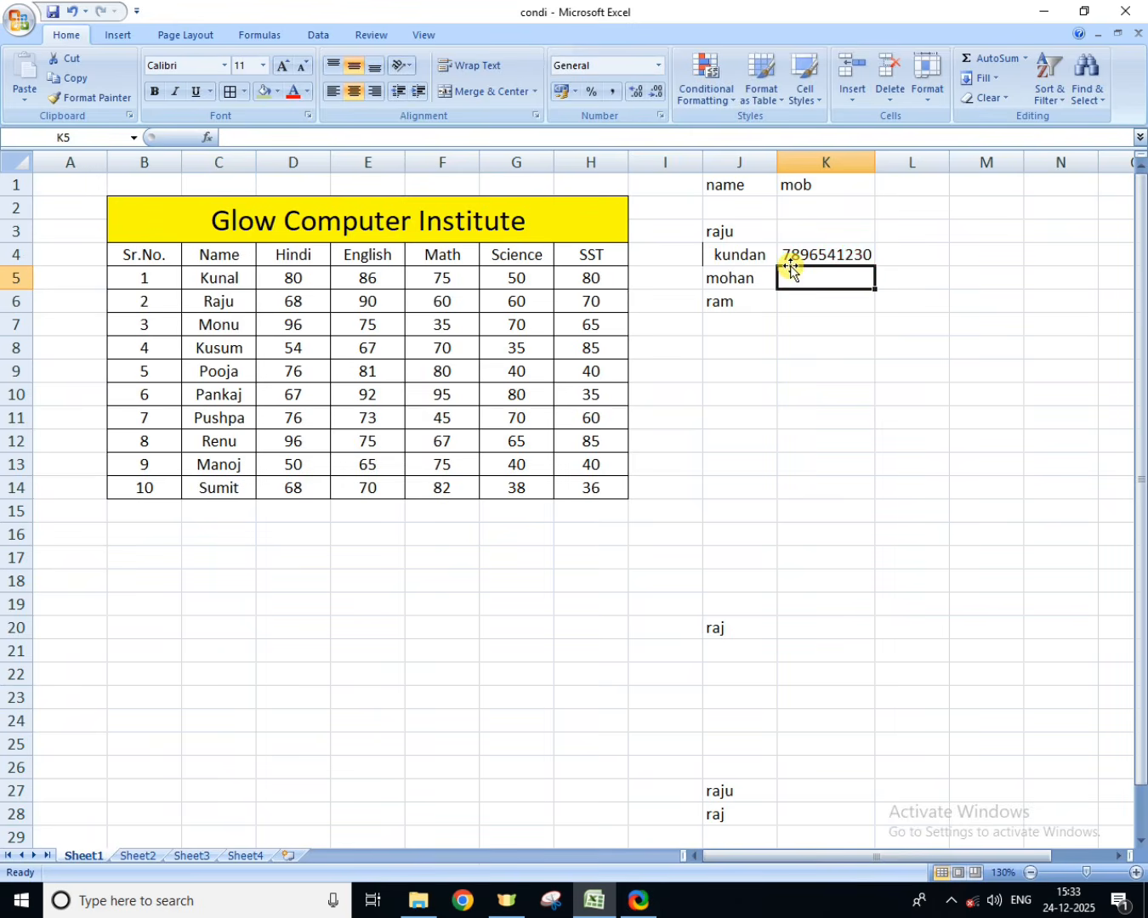
Step: Enter a different sample mobile number in cell K6
key("Return")
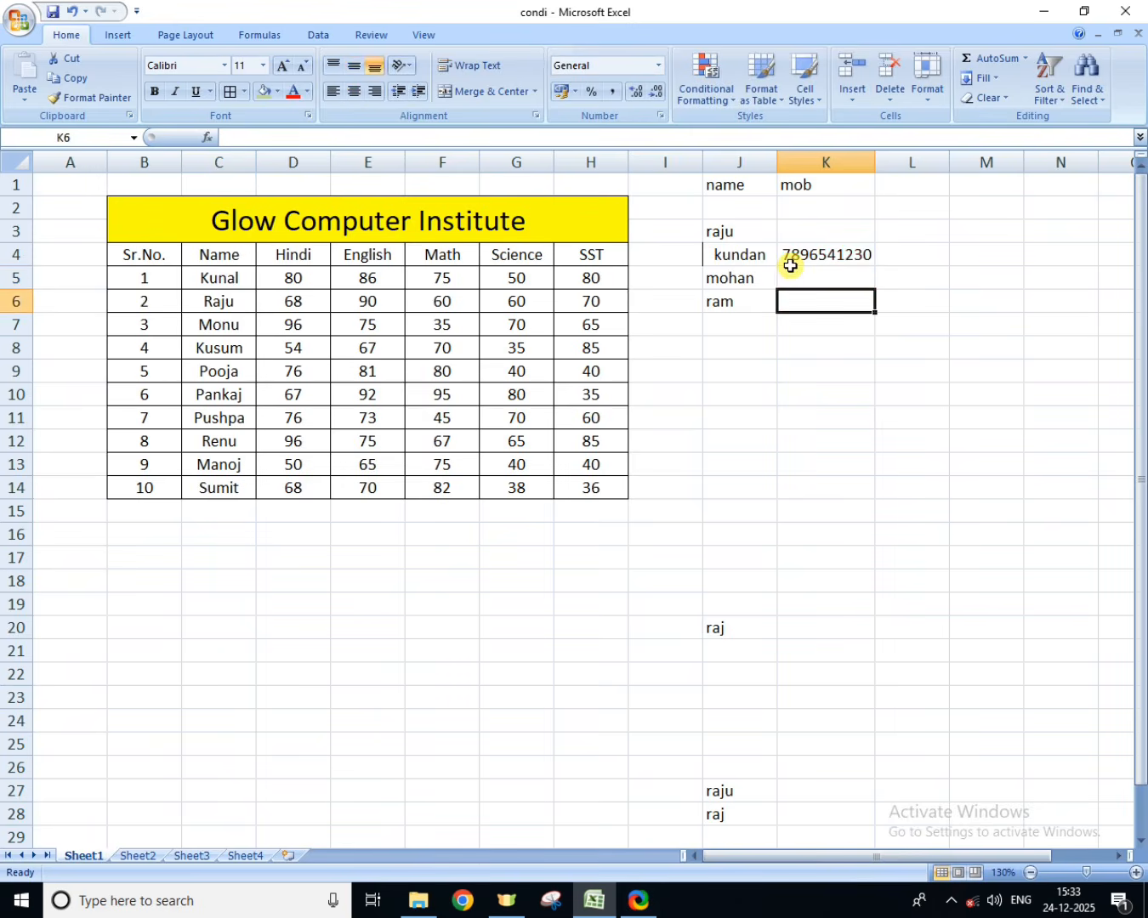
type("456")
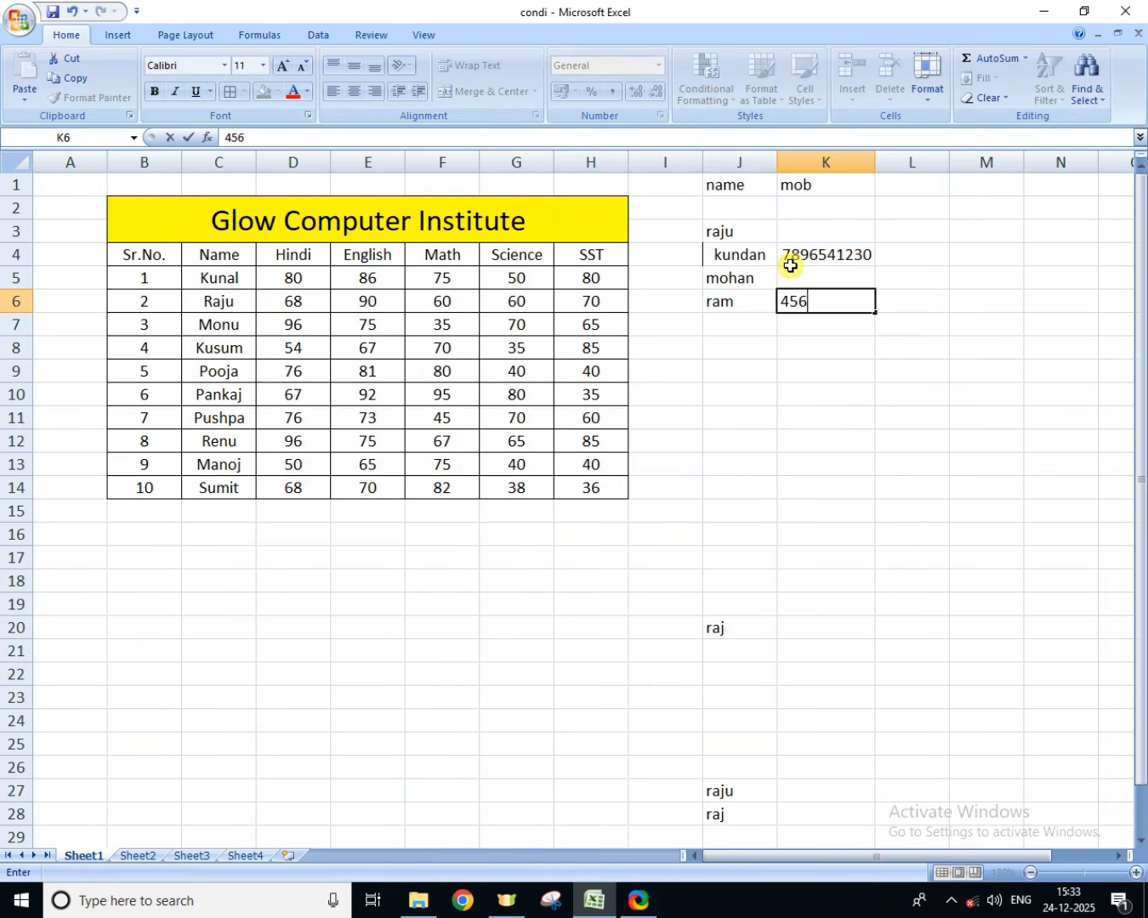
type("789123")
key("Return")
Step: Test the duplicate rule by repeating the K6 mobile number in cell K7, and undo that entry
type("4")
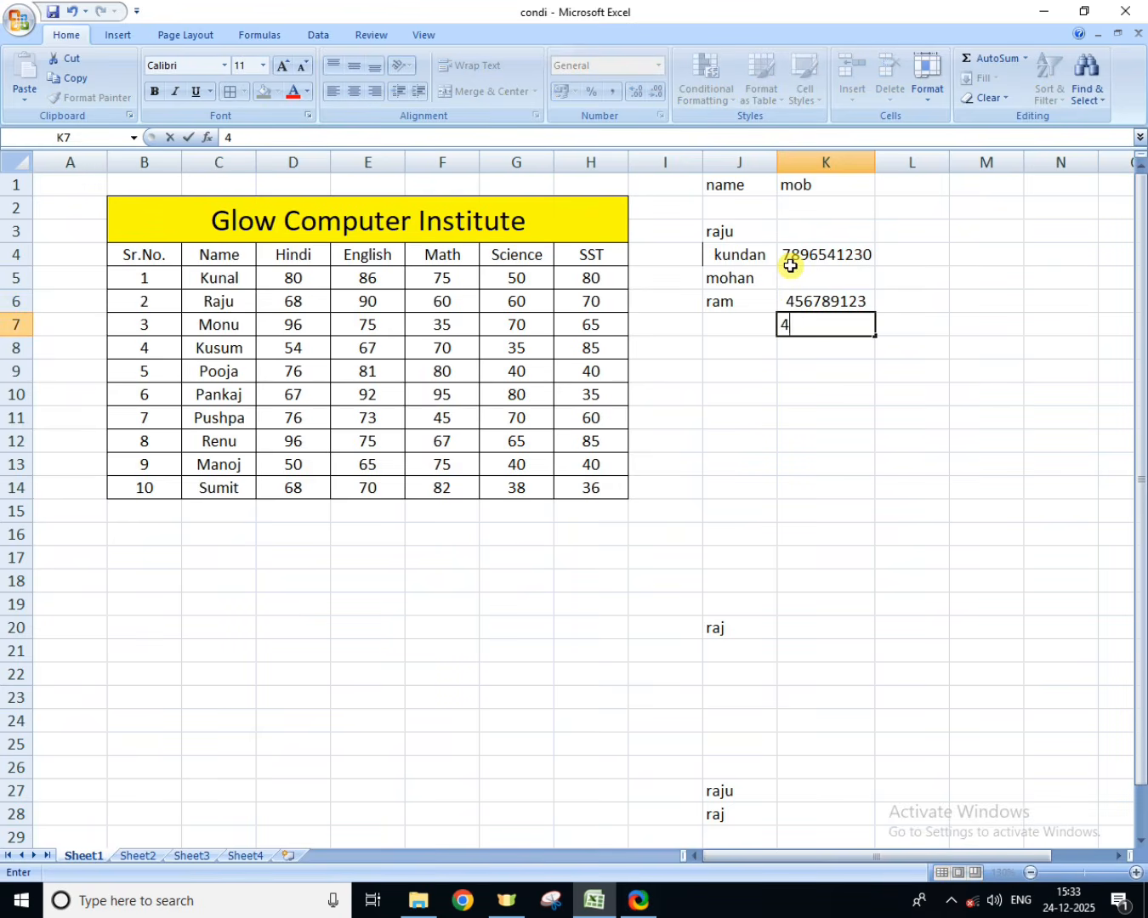
type("56789123")
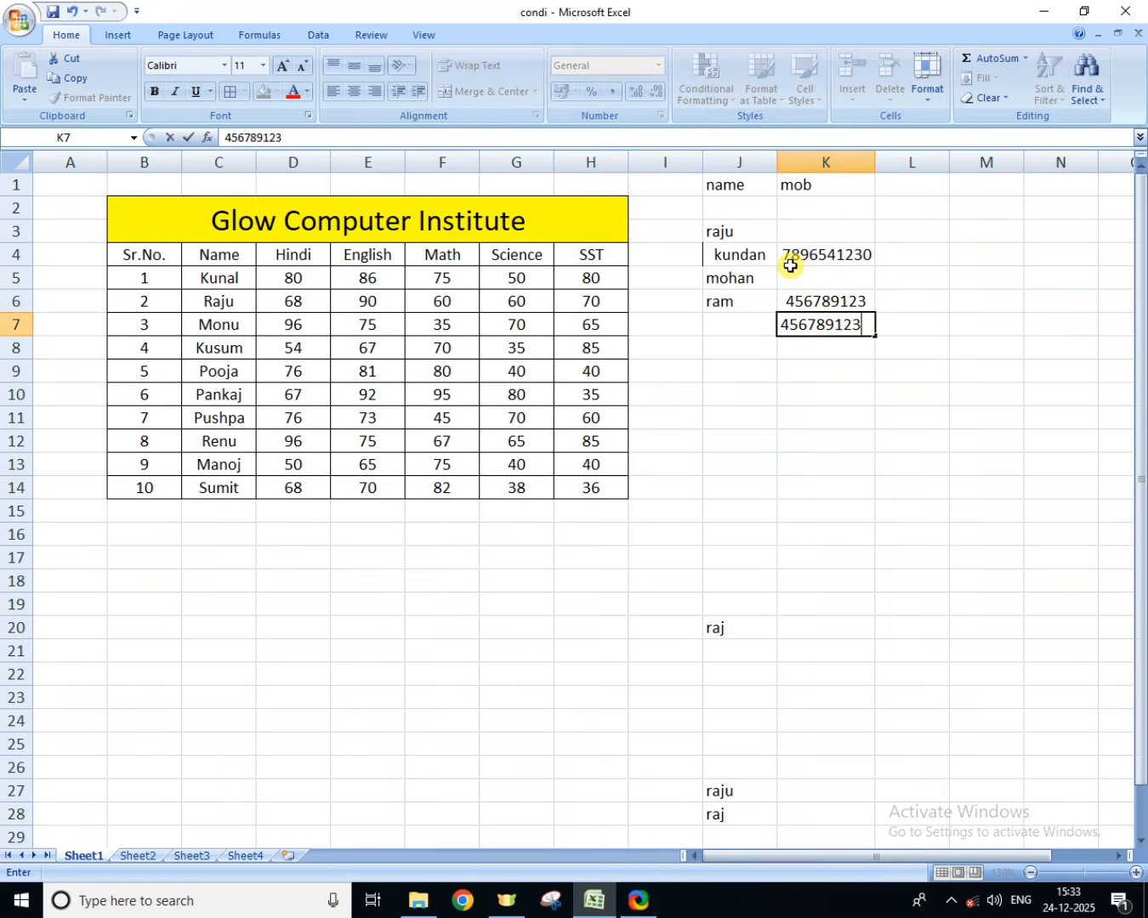
key("Return")
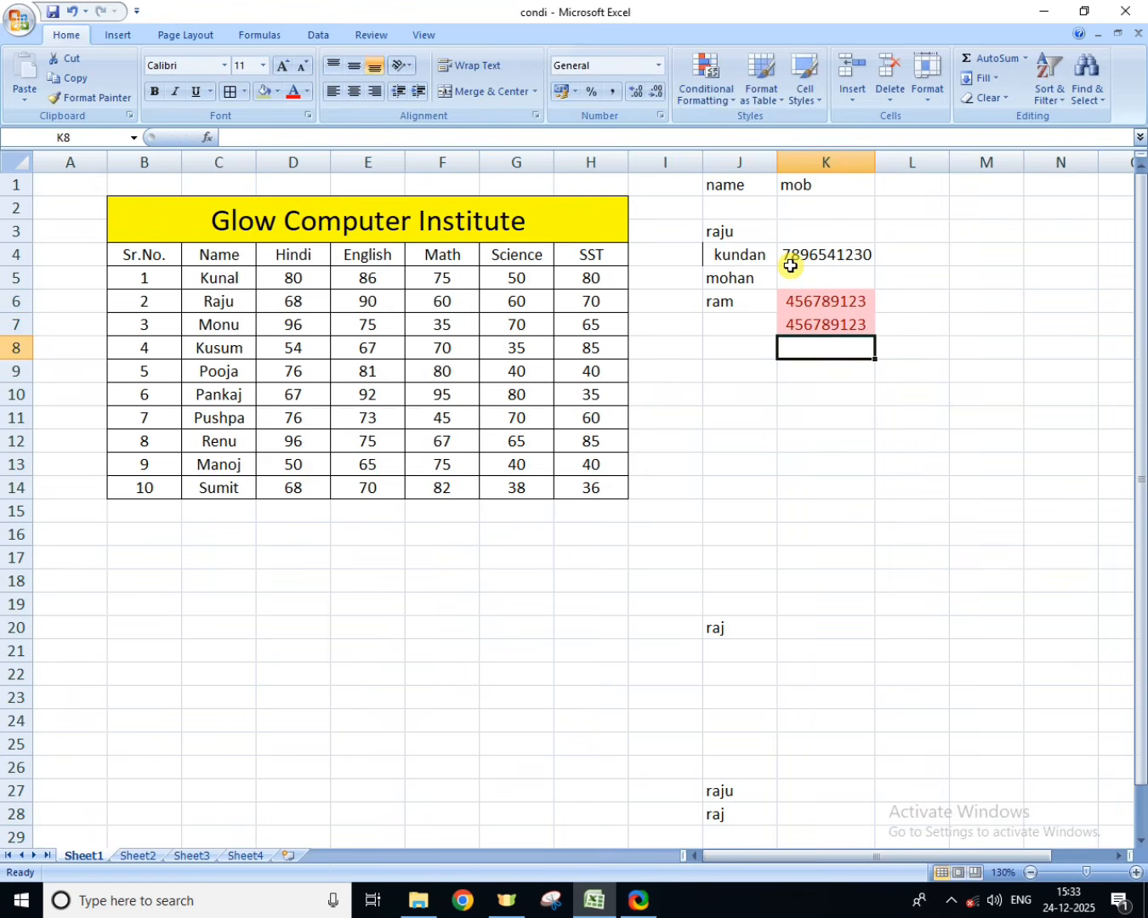
key("ctrl+z")
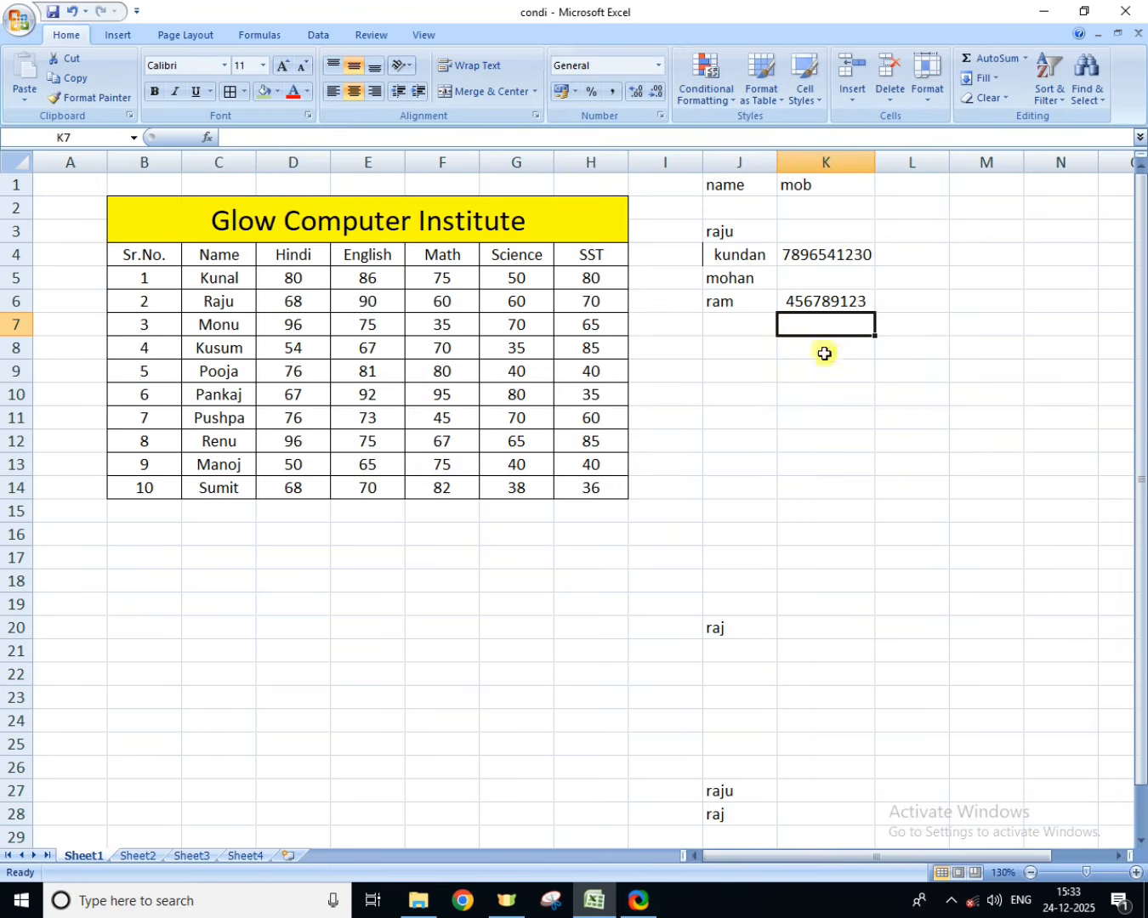
left_click(716, 100)
mouse_move(733, 129)
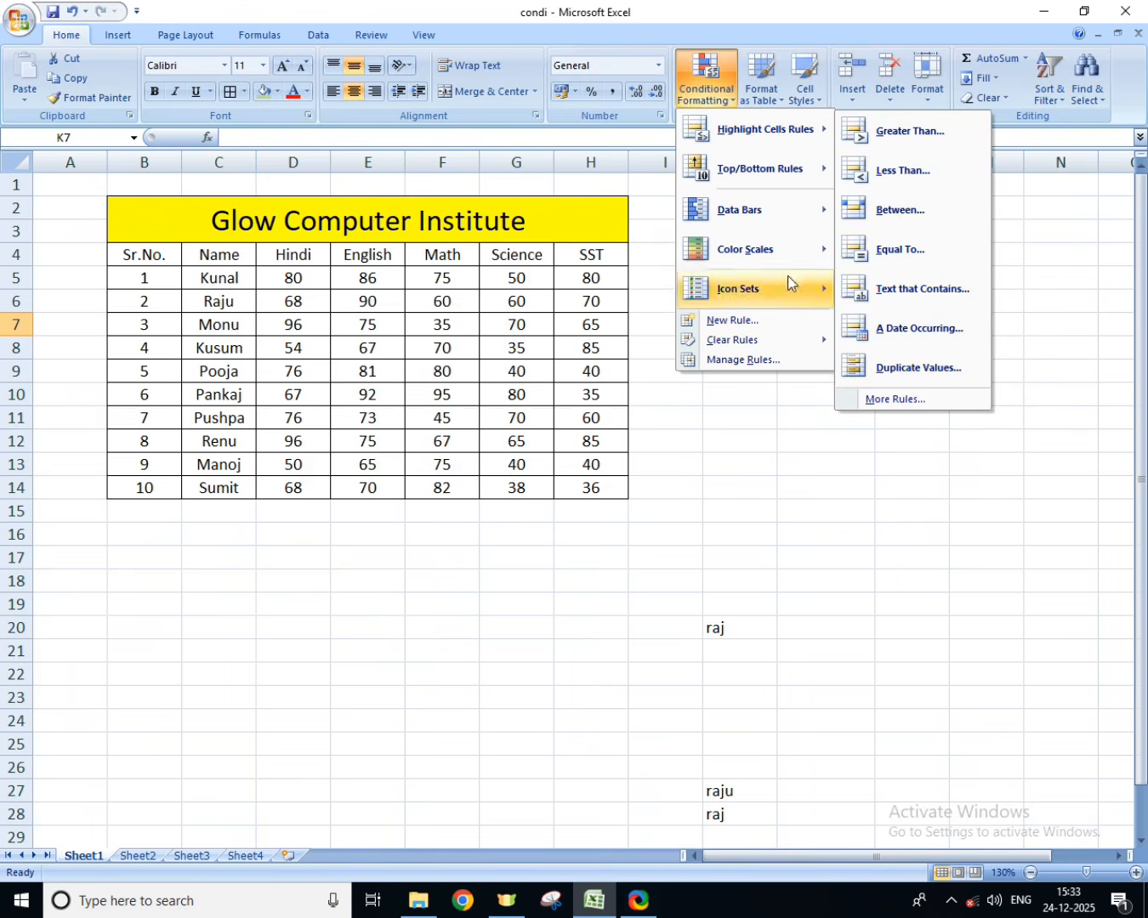
mouse_move(765, 169)
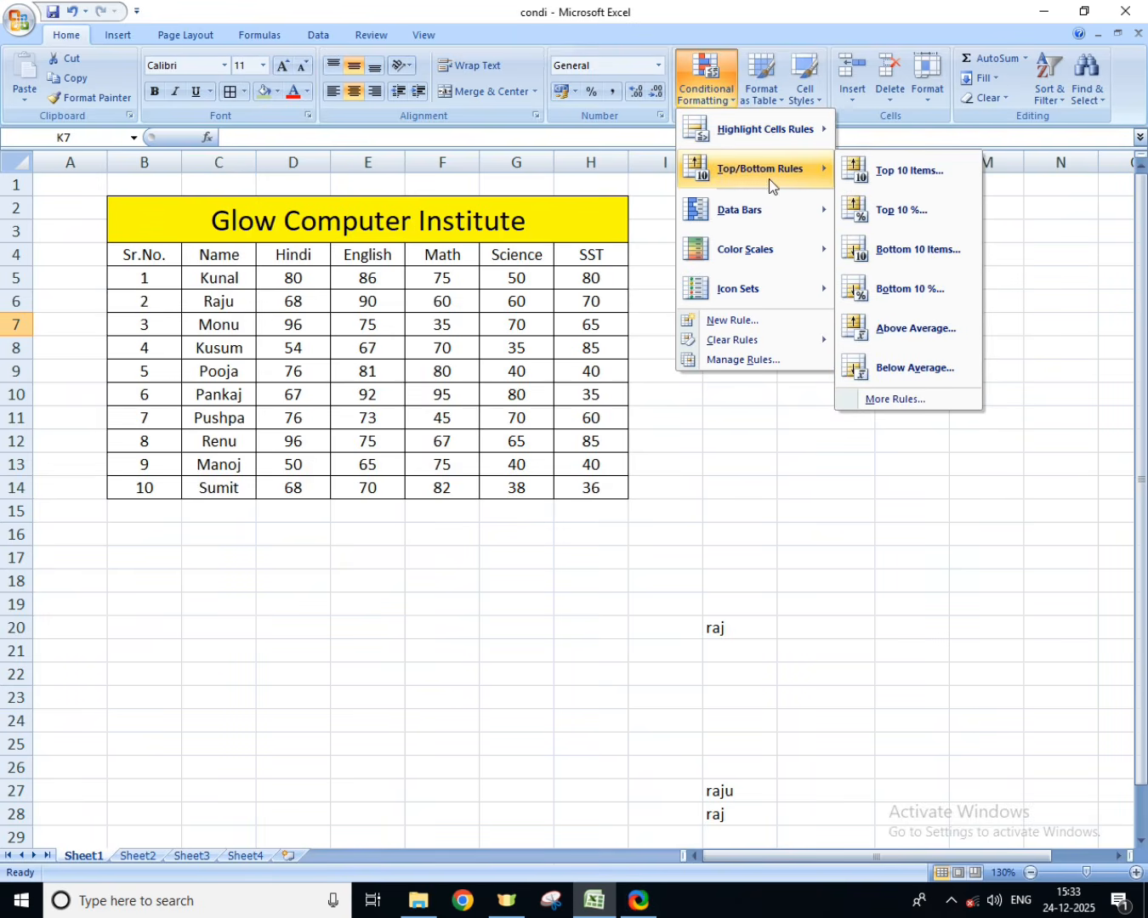
left_click(757, 502)
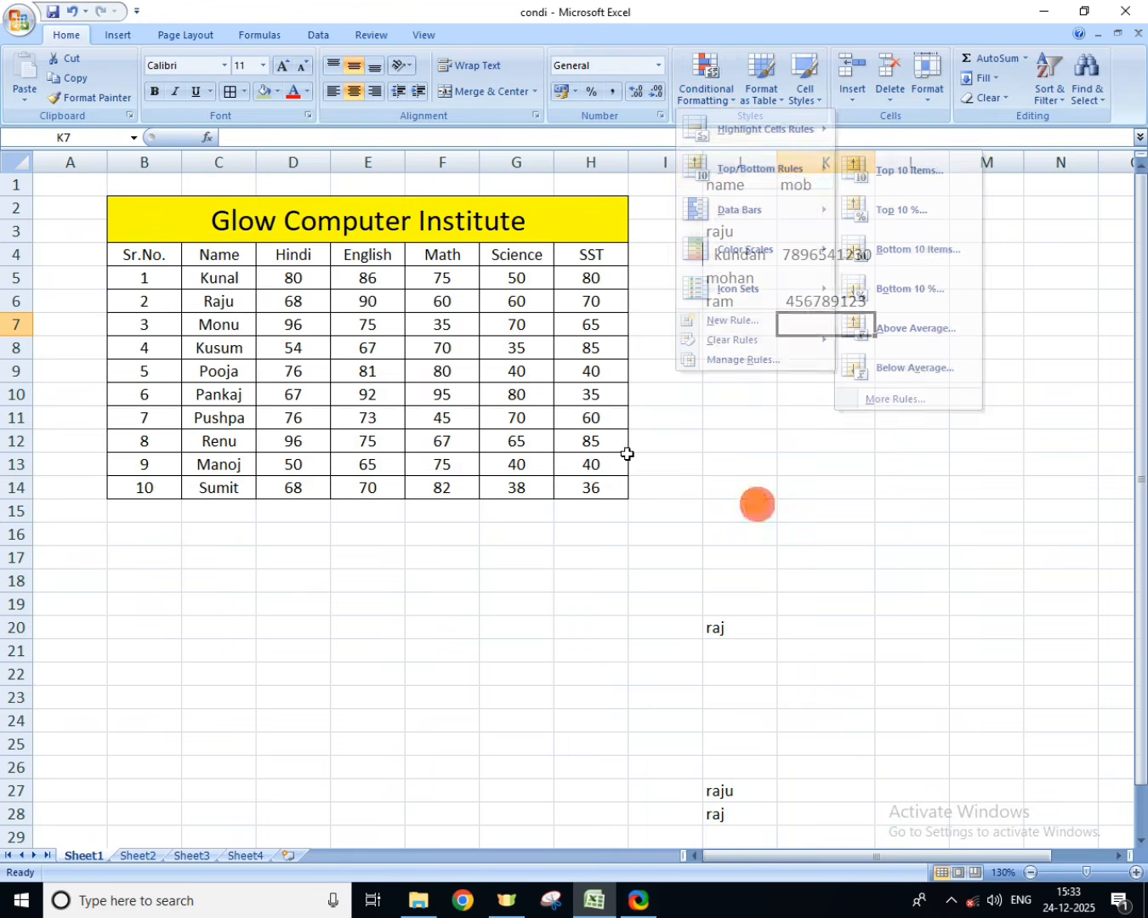
Step: Switch to the Glow Computer Sales table on Sheet2
left_click(137, 856)
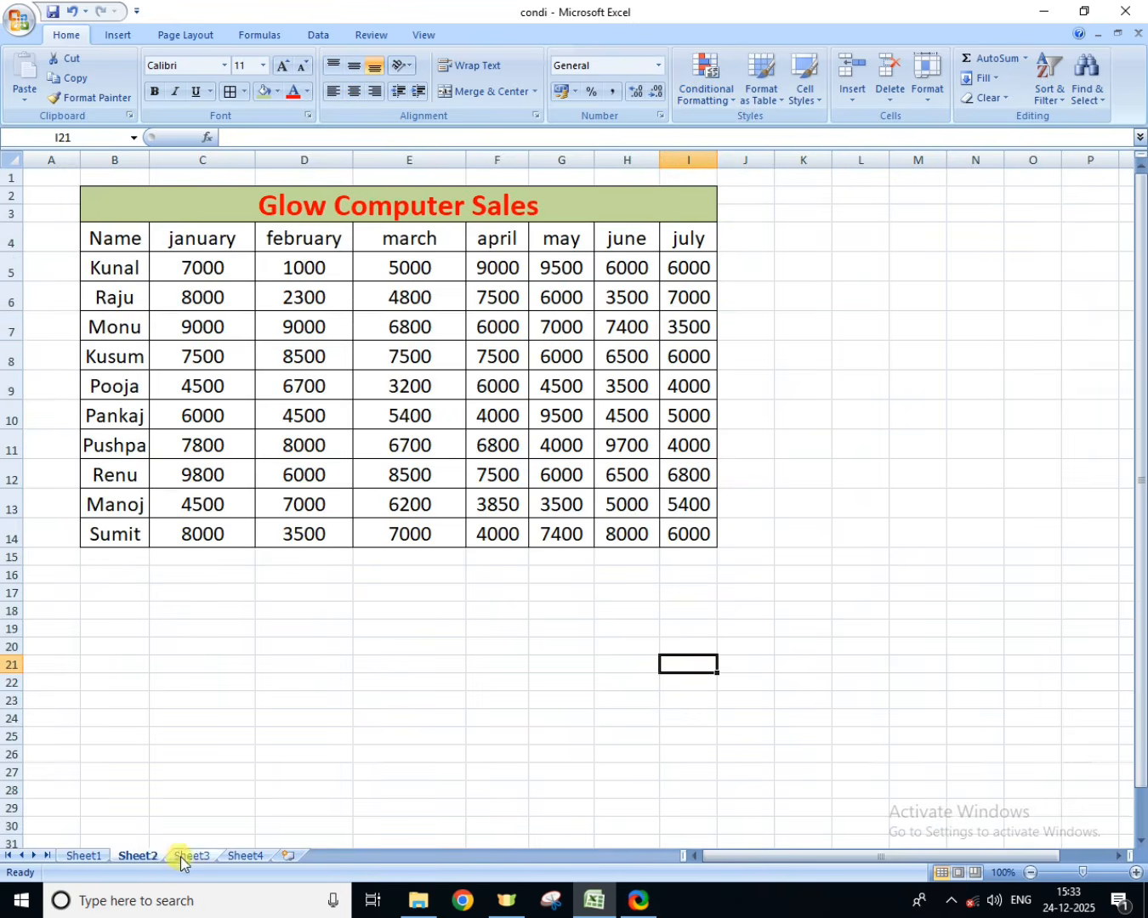
Step: Look over Sheet3 and Sheet4, and return to the Glow Computer Institute marks table on Sheet1
left_click(181, 857)
left_click(255, 856)
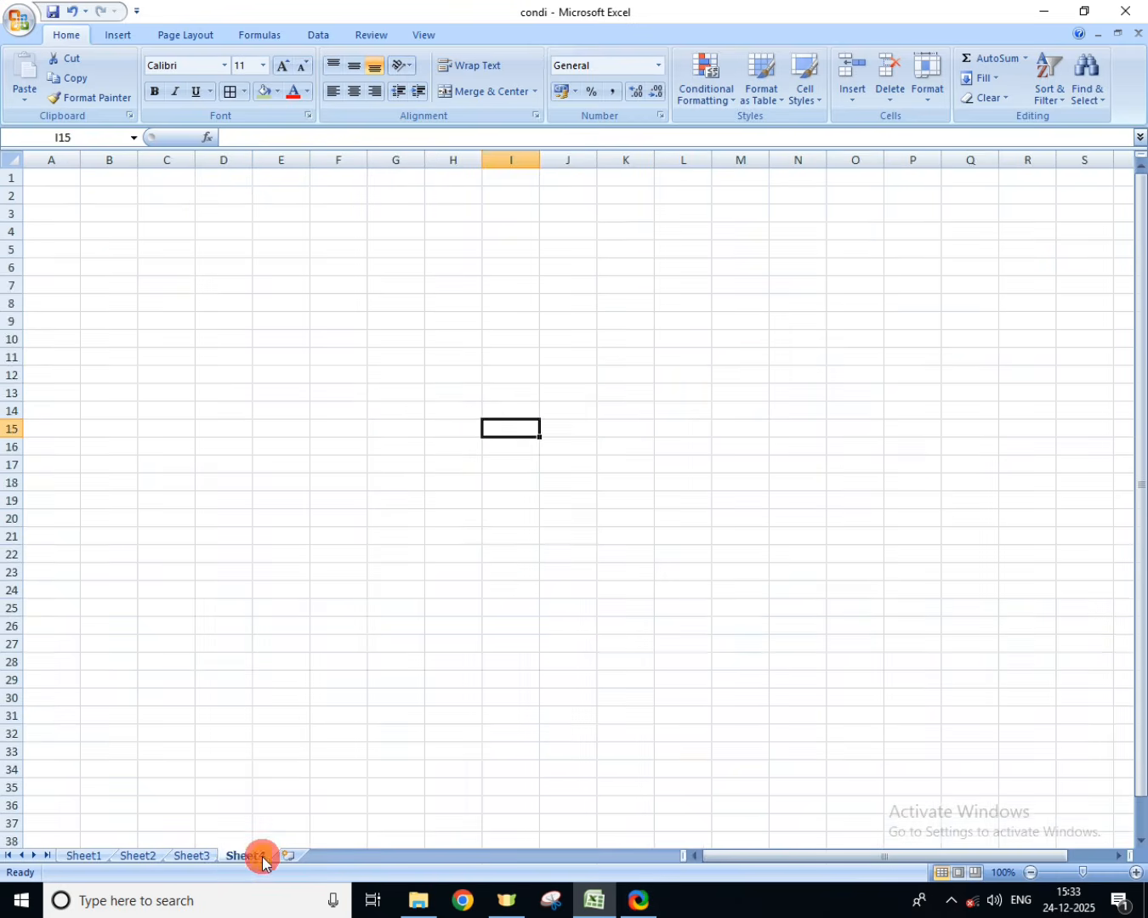
left_click(100, 856)
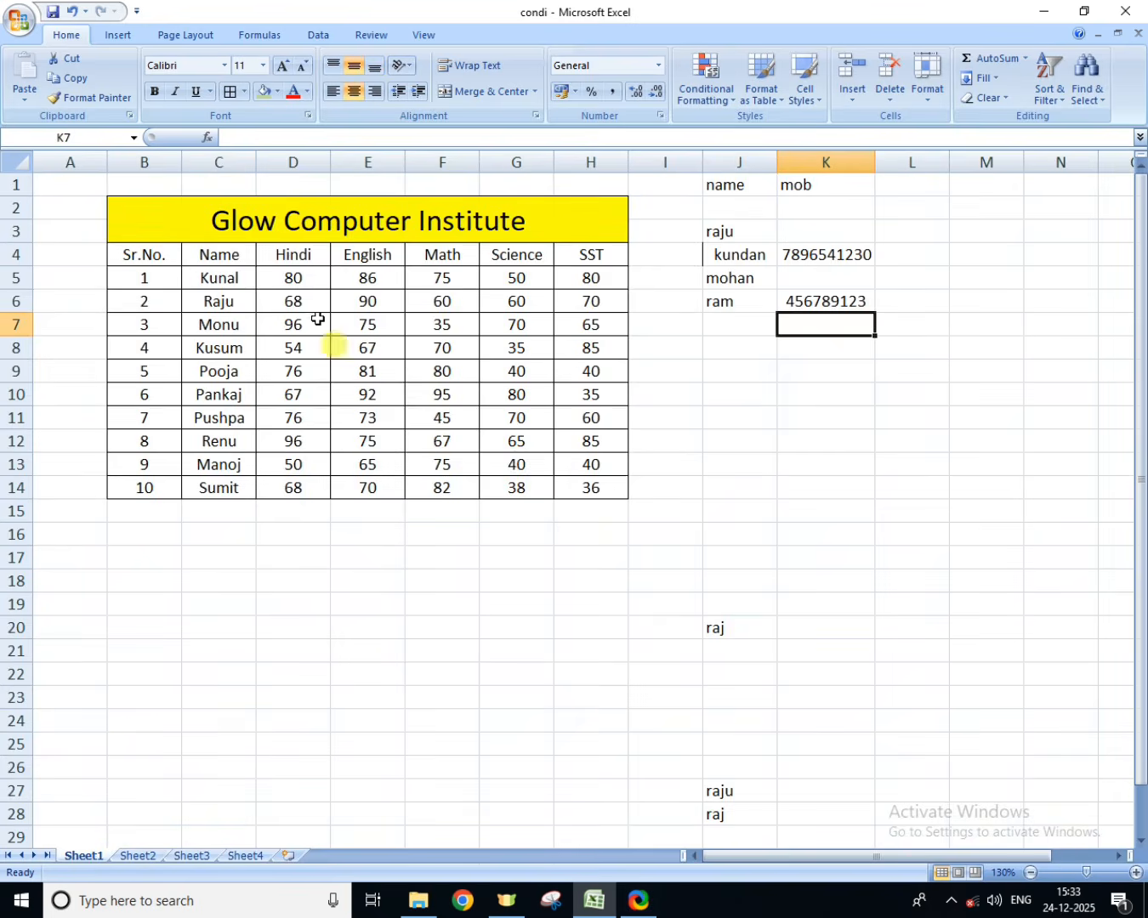
Step: Apply a Top Items rule to the marks in D5:H14, highlighting the top 9 with Light Red Fill with Dark Red Text
left_click_drag(289, 279, 613, 483)
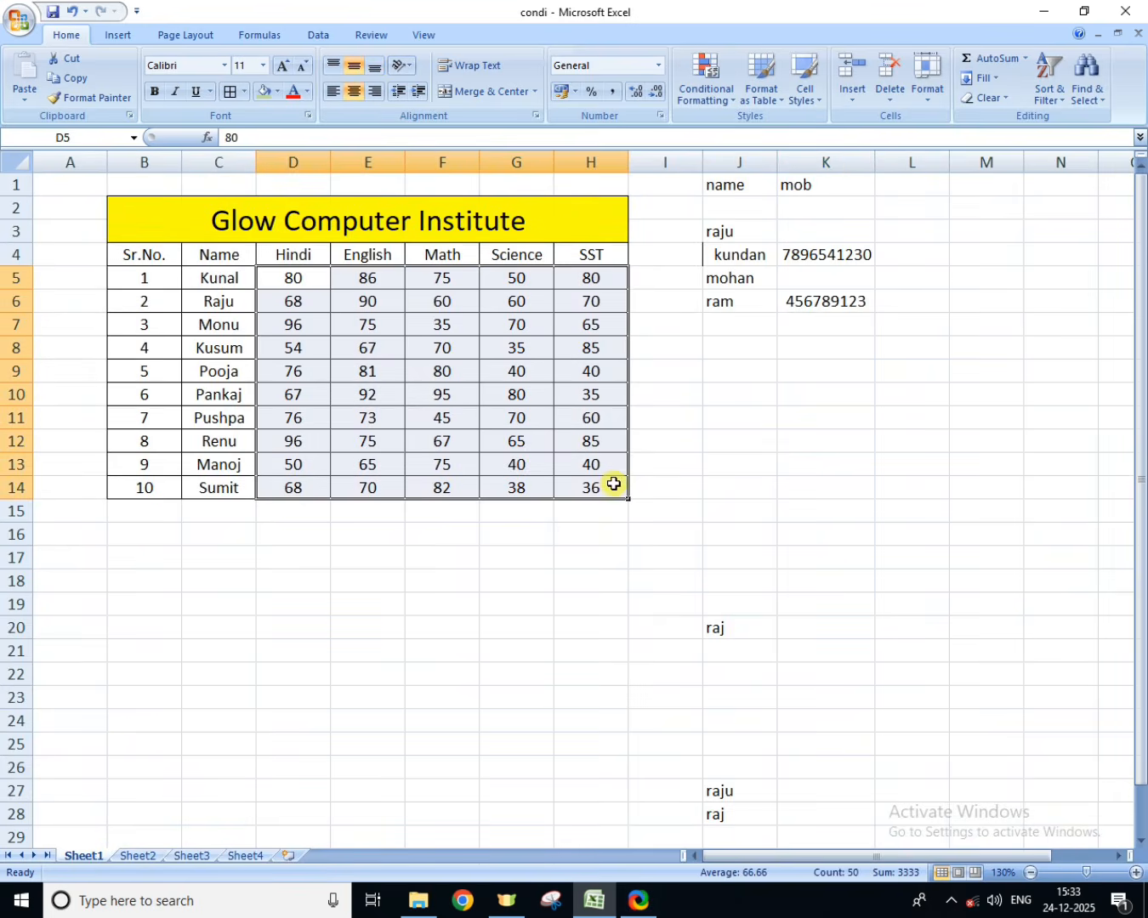
left_click(704, 86)
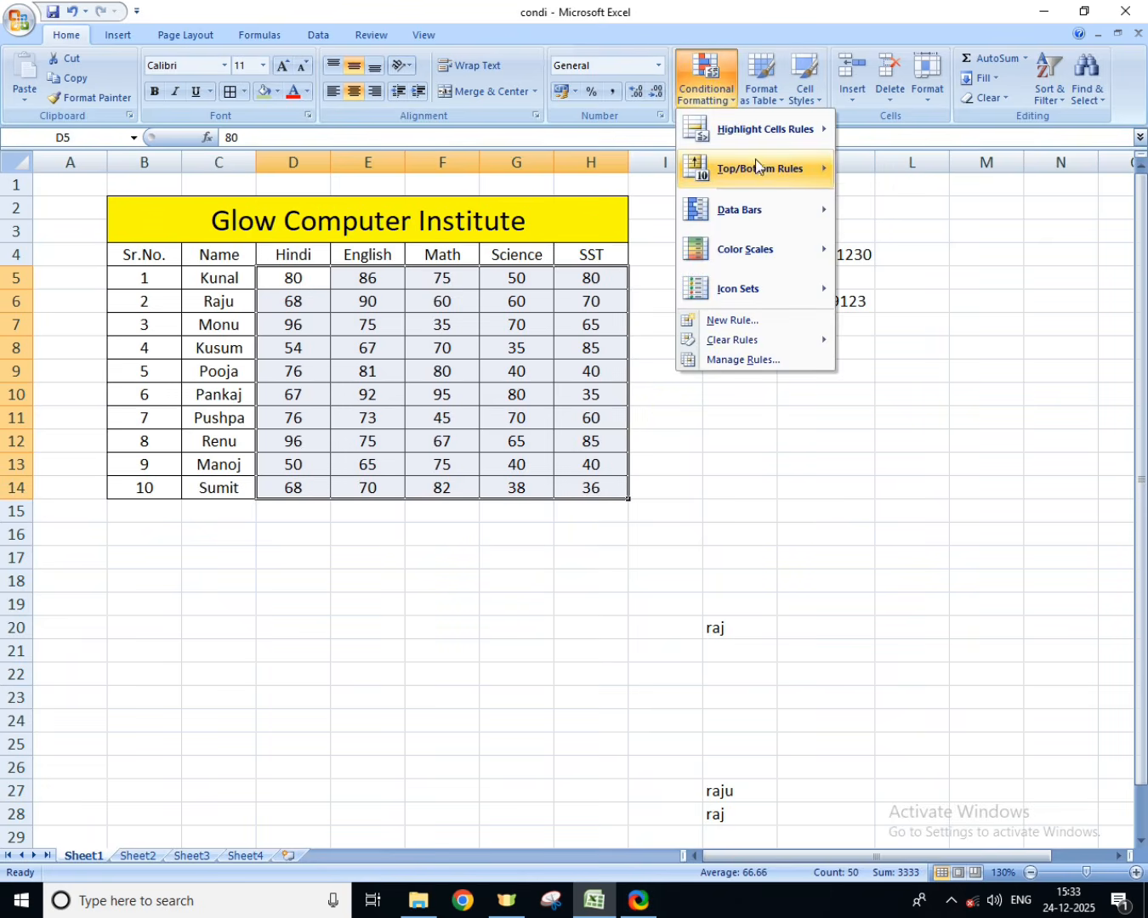
mouse_move(760, 169)
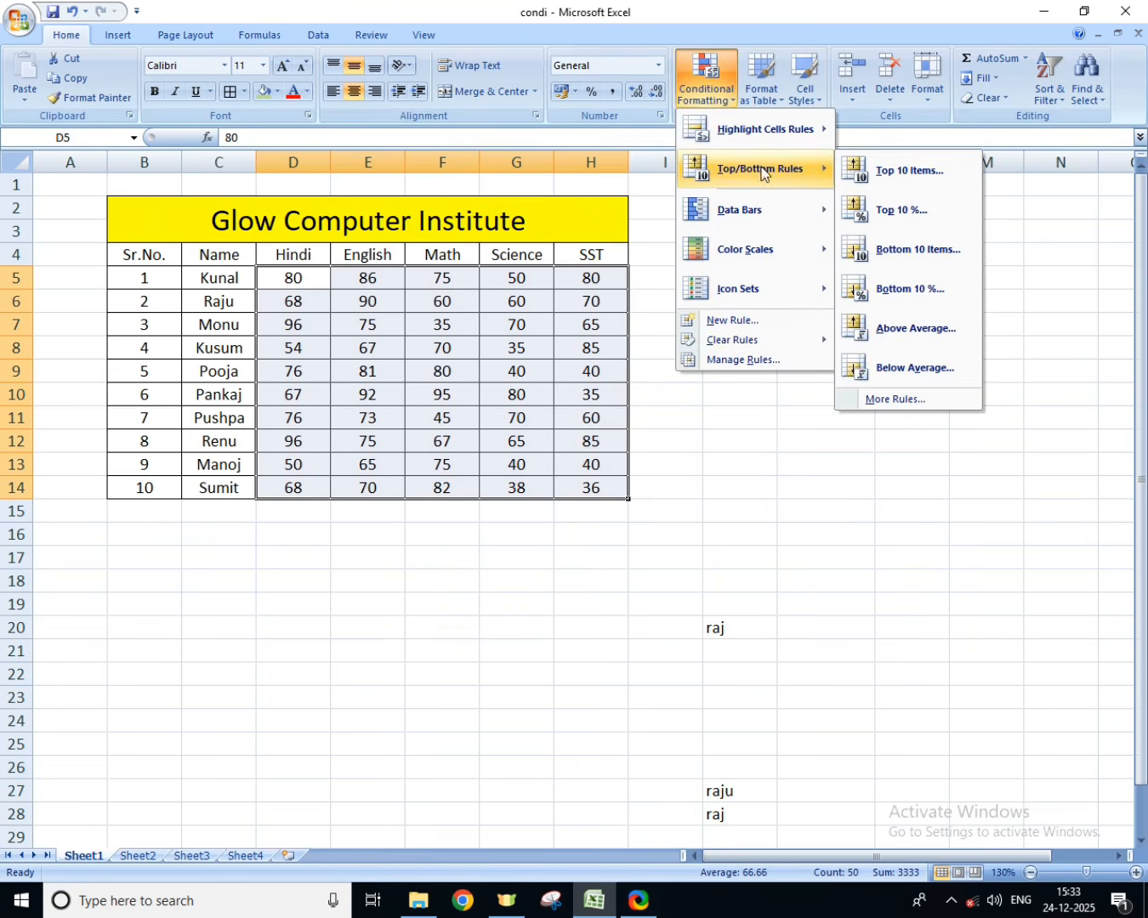
left_click(910, 171)
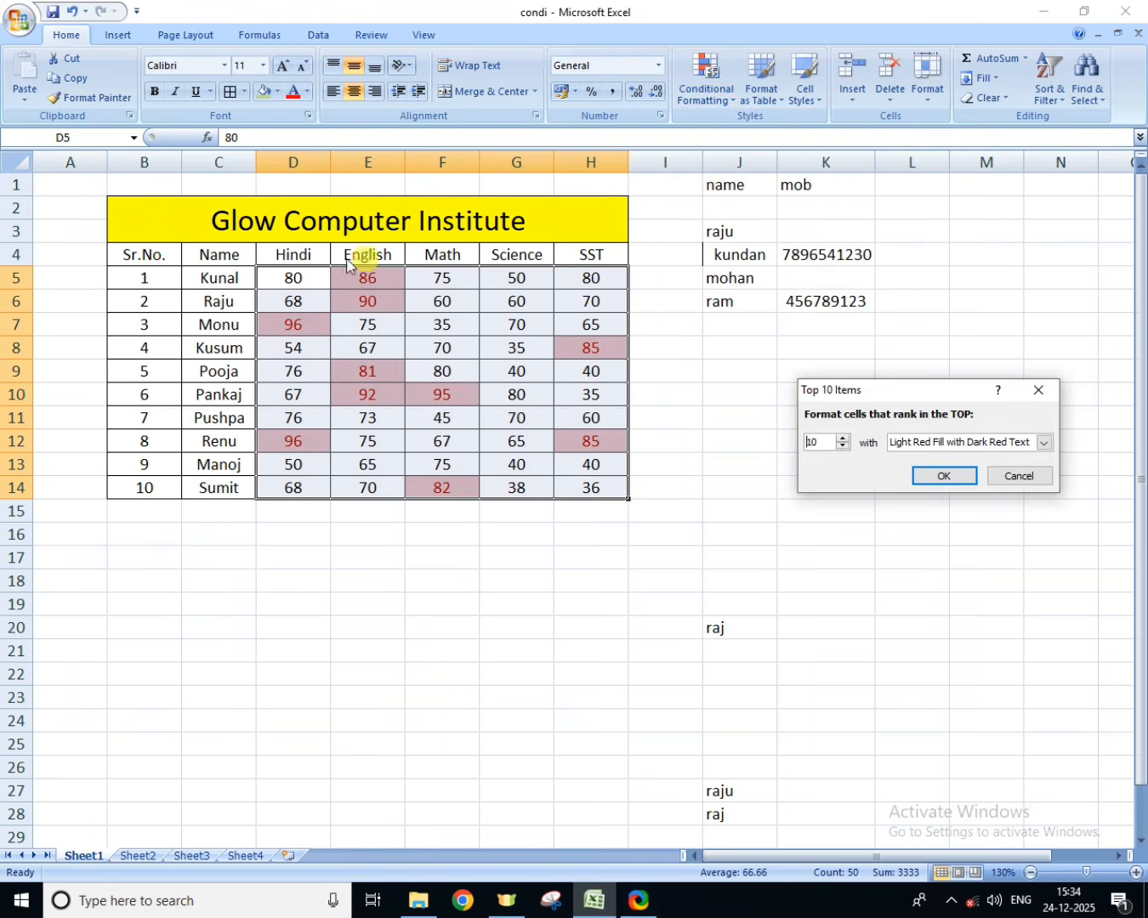
left_click(845, 438)
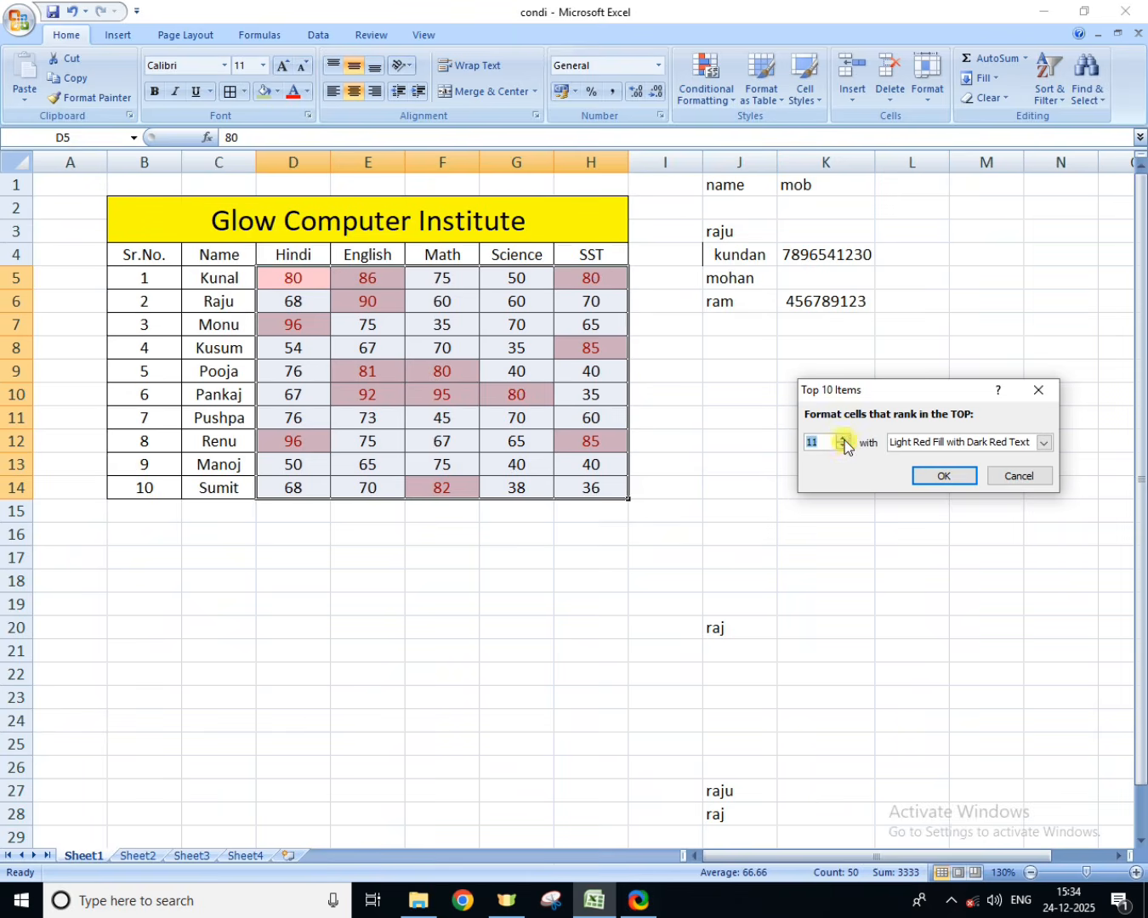
left_click(845, 447)
left_click(845, 447)
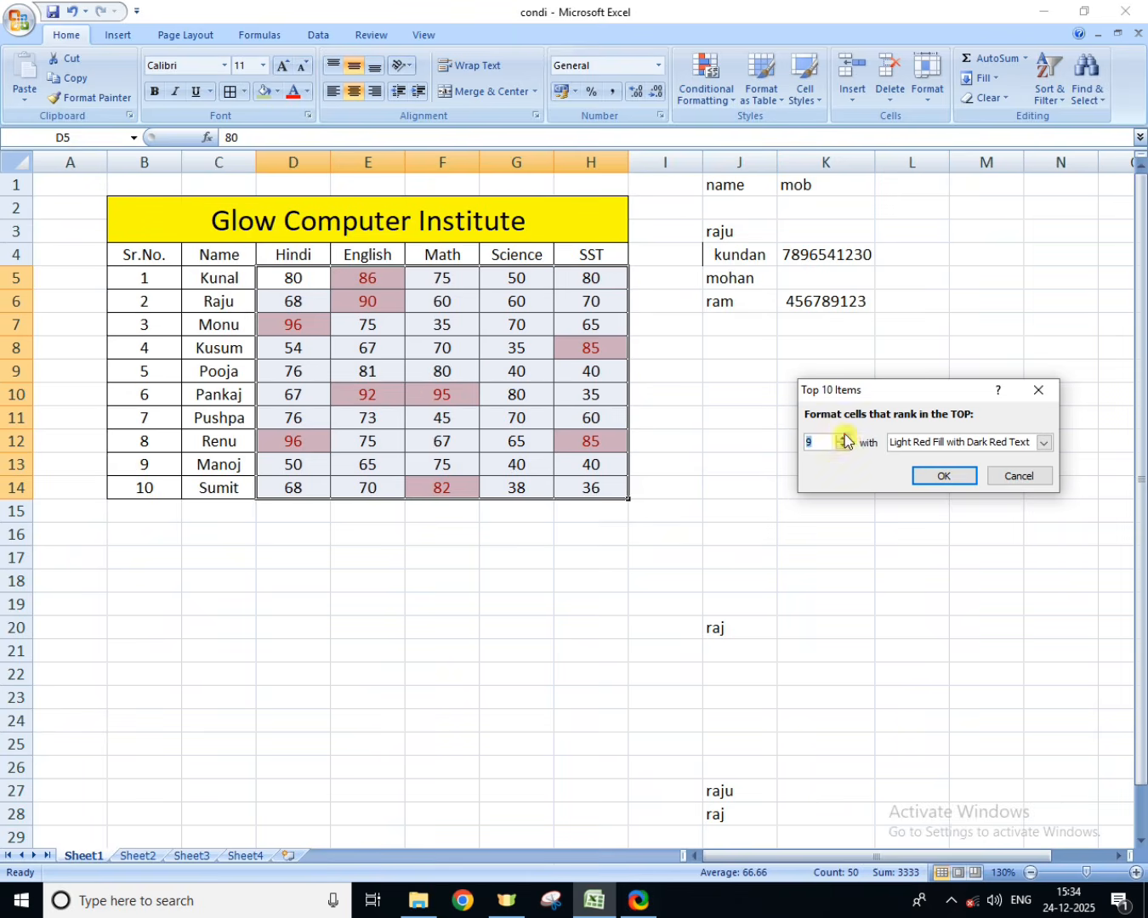
left_click(970, 476)
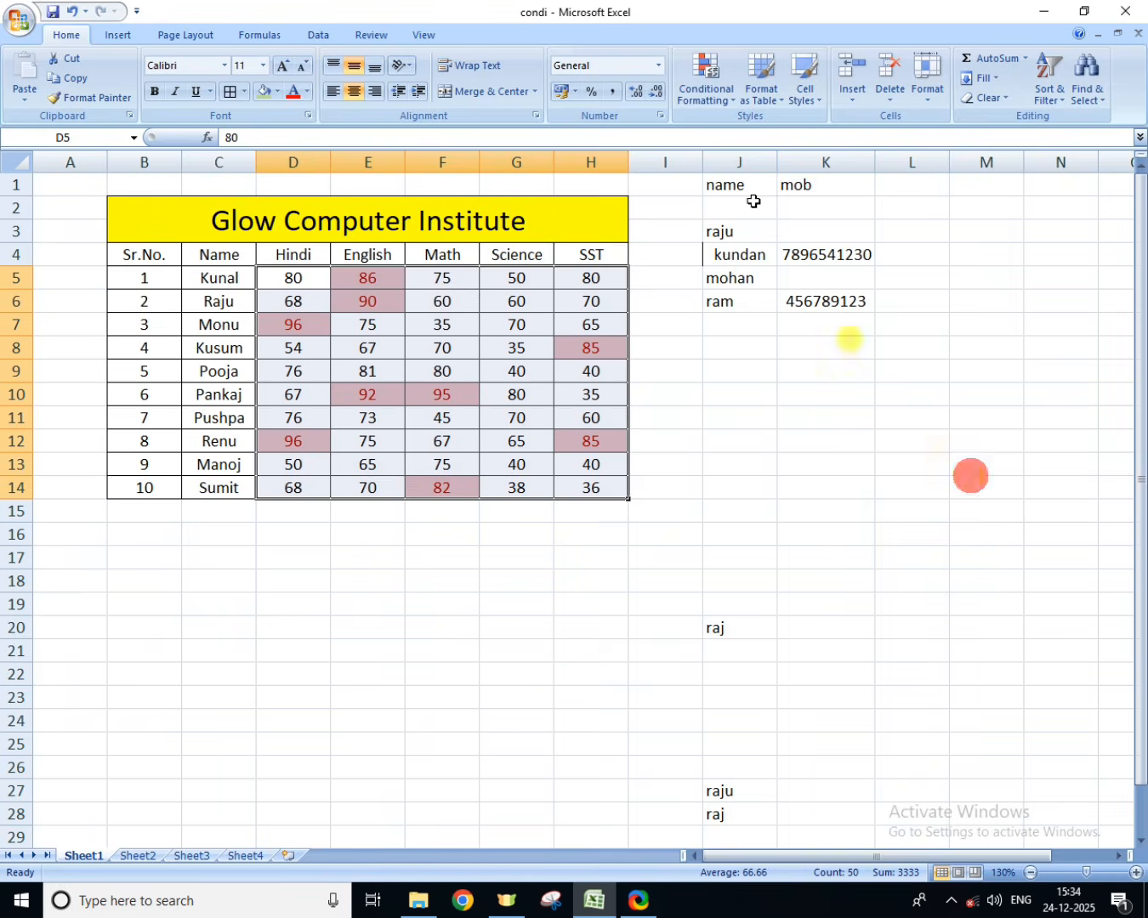
Step: Clear the conditional formatting rules from the selected marks
left_click(709, 111)
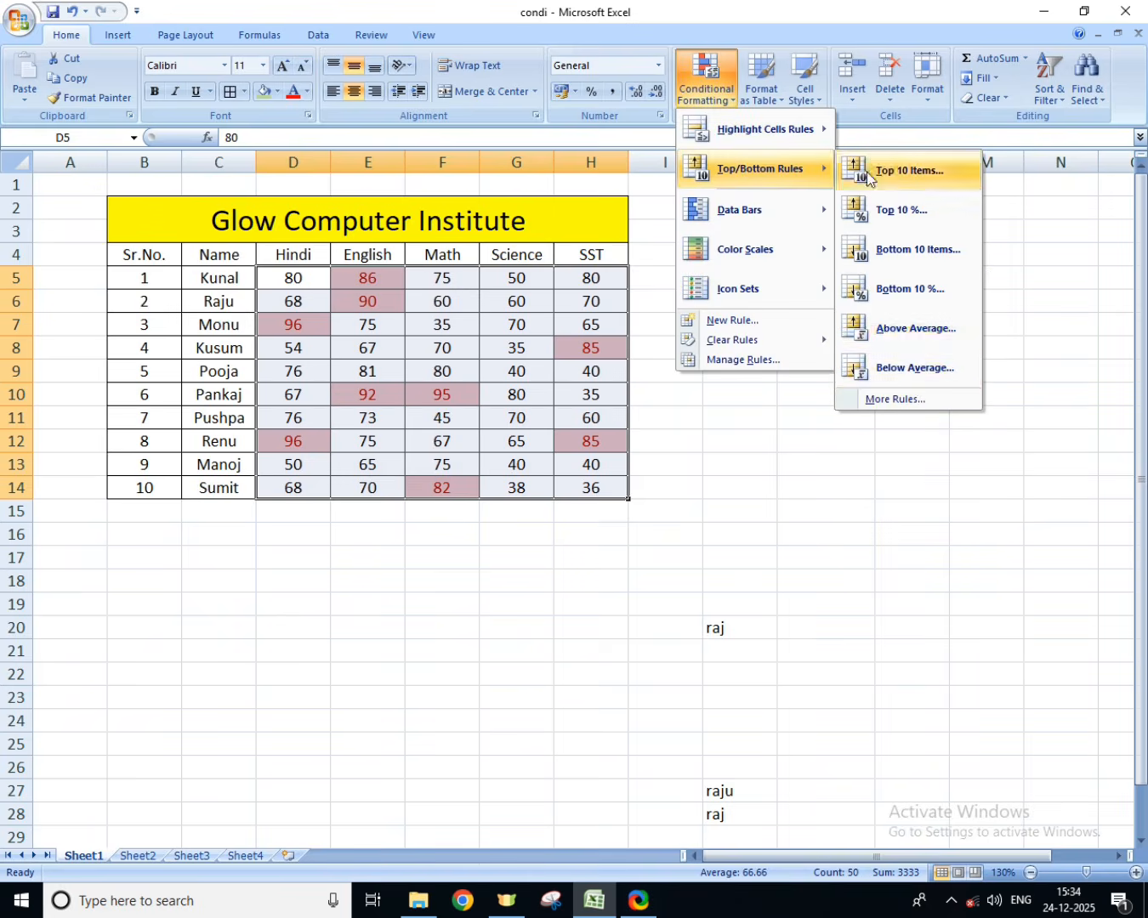
mouse_move(748, 339)
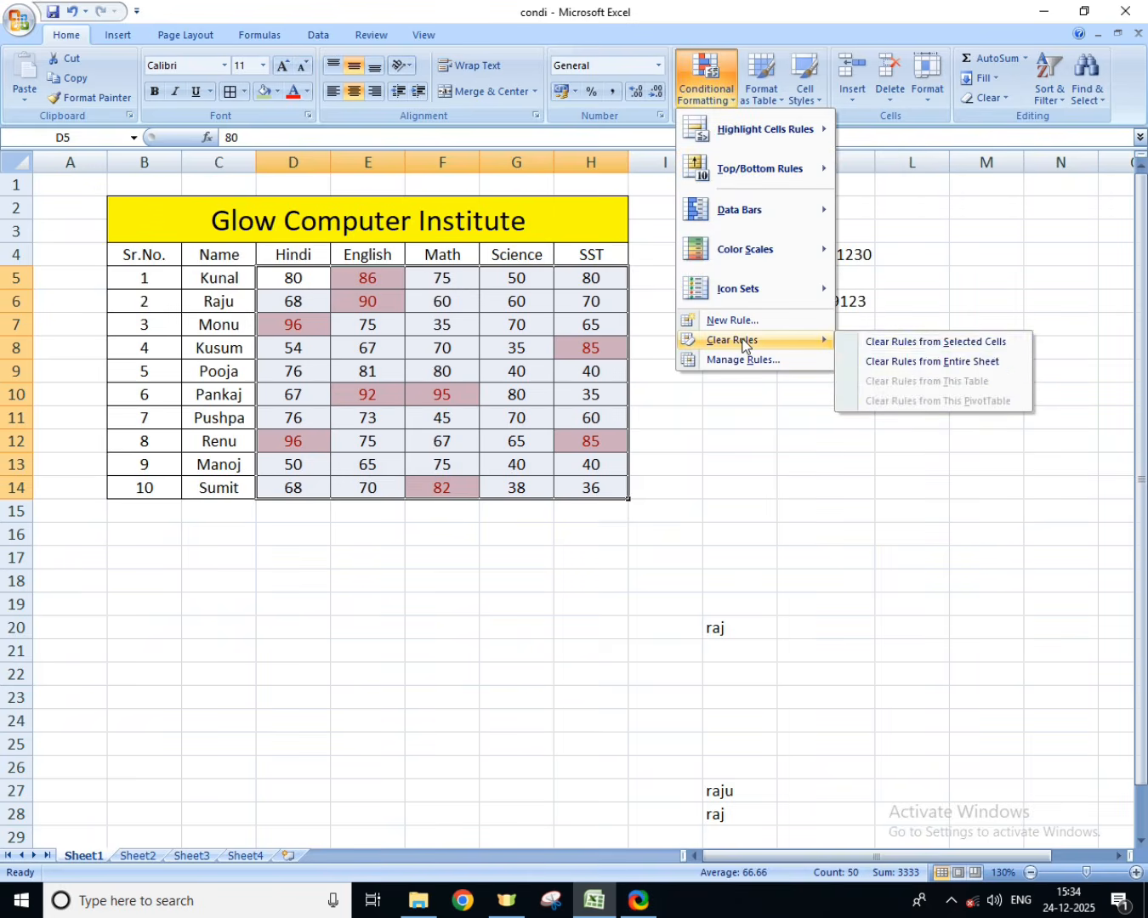
left_click(928, 343)
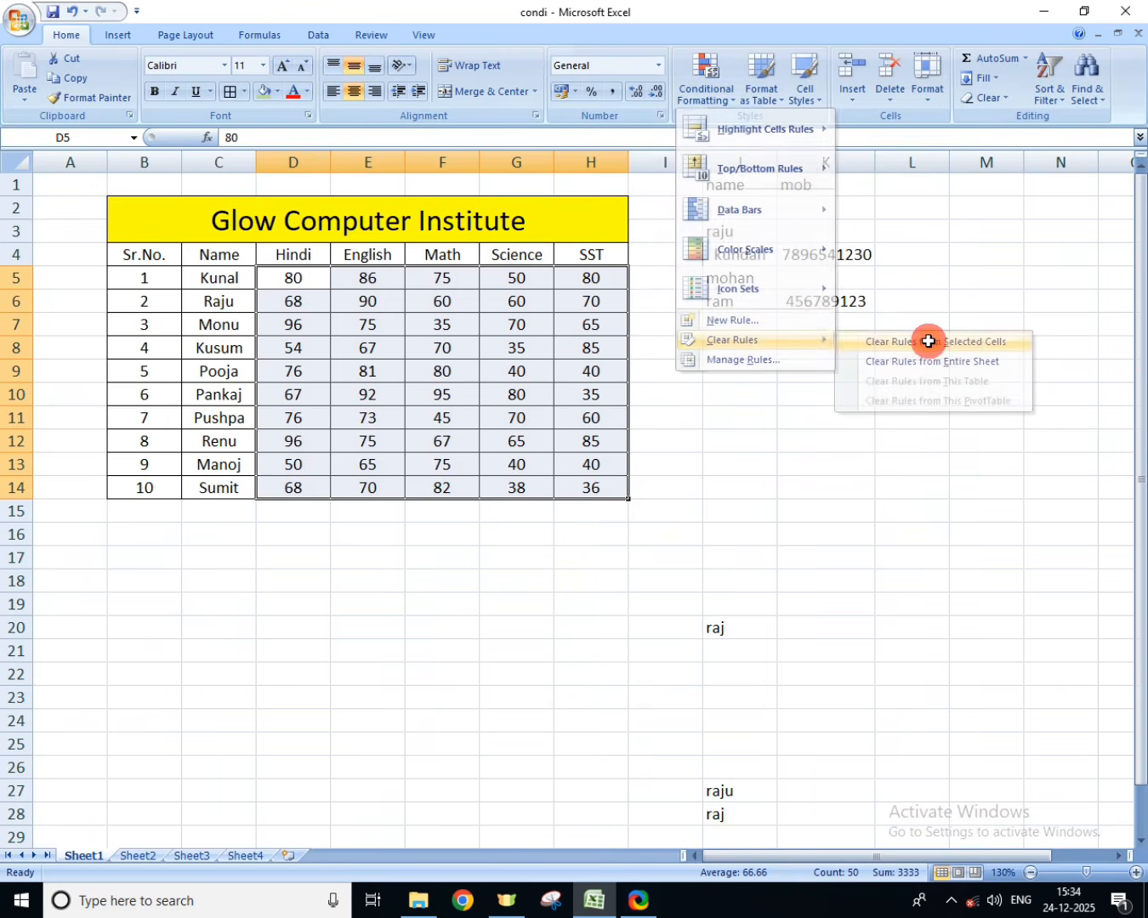
Step: Preview a Top 10% rule on the selected marks with Light Red Fill with Dark Red Text, and cancel it
left_click(700, 88)
mouse_move(742, 170)
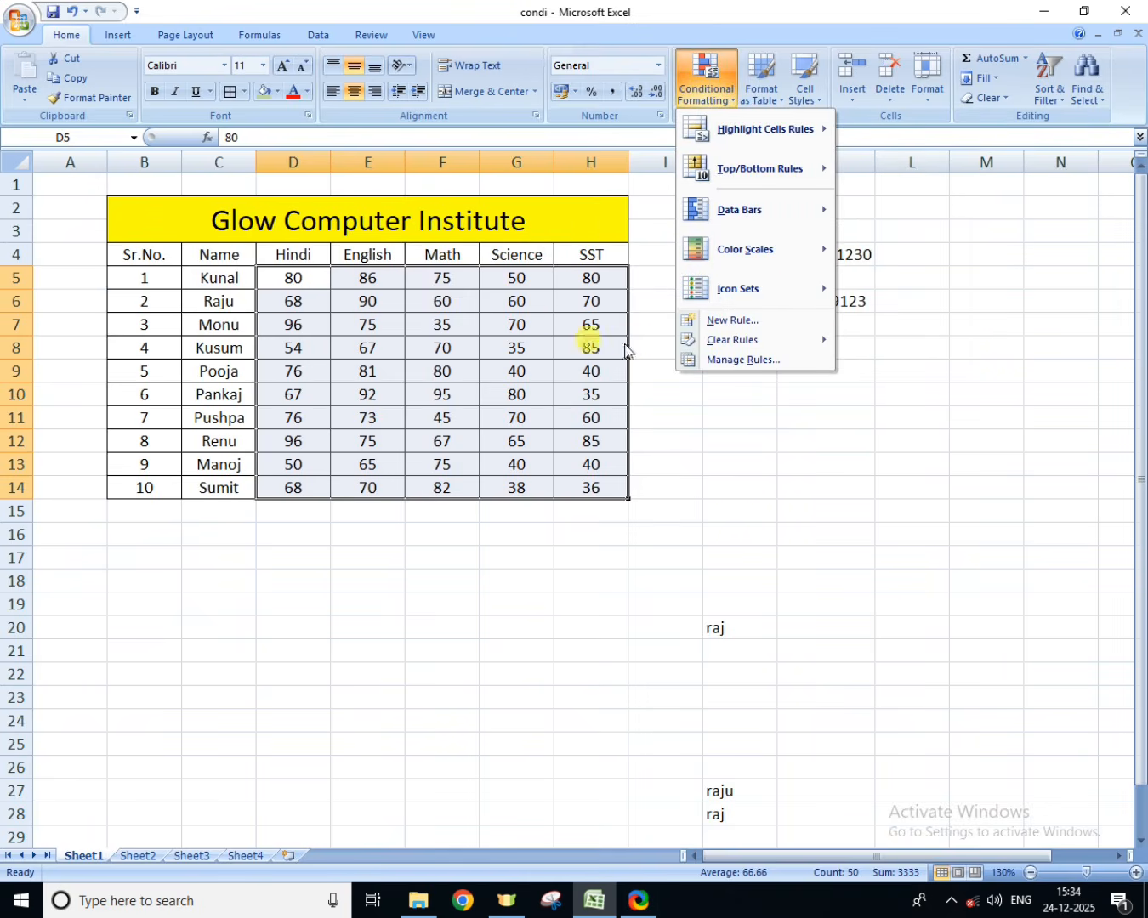
mouse_move(802, 171)
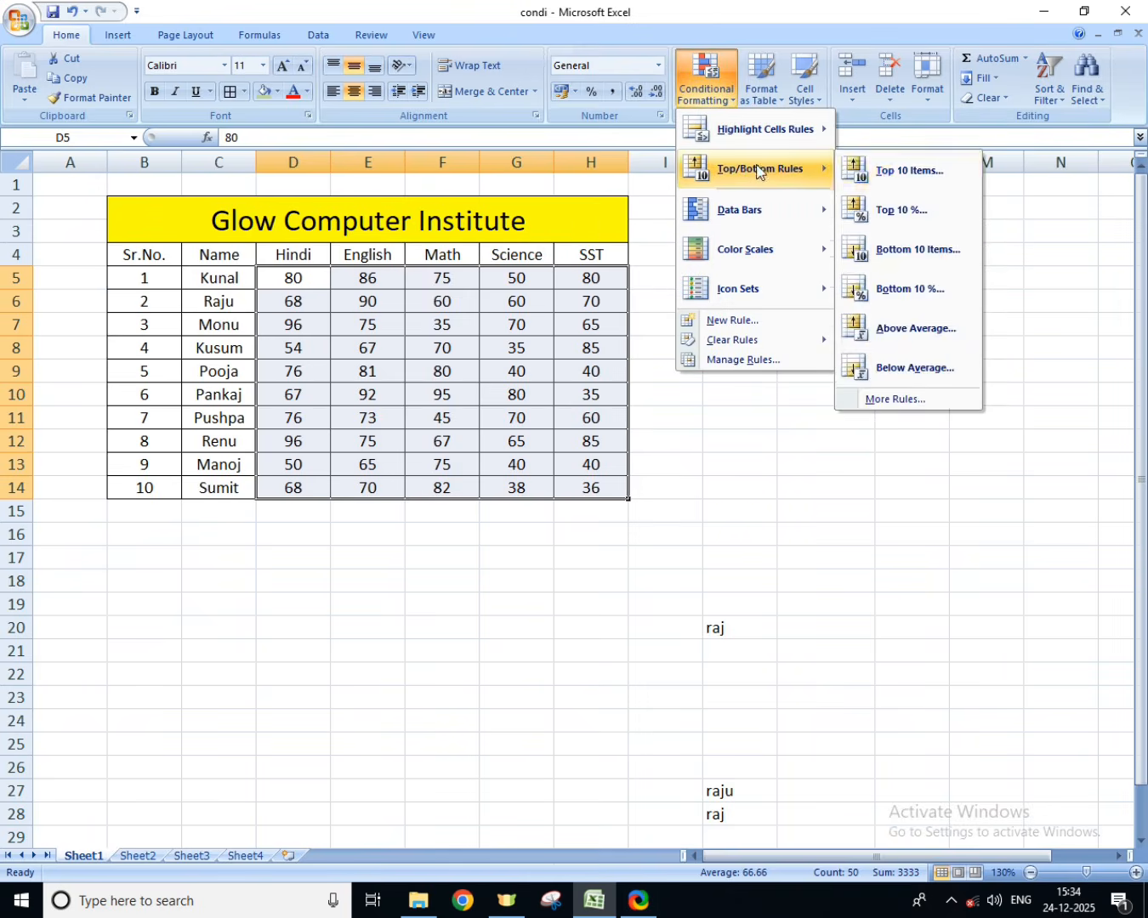
left_click(895, 209)
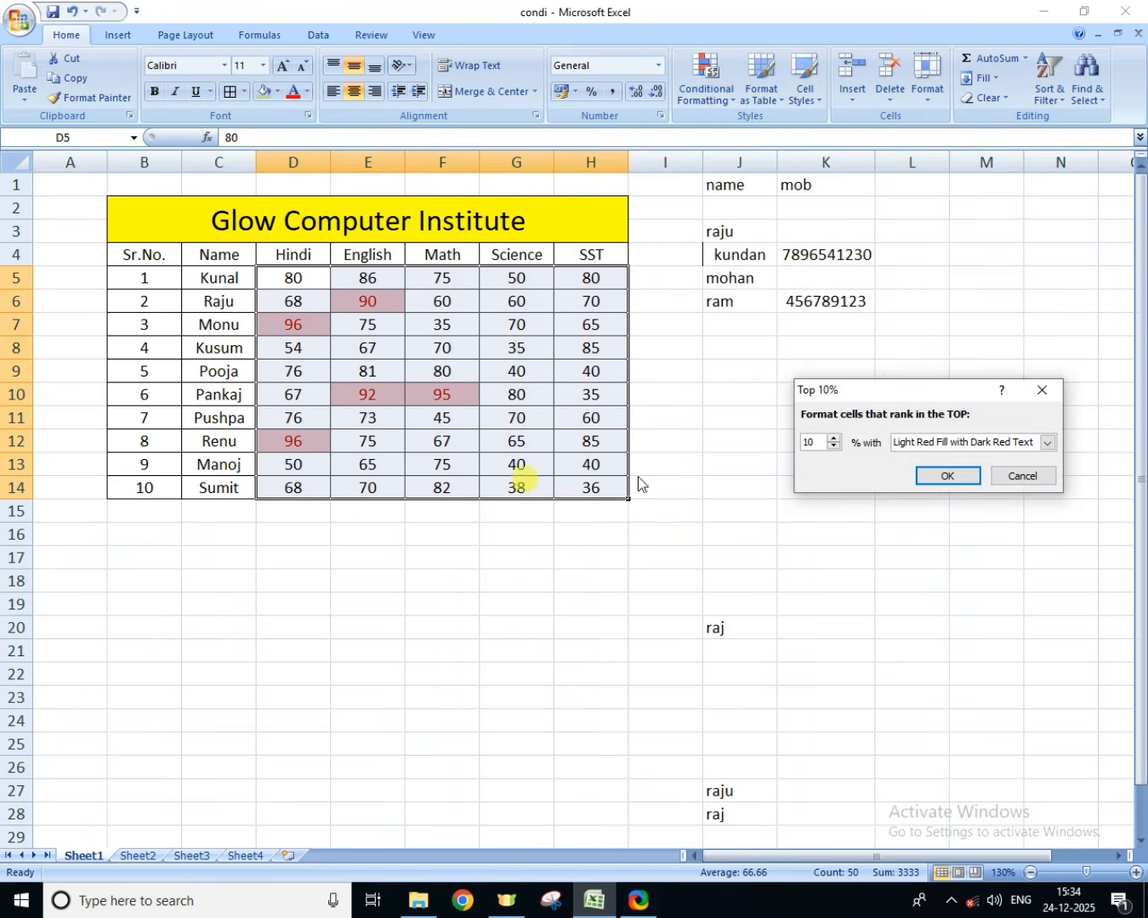
left_click(1021, 477)
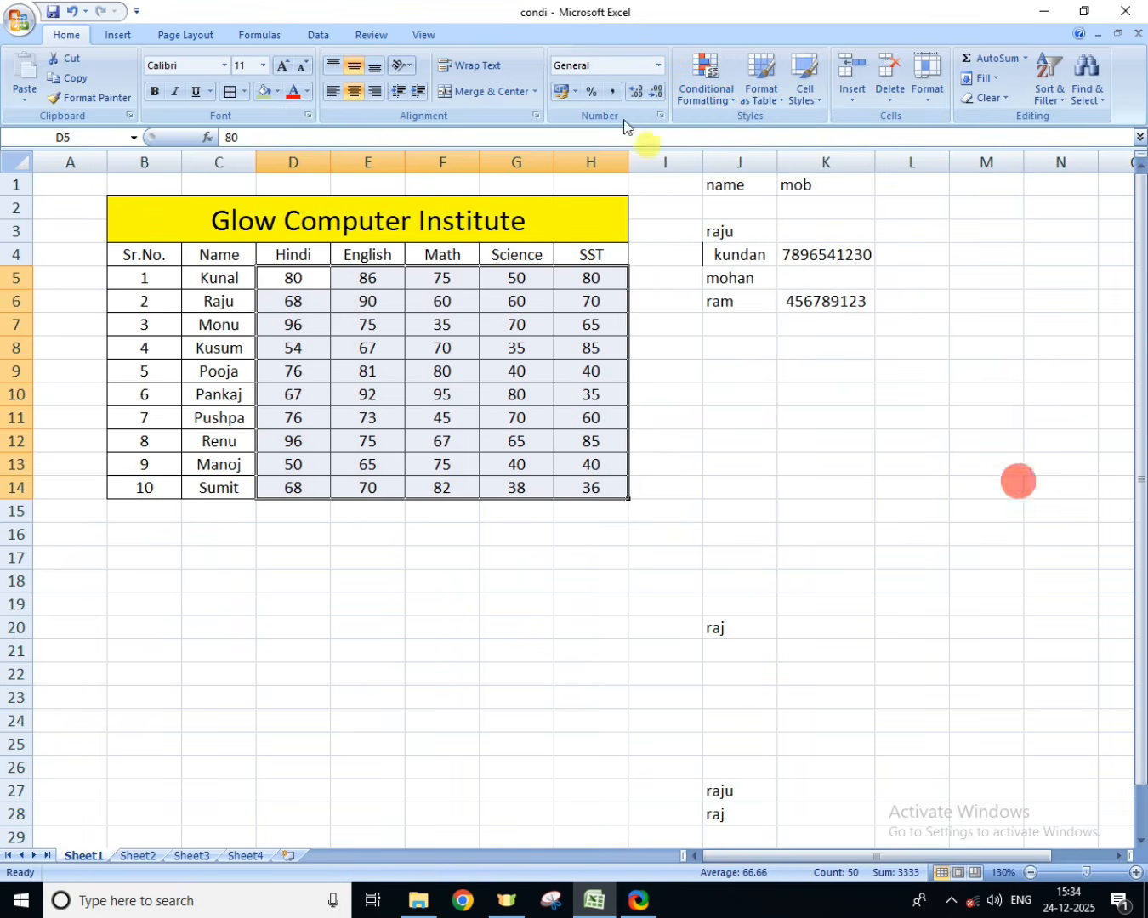
Step: Preview a Bottom Items rule on the selected marks with ranks 9 and 10, and cancel it
left_click(718, 100)
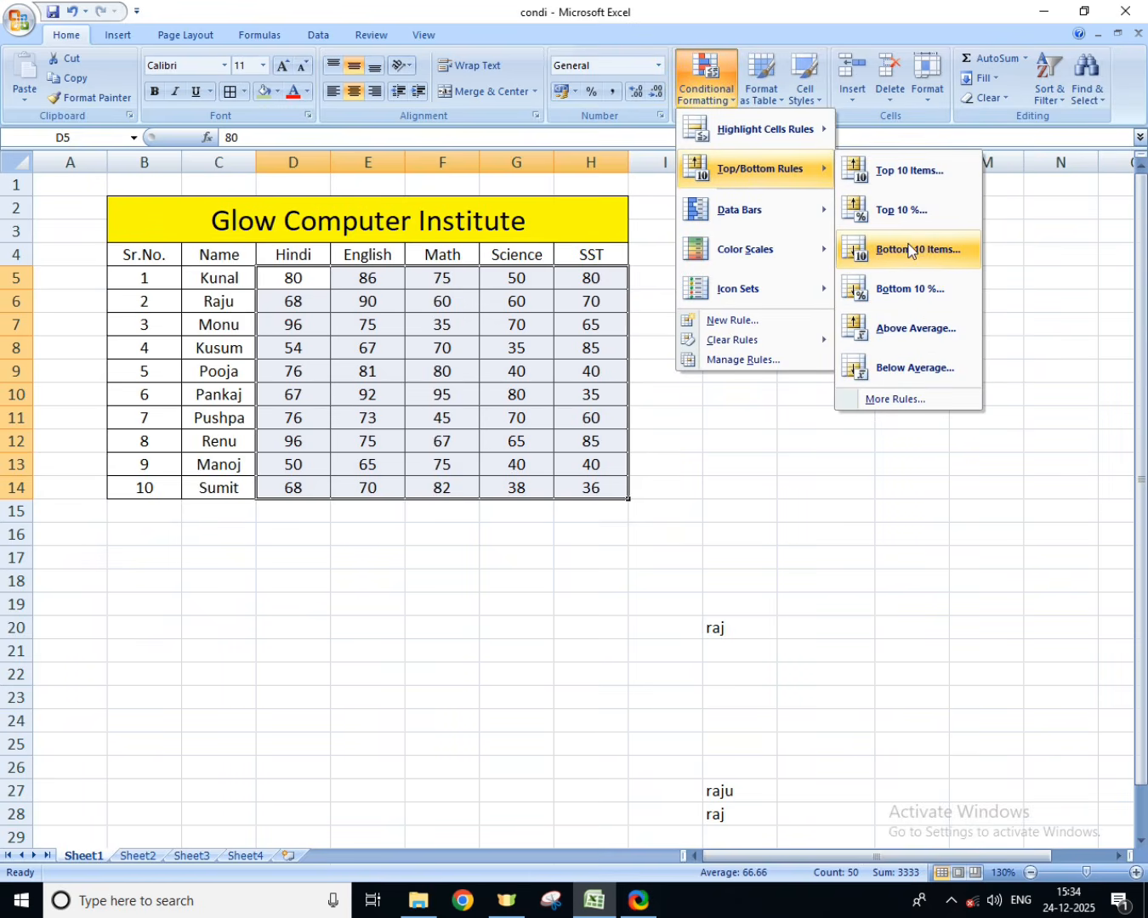
left_click(909, 250)
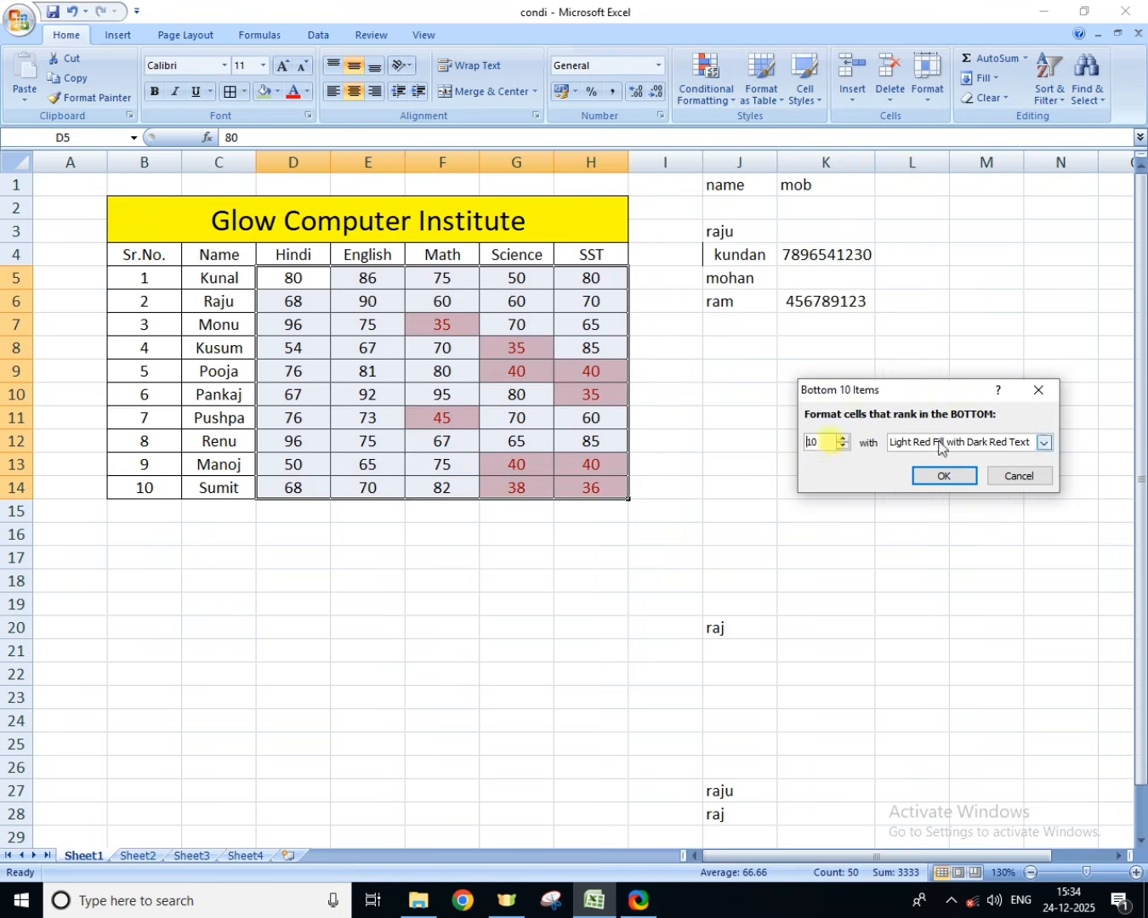
left_click(841, 448)
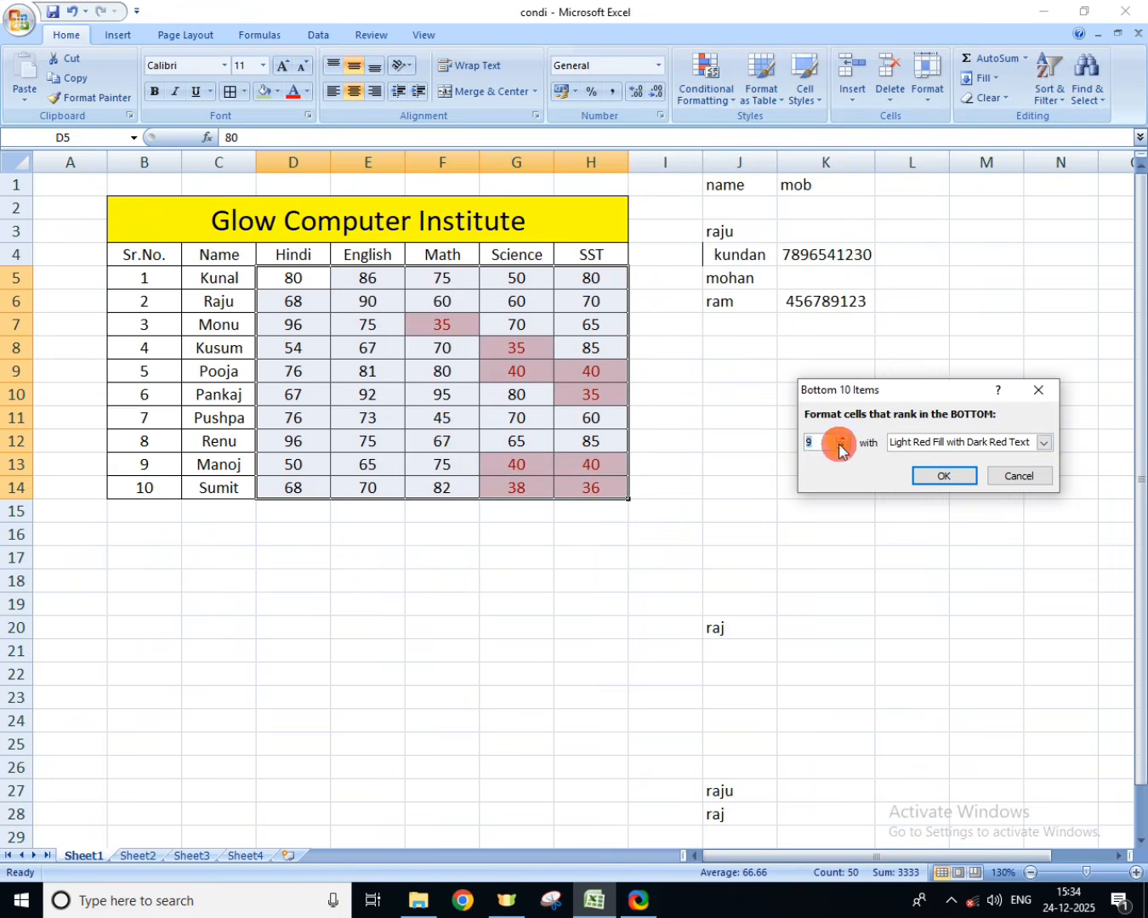
left_click(840, 439)
left_click(1020, 475)
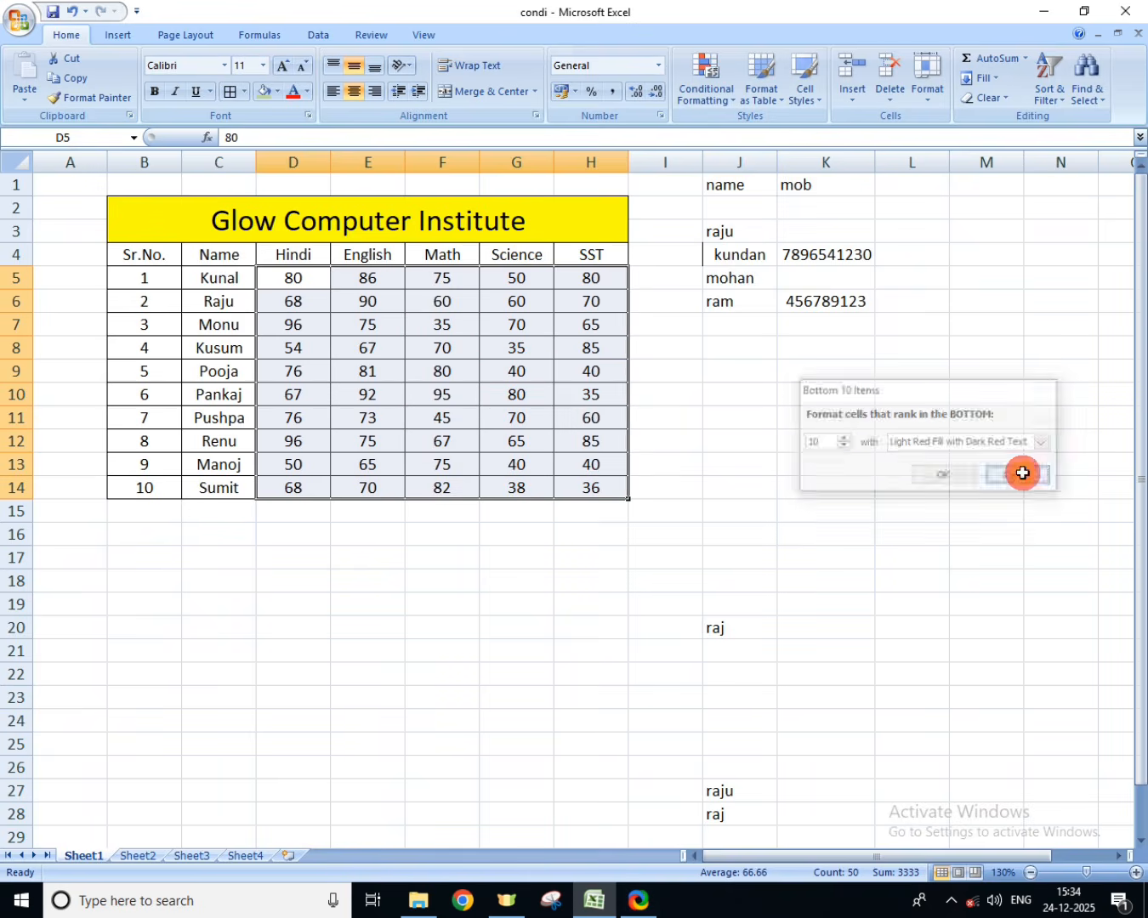
Step: Preview an Above Average rule on the selected marks with Light Red Fill with Dark Red Text, and cancel it
left_click(705, 81)
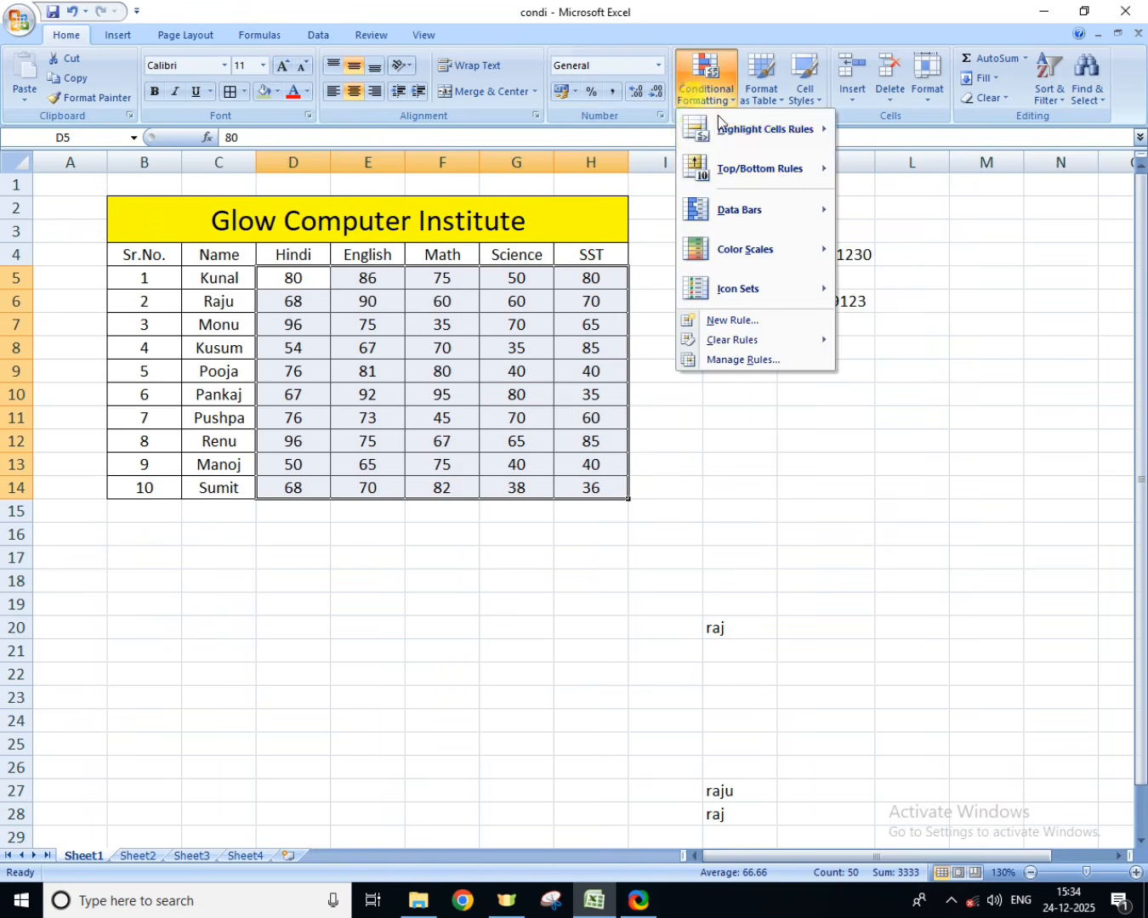
mouse_move(771, 164)
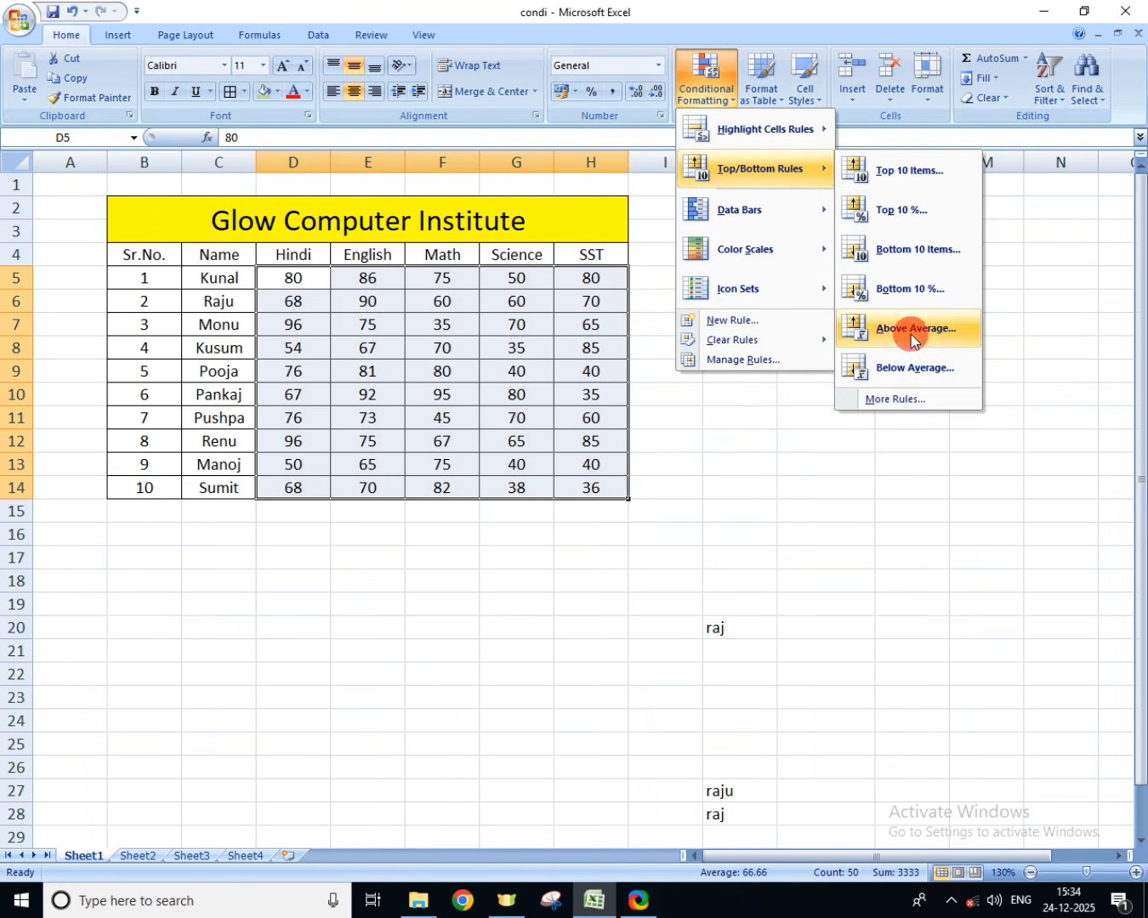
left_click(909, 335)
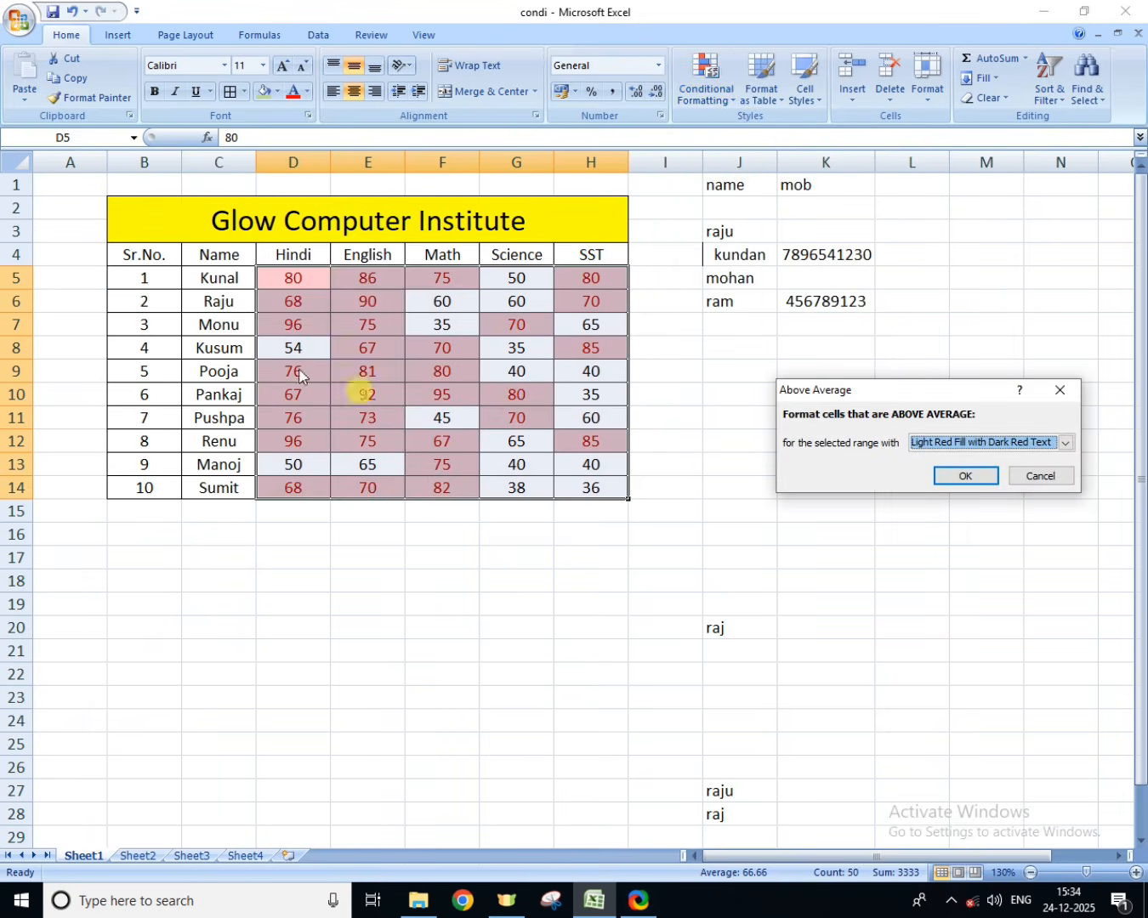
left_click(1063, 481)
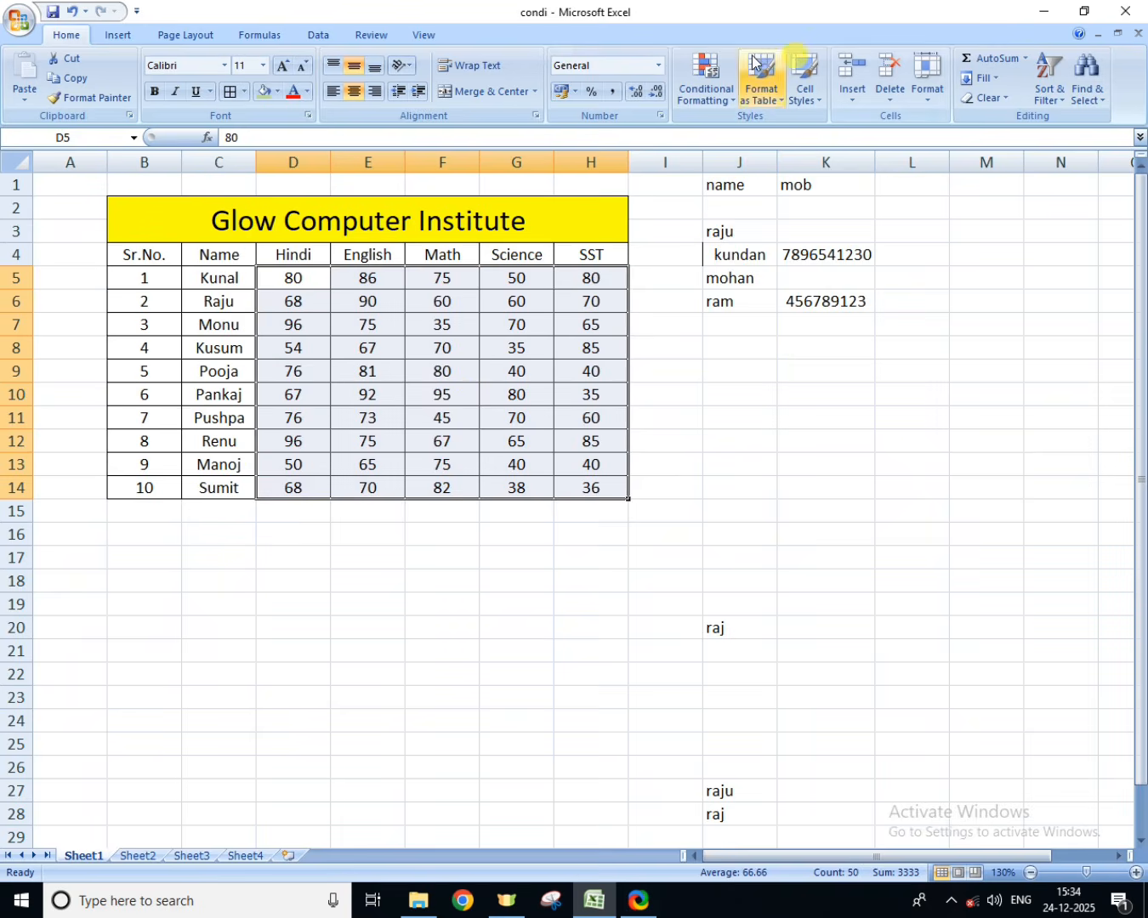
Step: Preview a Below Average rule on the selected marks, and cancel it
left_click(706, 78)
mouse_move(736, 173)
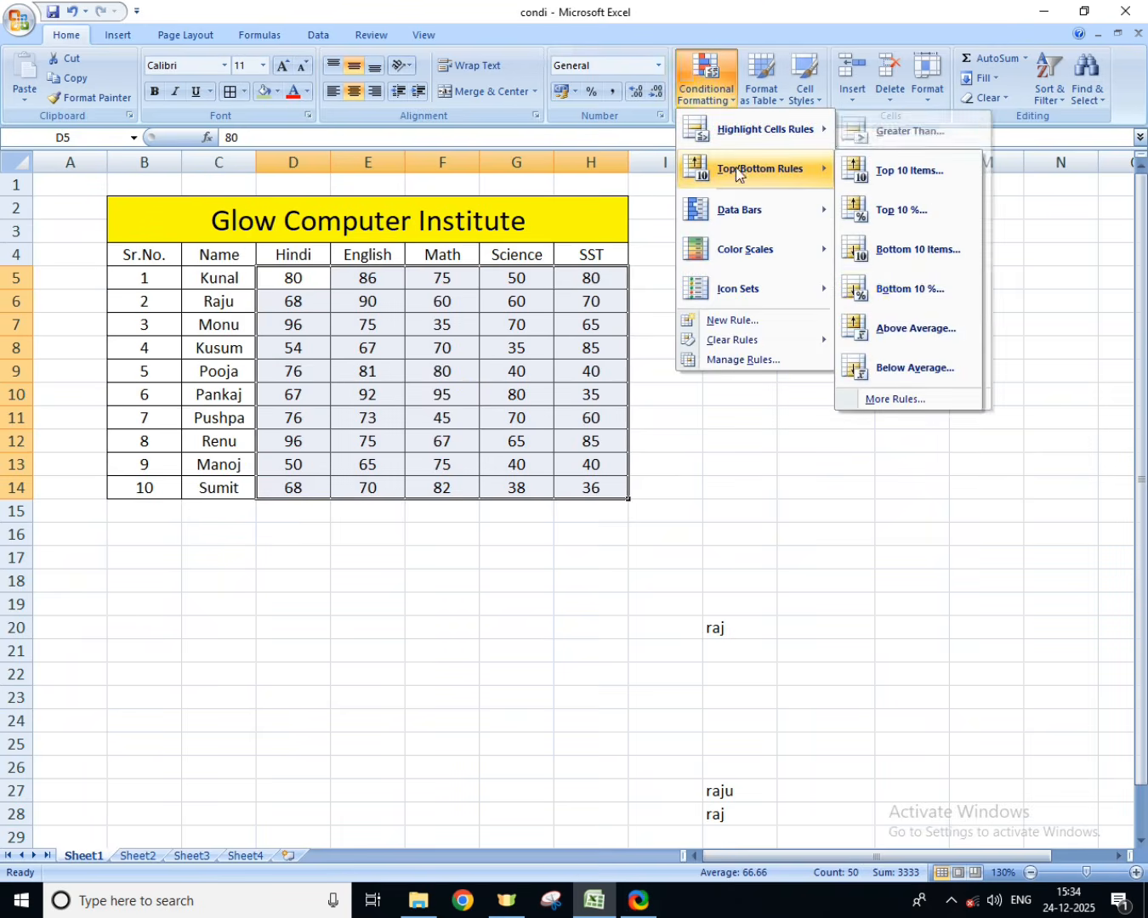
left_click(901, 367)
left_click(1041, 476)
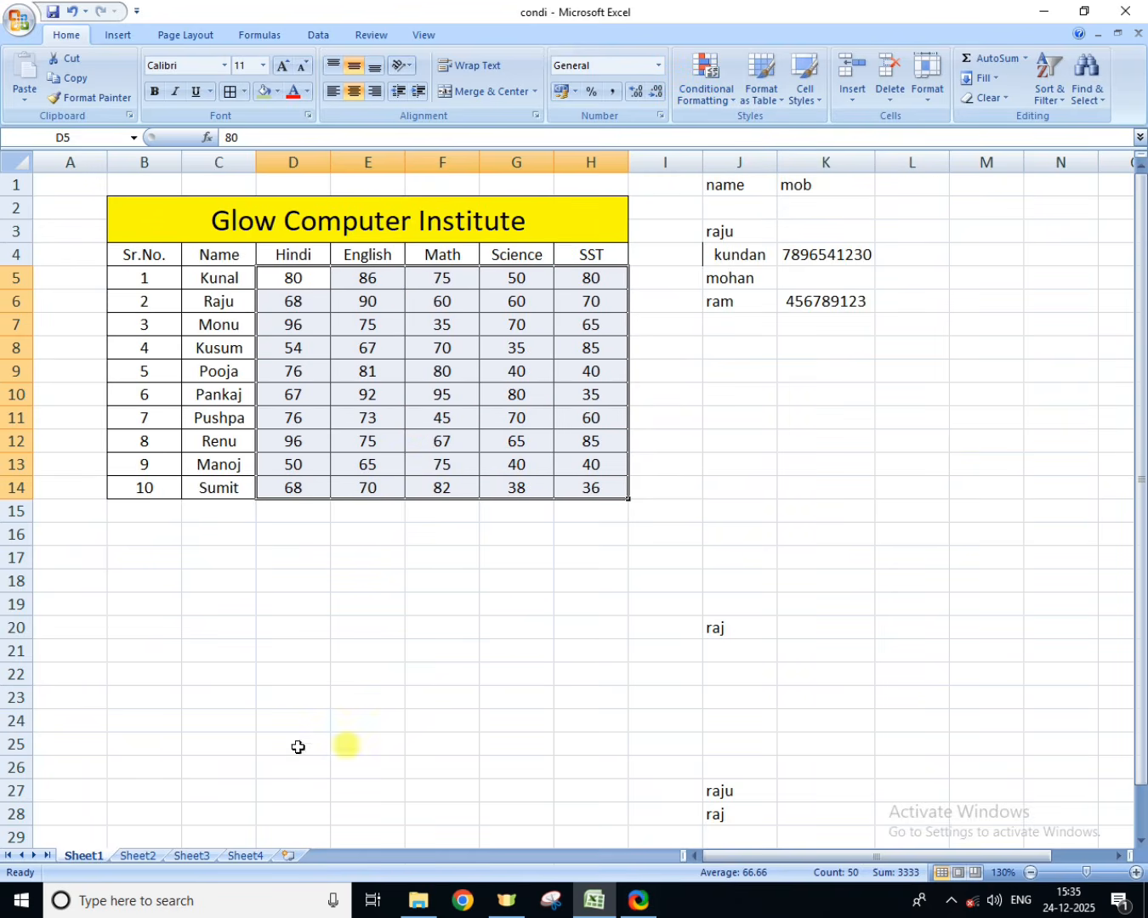
Step: Preview a Greater Than 8000 rule on the Sheet2 sales figures in C5:I14, and cancel it
left_click(155, 854)
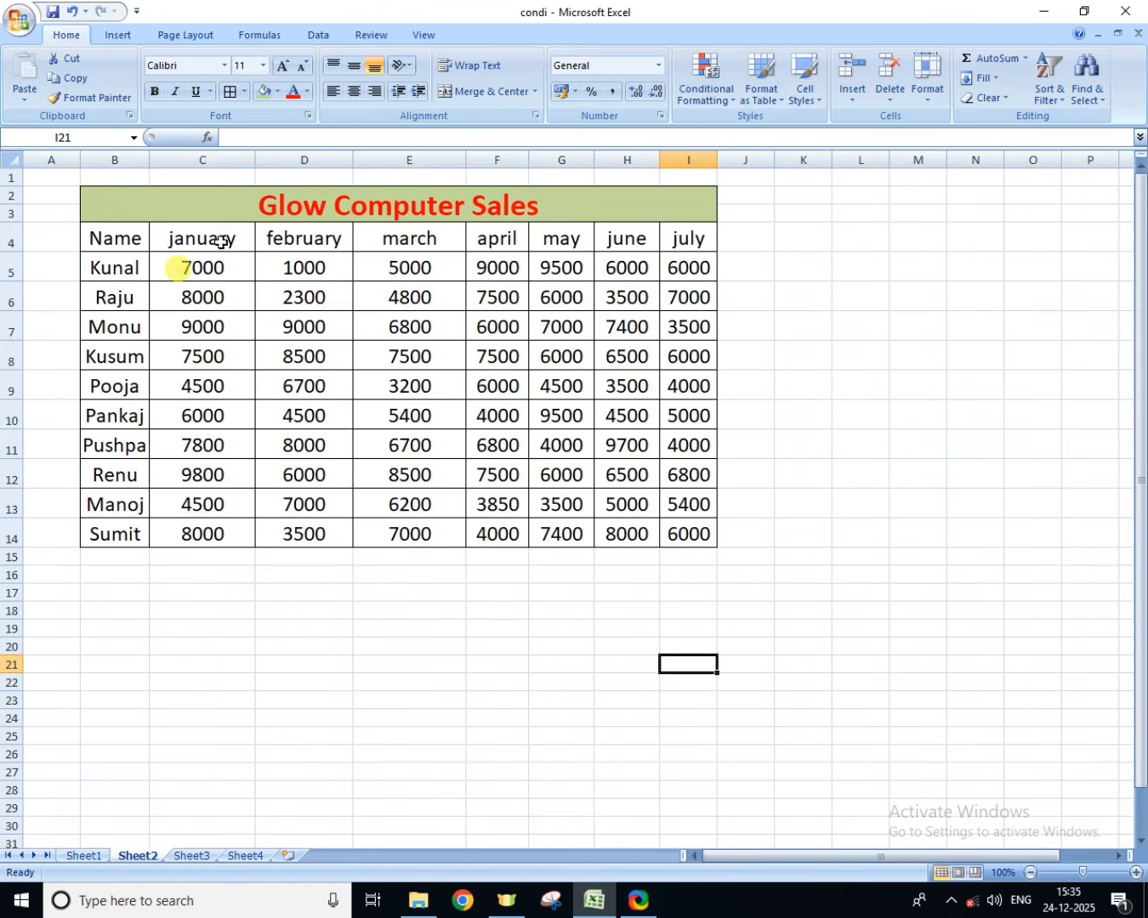
left_click(187, 269)
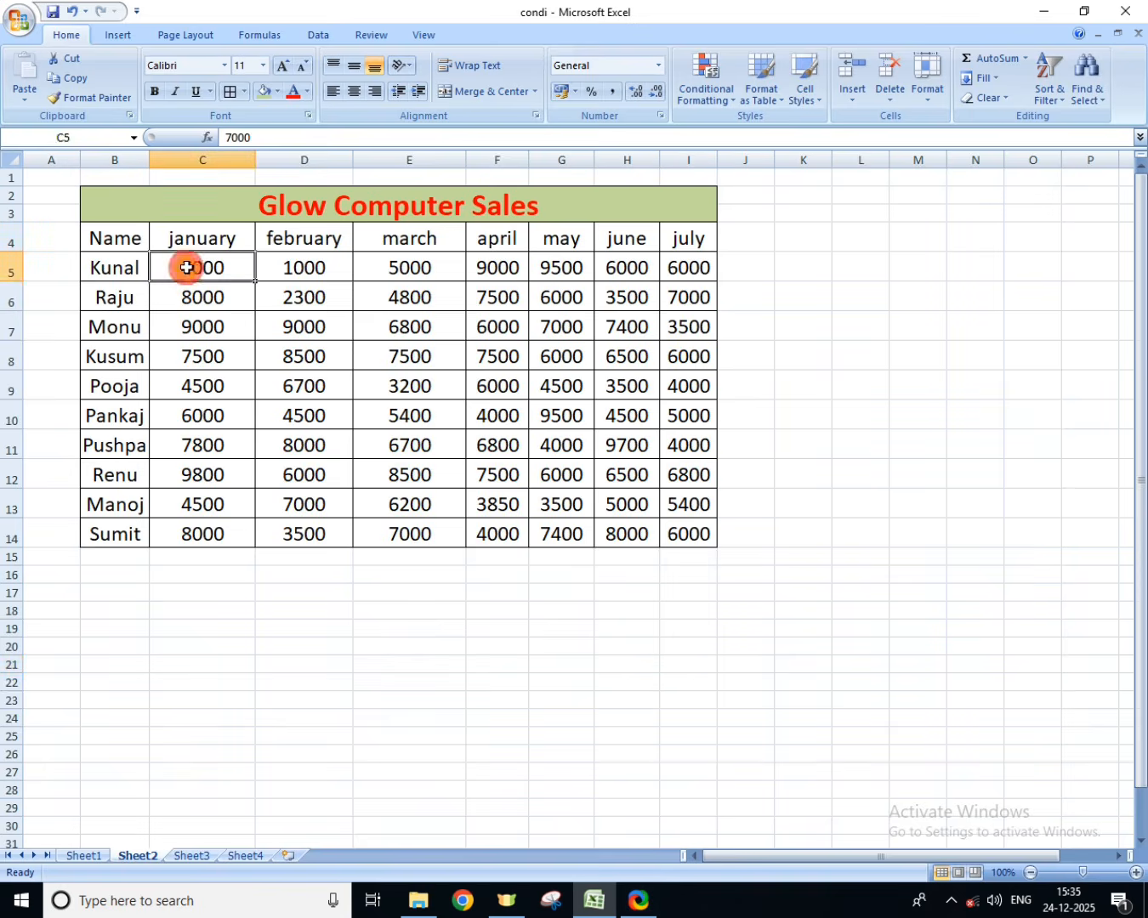
left_click_drag(186, 268, 677, 517)
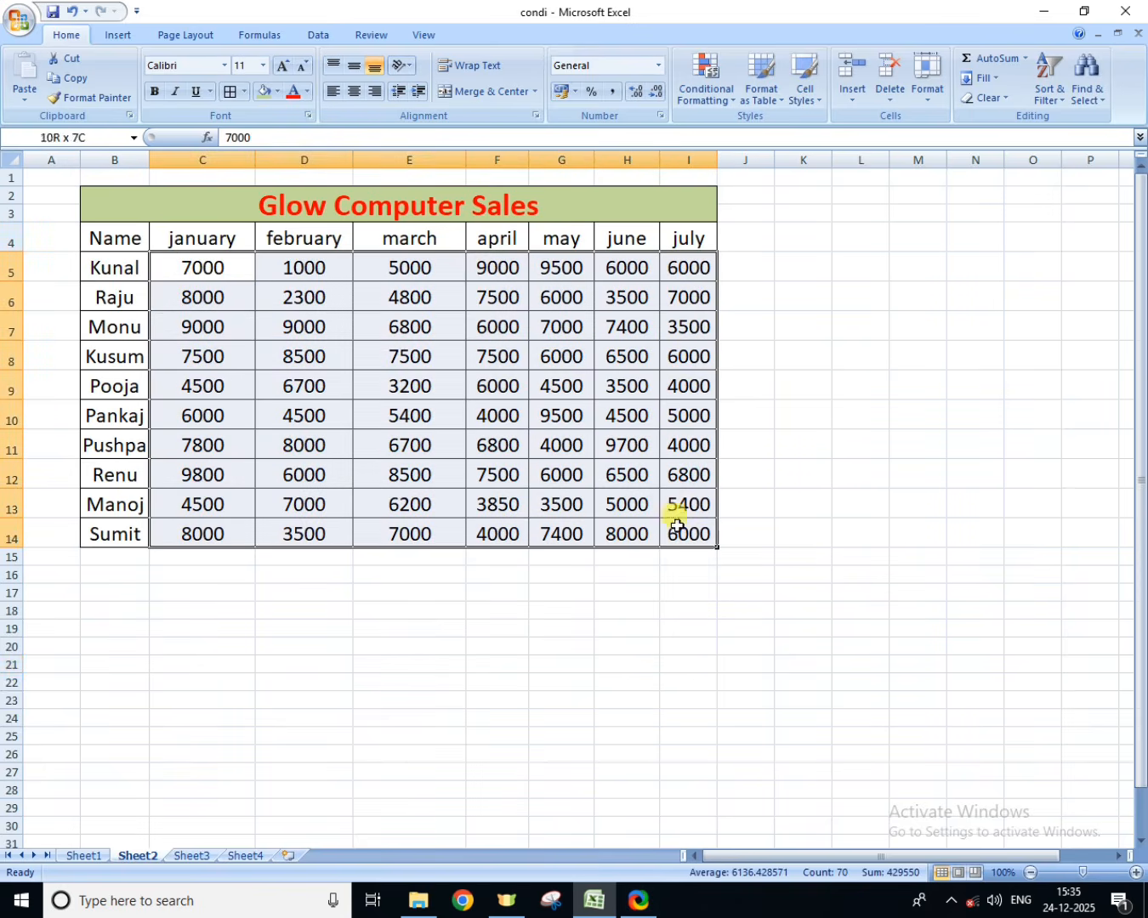
left_click(691, 73)
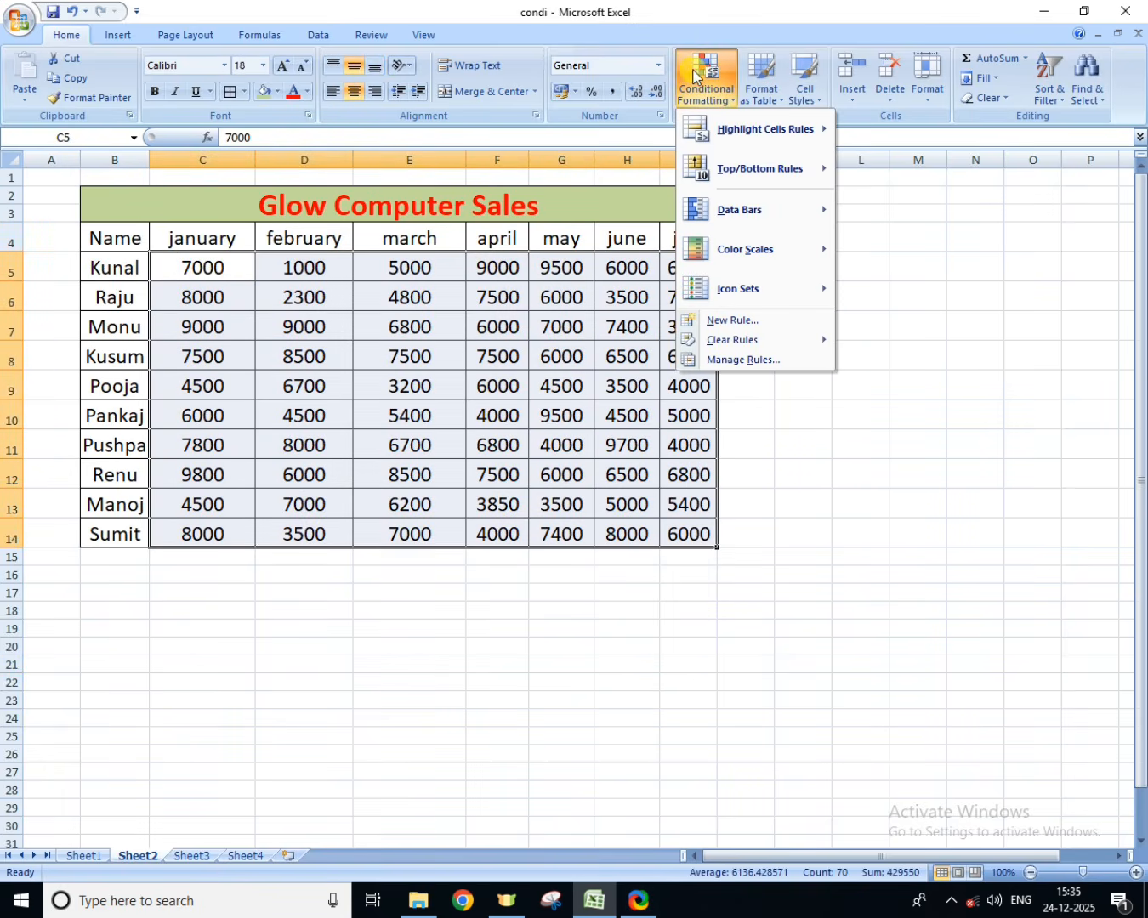
mouse_move(752, 134)
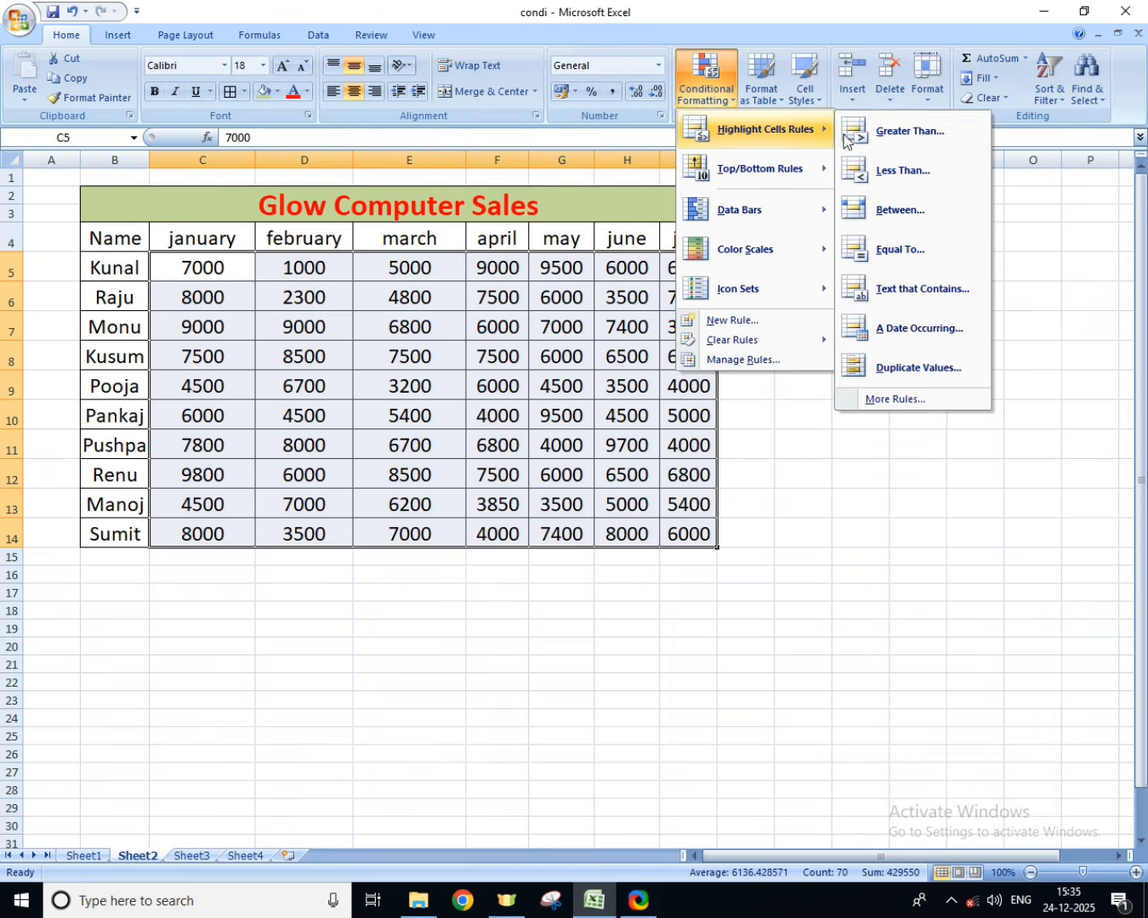
left_click(904, 133)
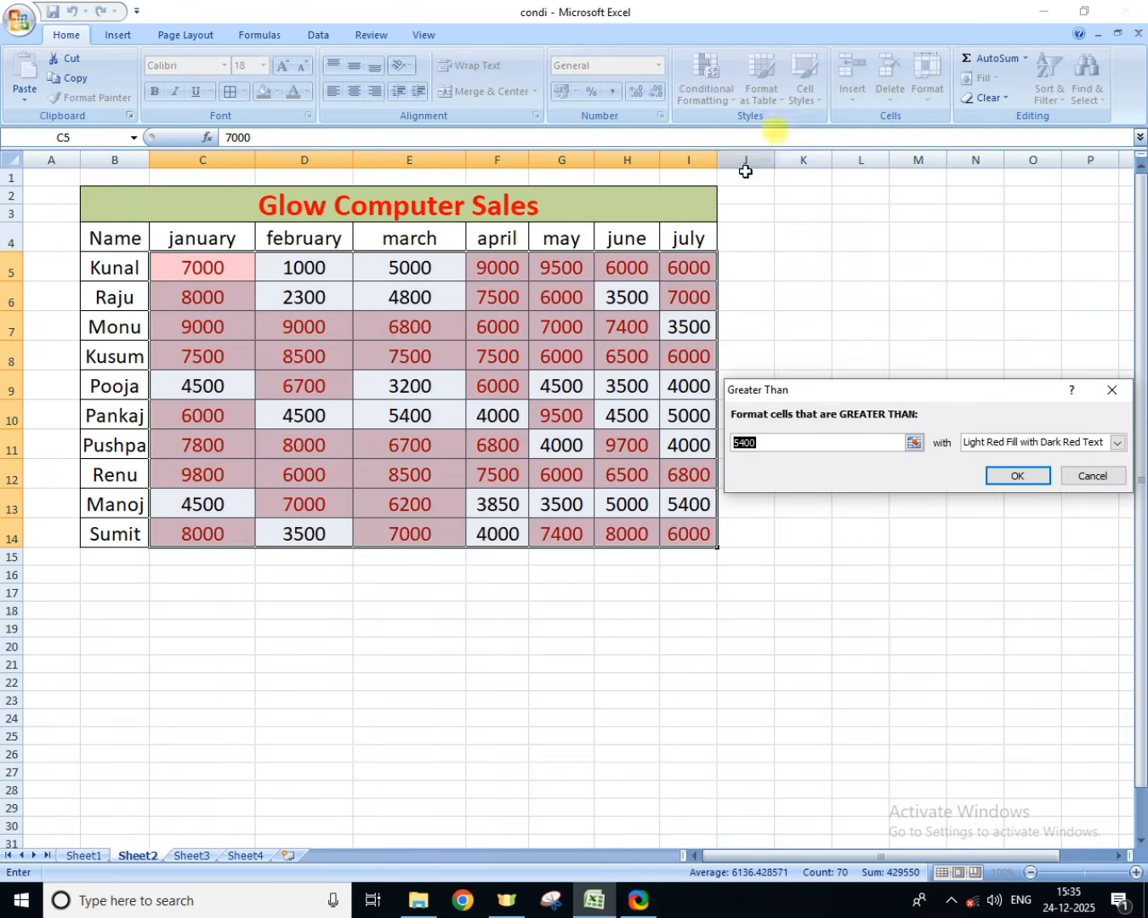
type("8000")
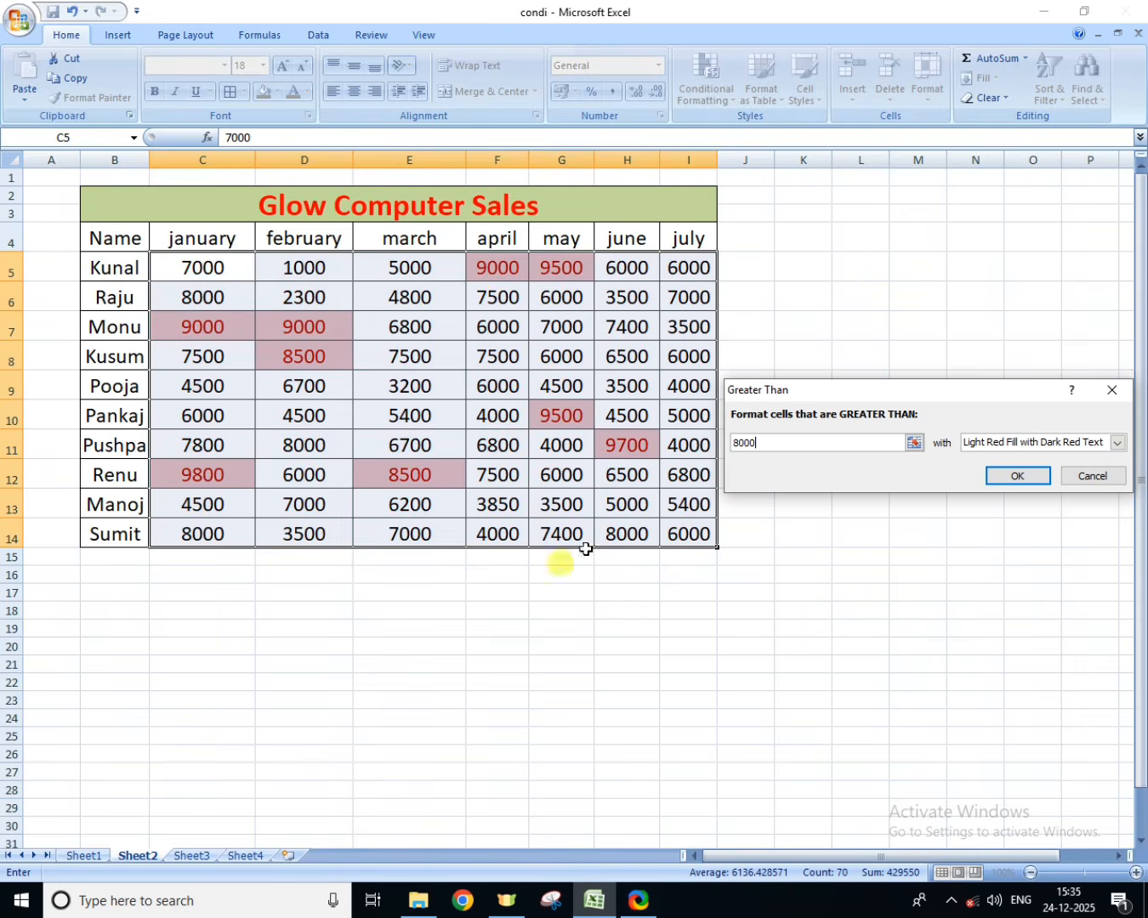
left_click(1092, 478)
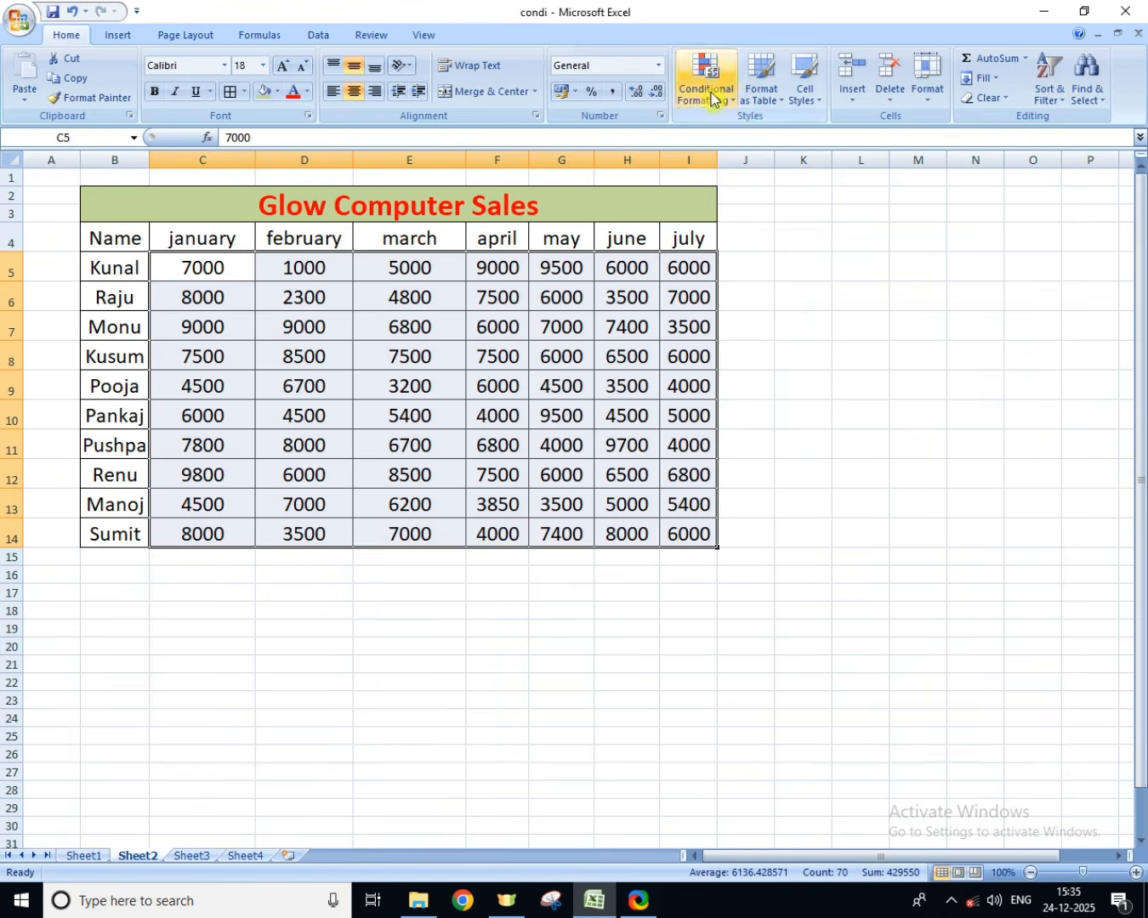
Step: Preview a Between rule from 8000 to 12000 on the Sheet2 sales figures in C5:I14, and cancel it
left_click(704, 85)
mouse_move(761, 129)
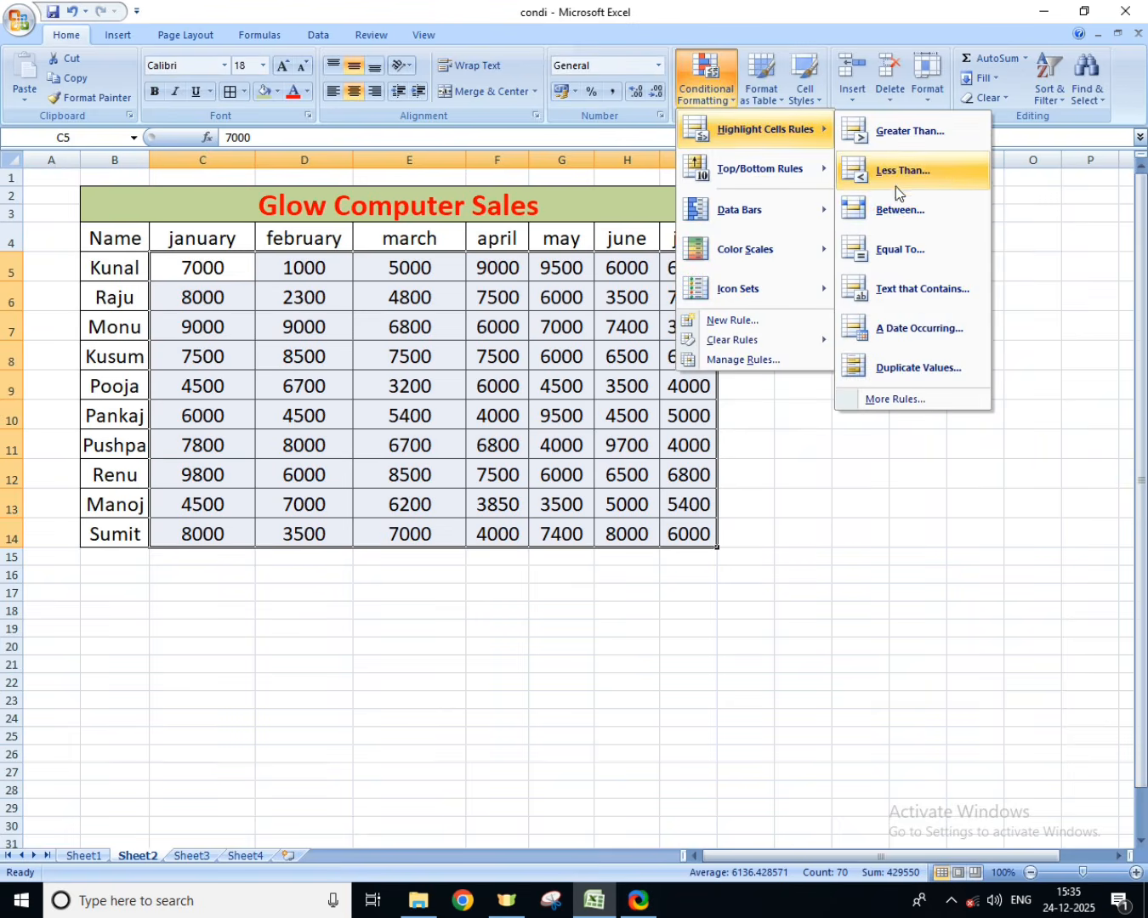
left_click(894, 209)
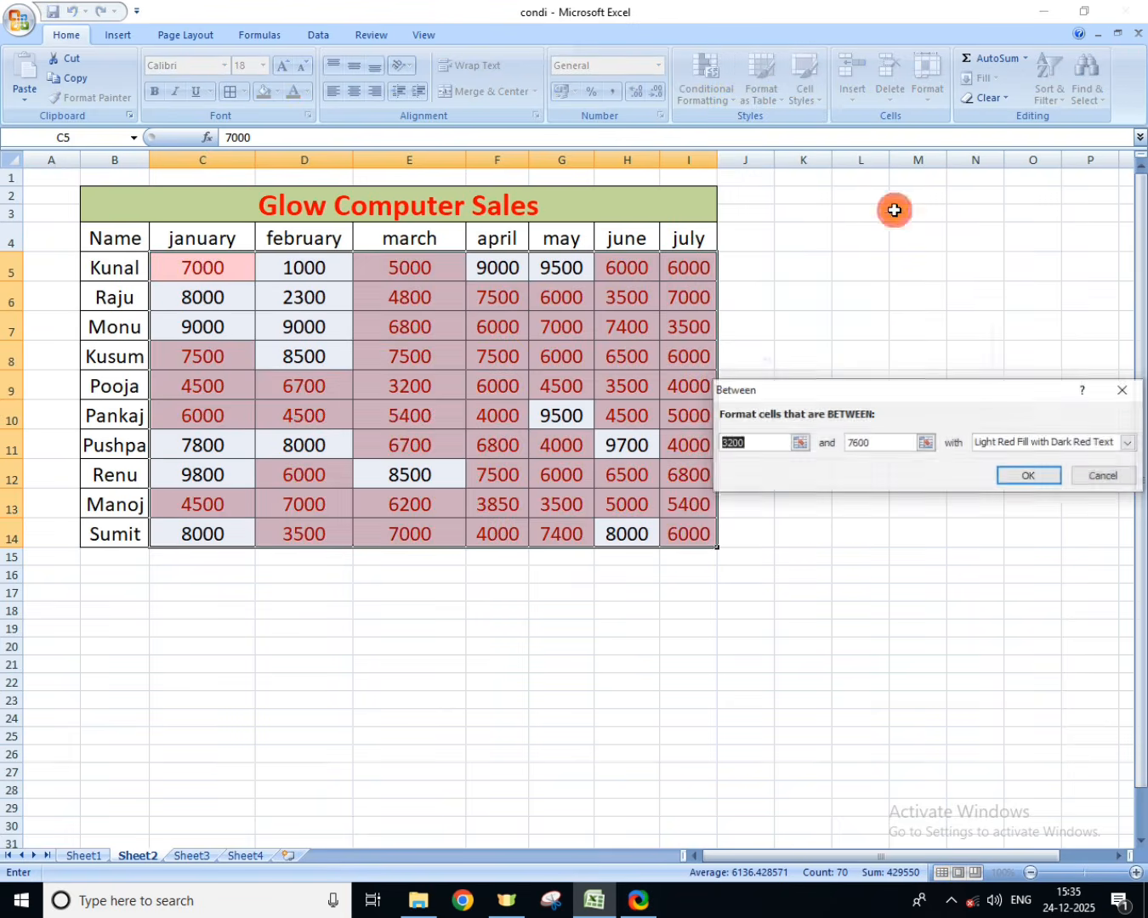
type("8000")
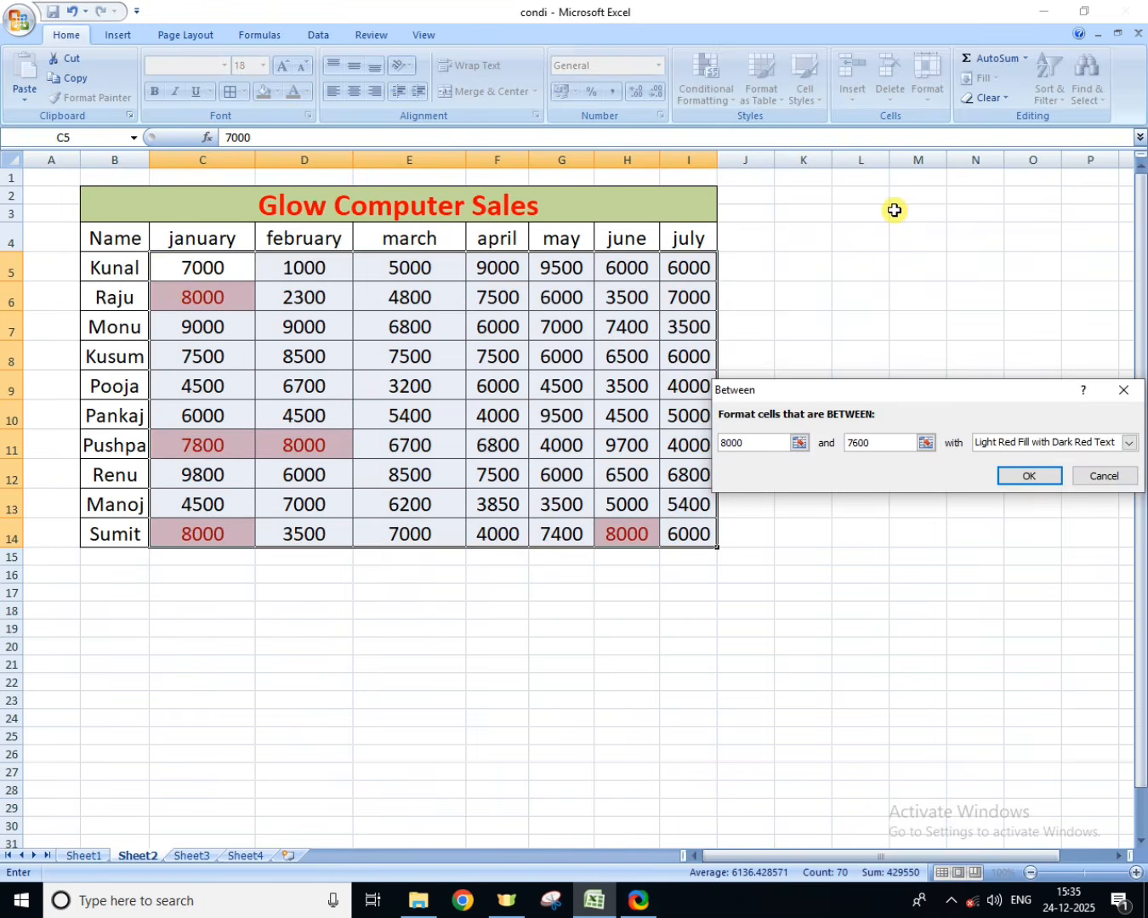
left_click(884, 439)
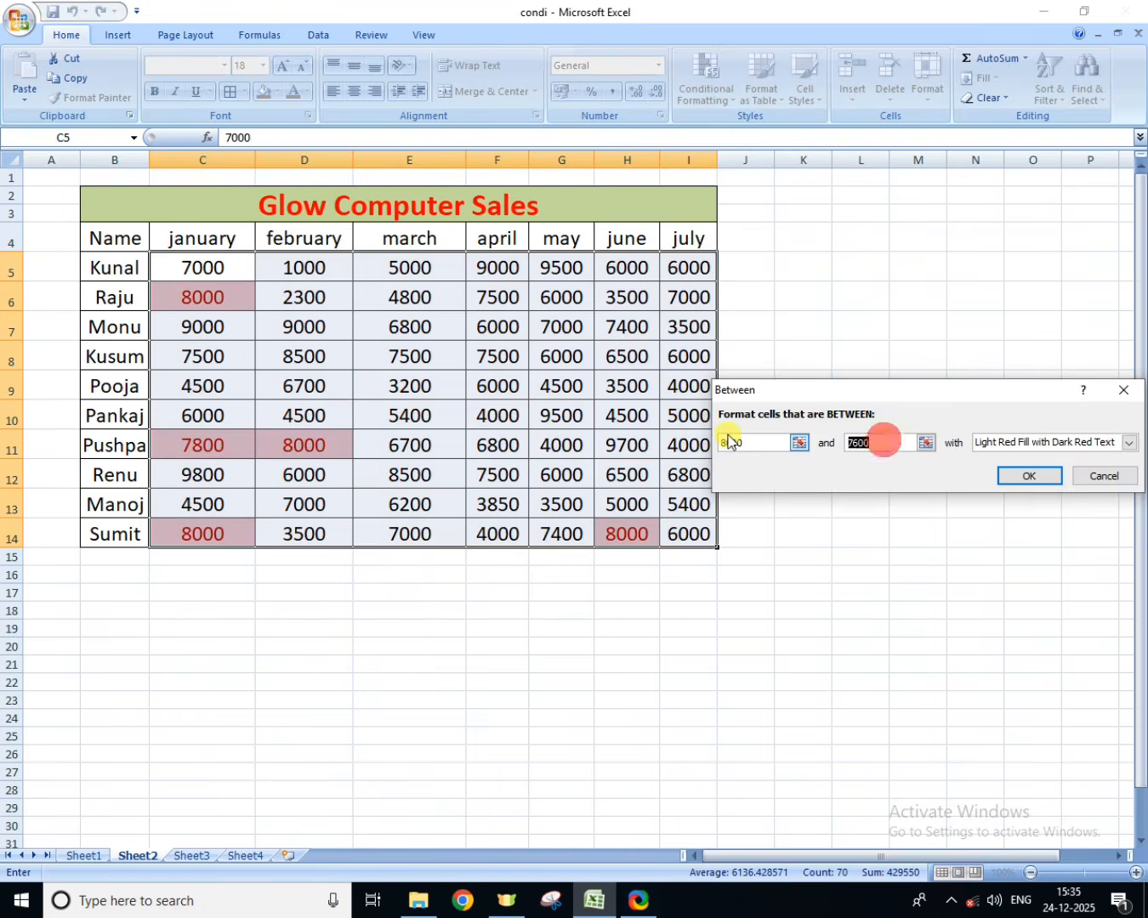
type("1200")
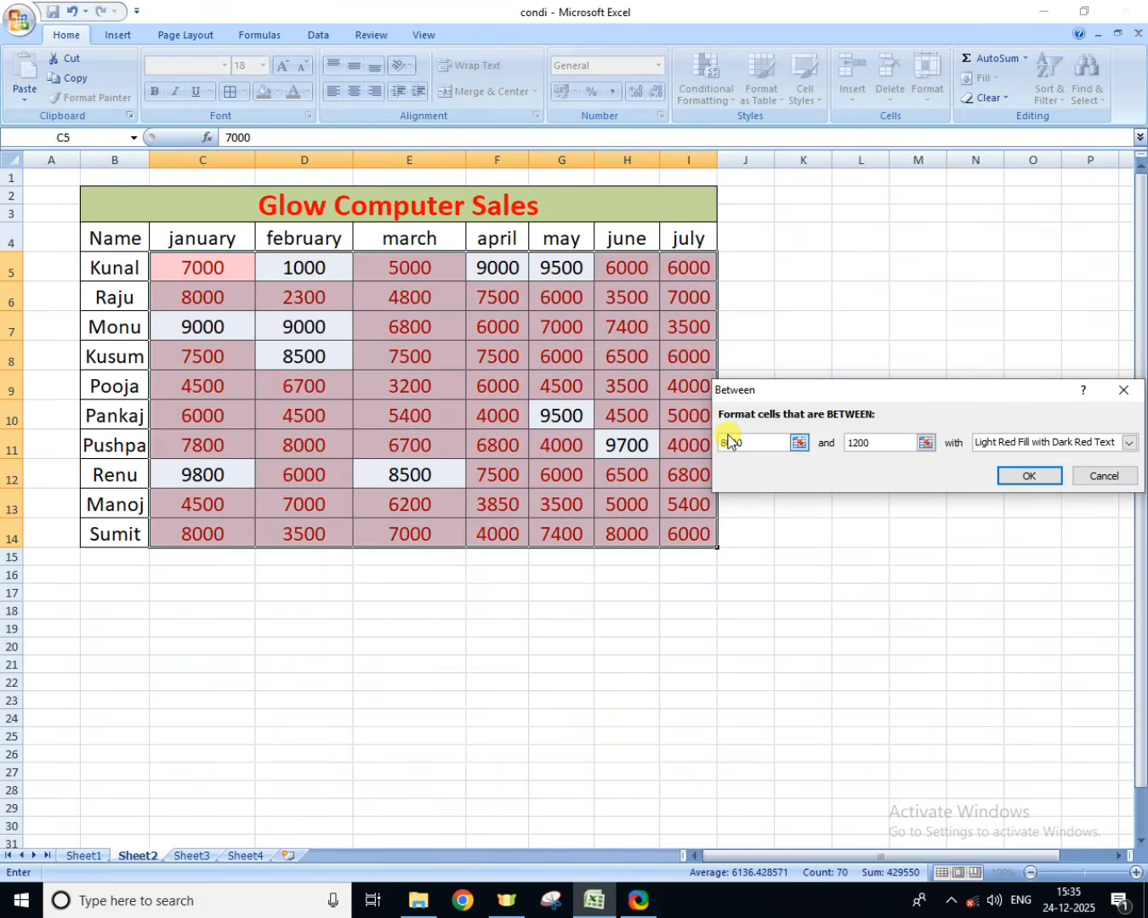
type("0")
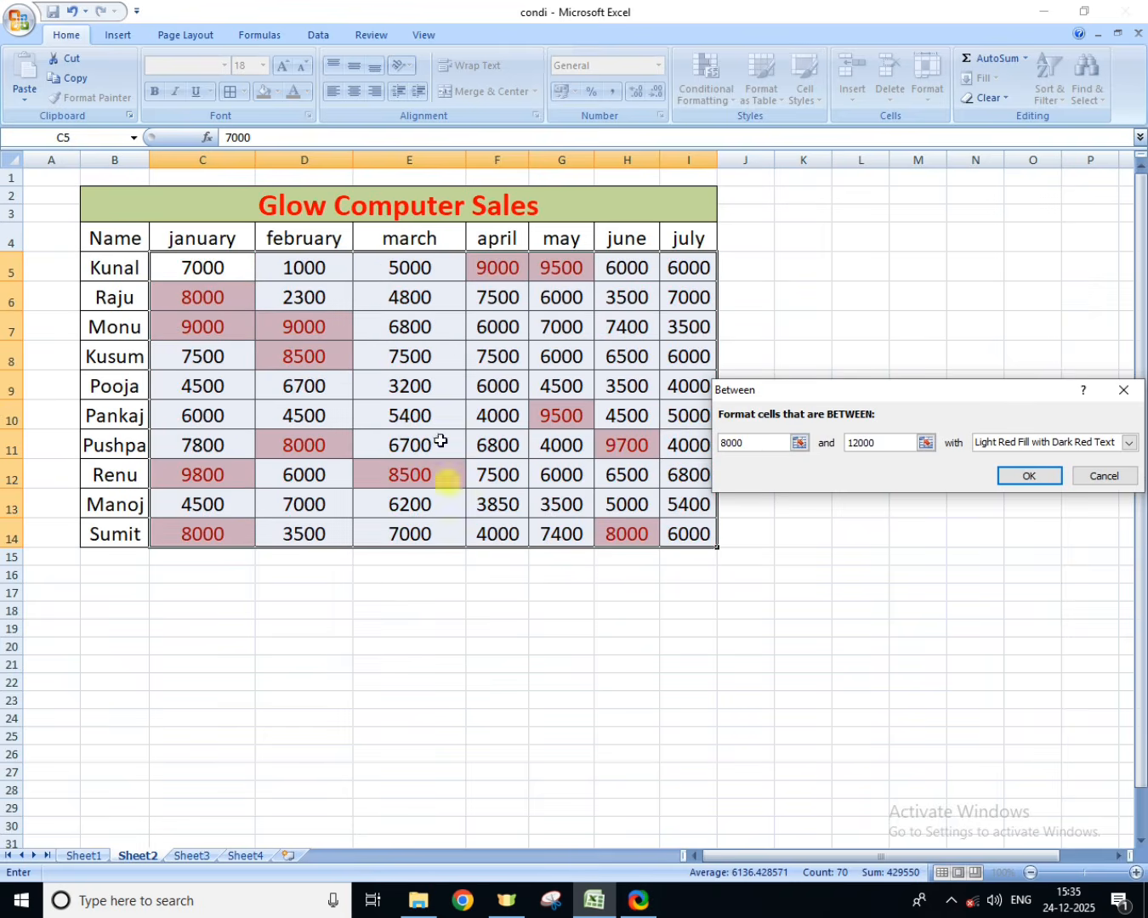
left_click(1098, 477)
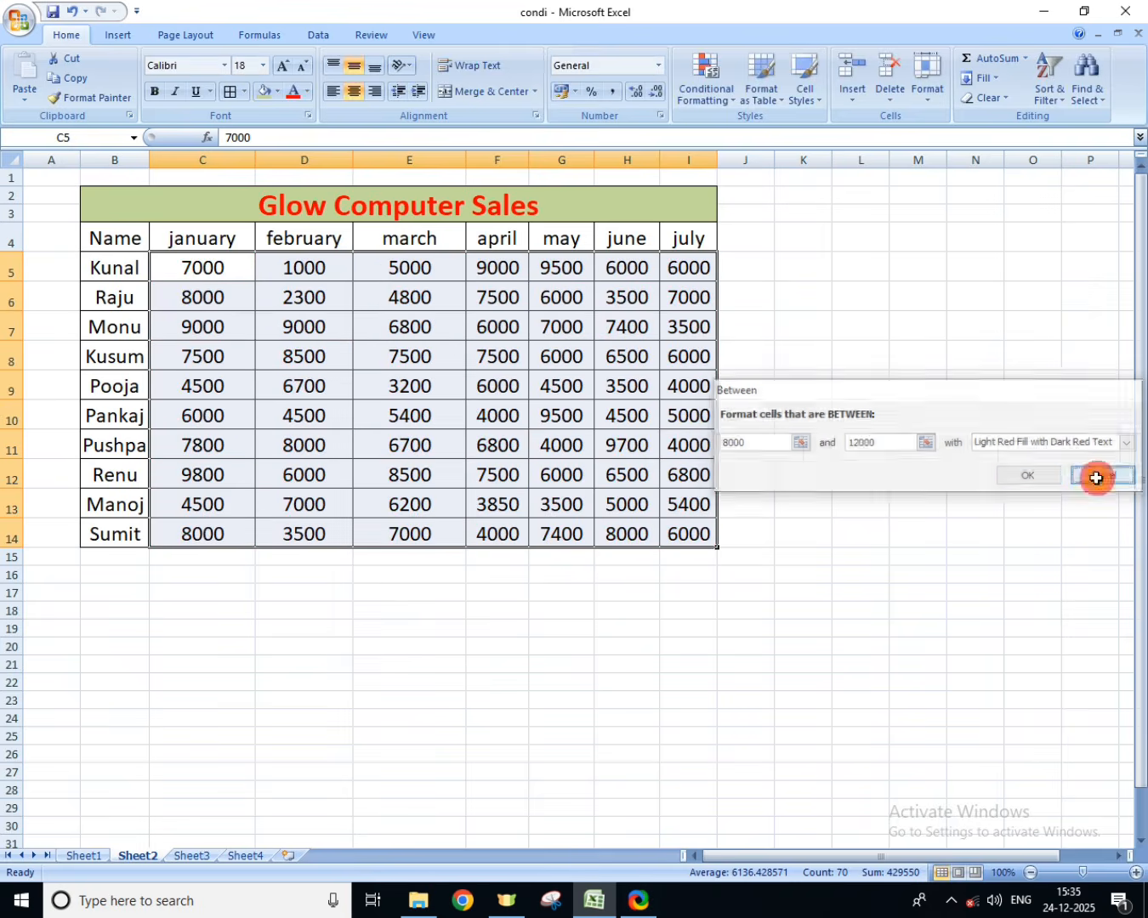
Step: Apply blue data bars to the Sheet2 sales figures in C5:I14, and undo them
left_click(718, 89)
mouse_move(750, 127)
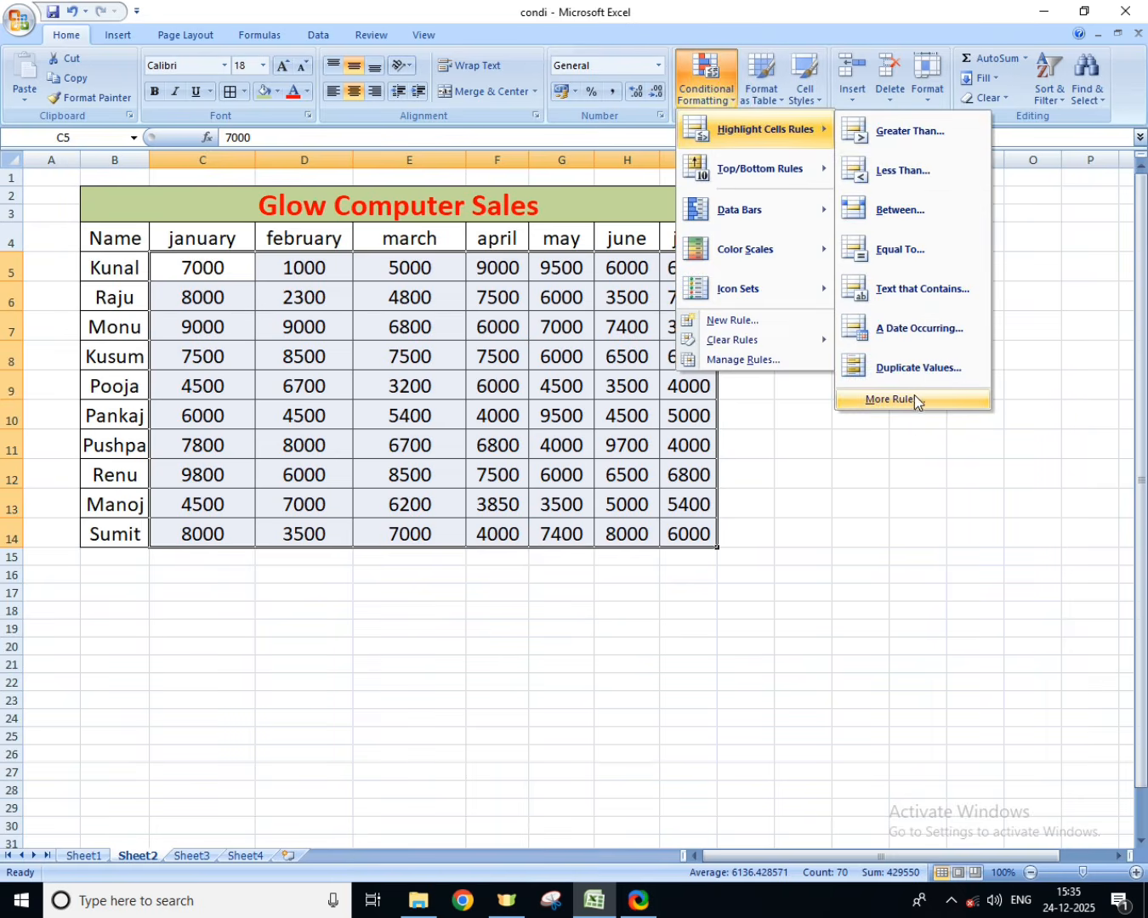
mouse_move(721, 211)
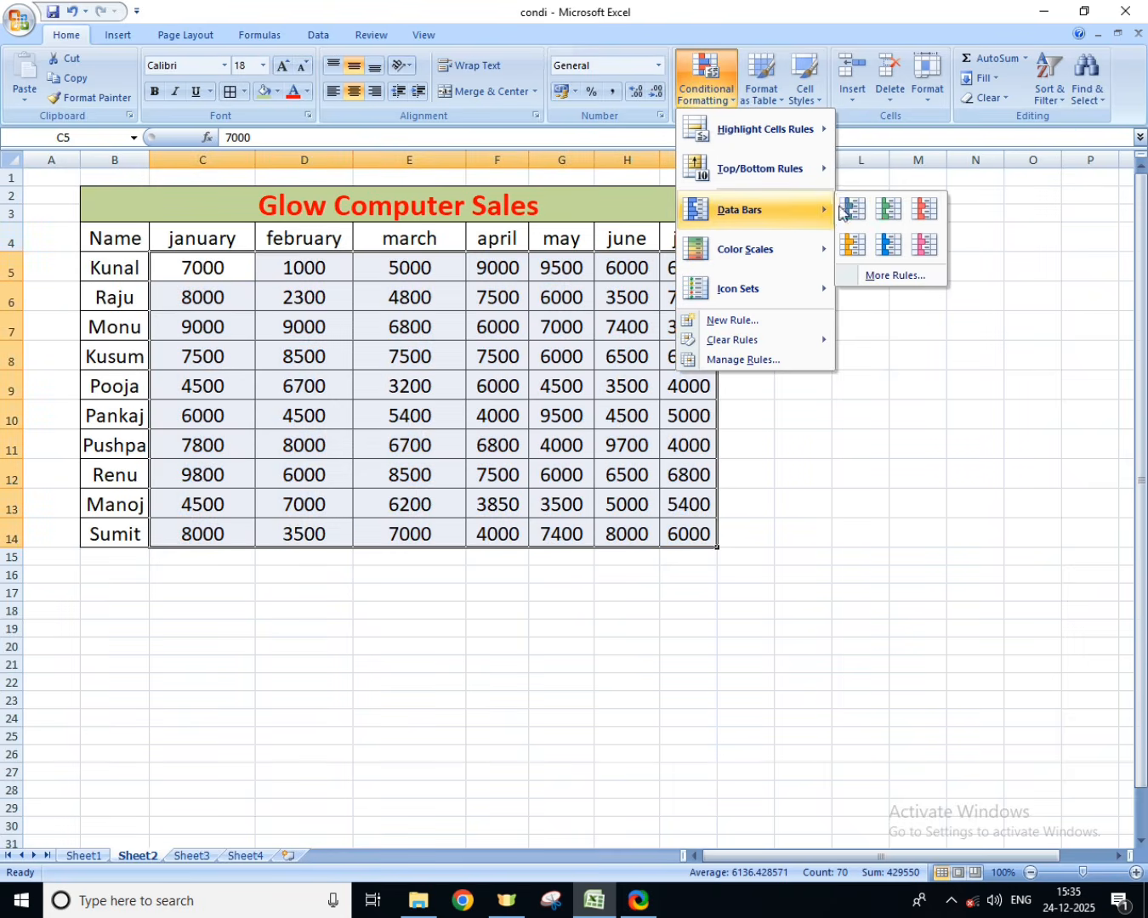
left_click(851, 209)
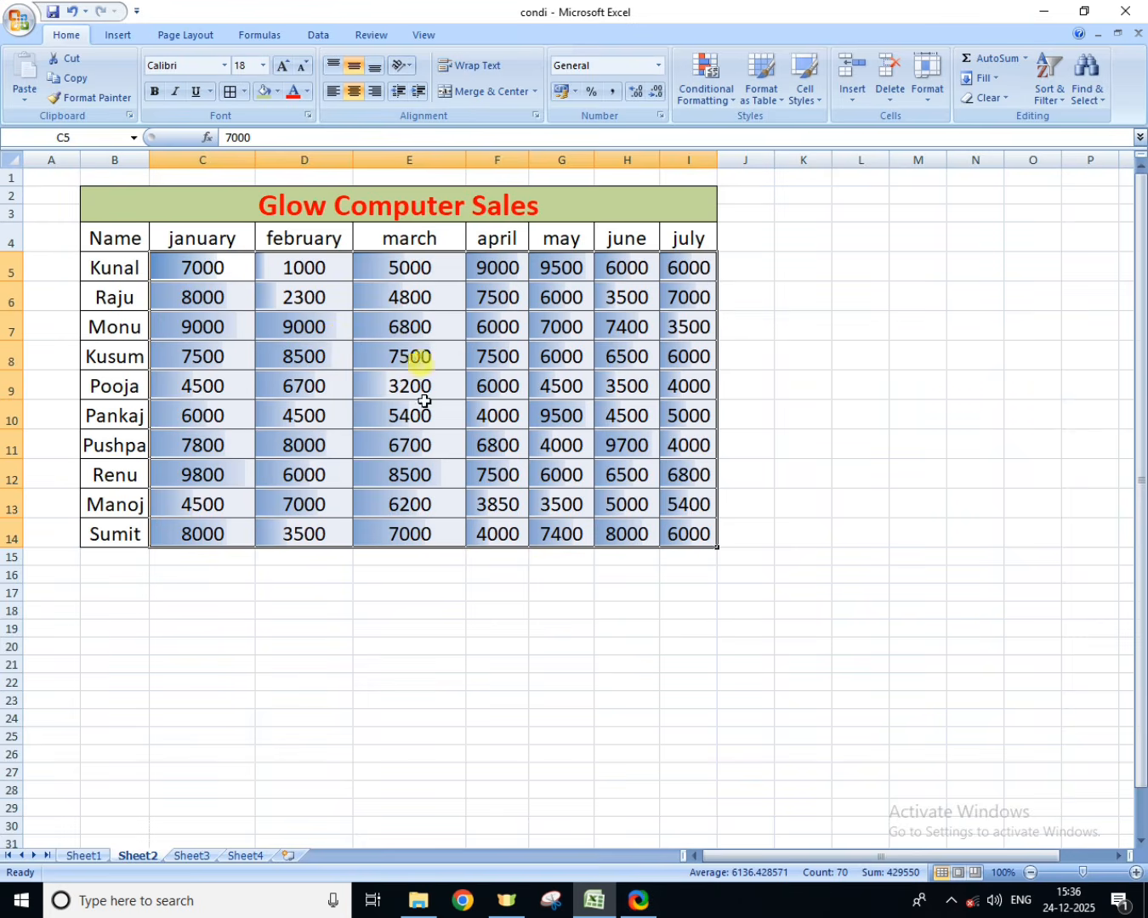
left_click(74, 12)
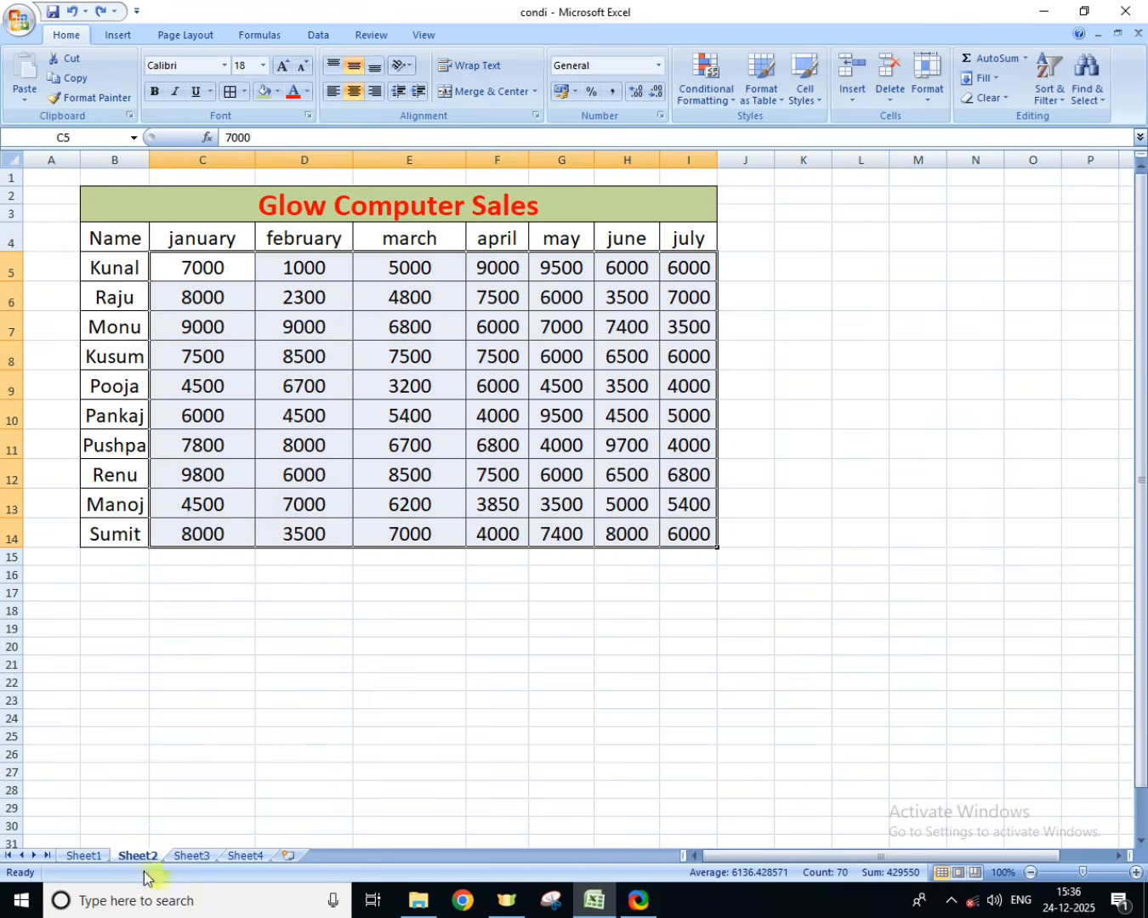
Step: Apply the Orange Data Bar format to the SST marks in H5:H14 on Sheet1
left_click(85, 856)
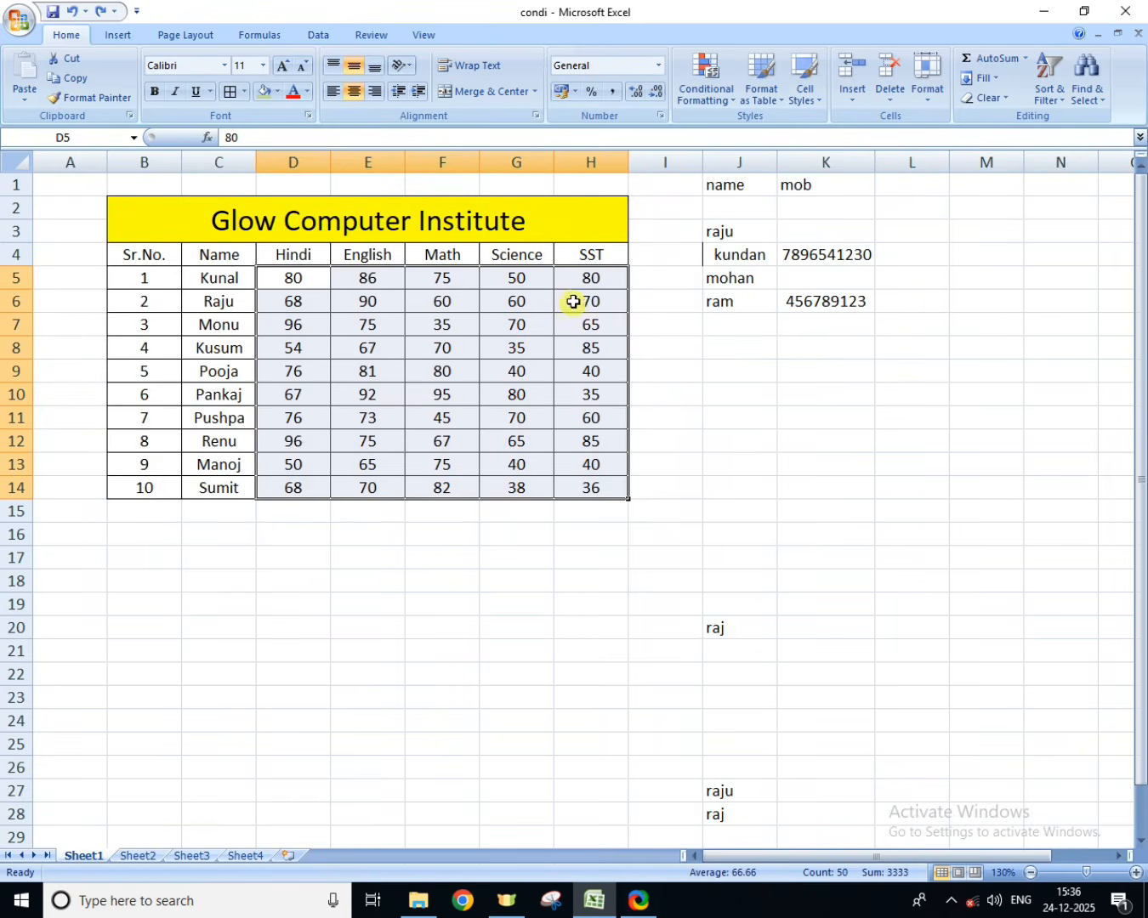
left_click_drag(581, 281, 580, 489)
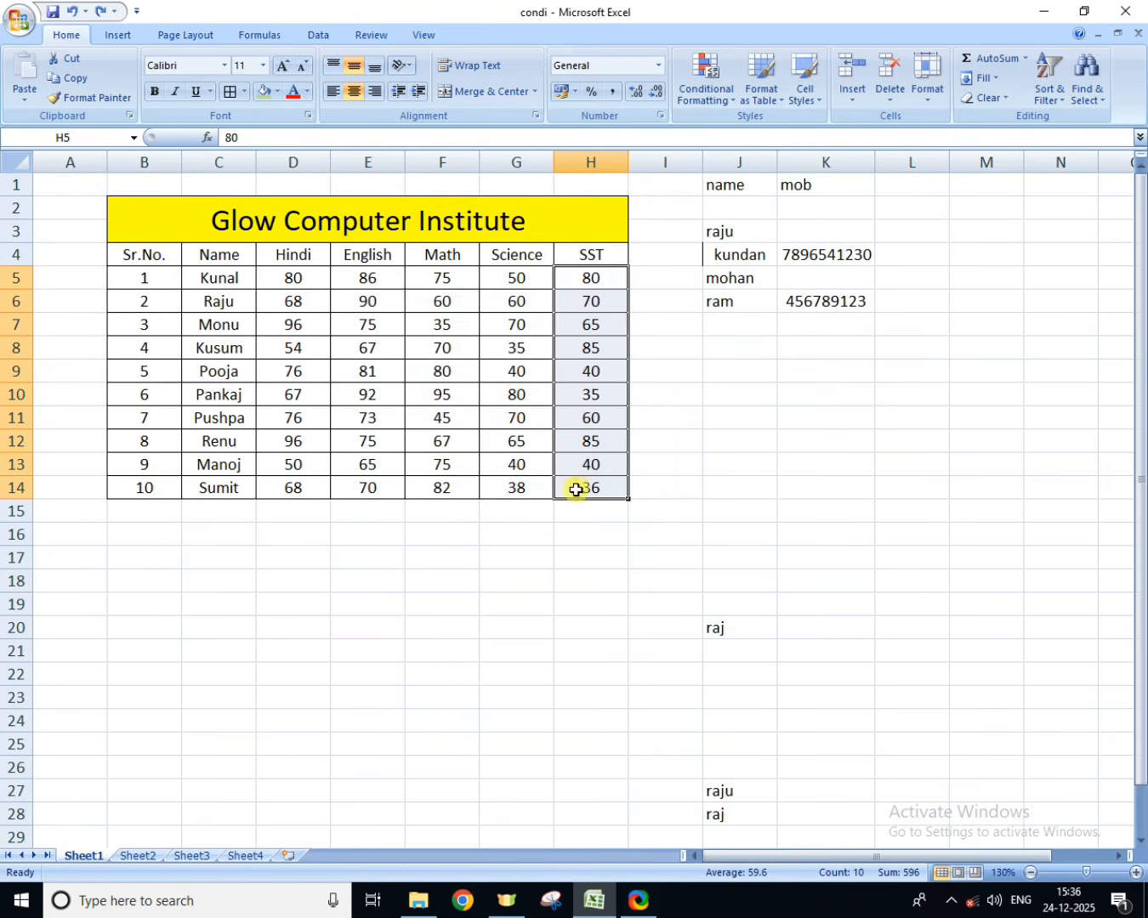
left_click(685, 109)
mouse_move(701, 168)
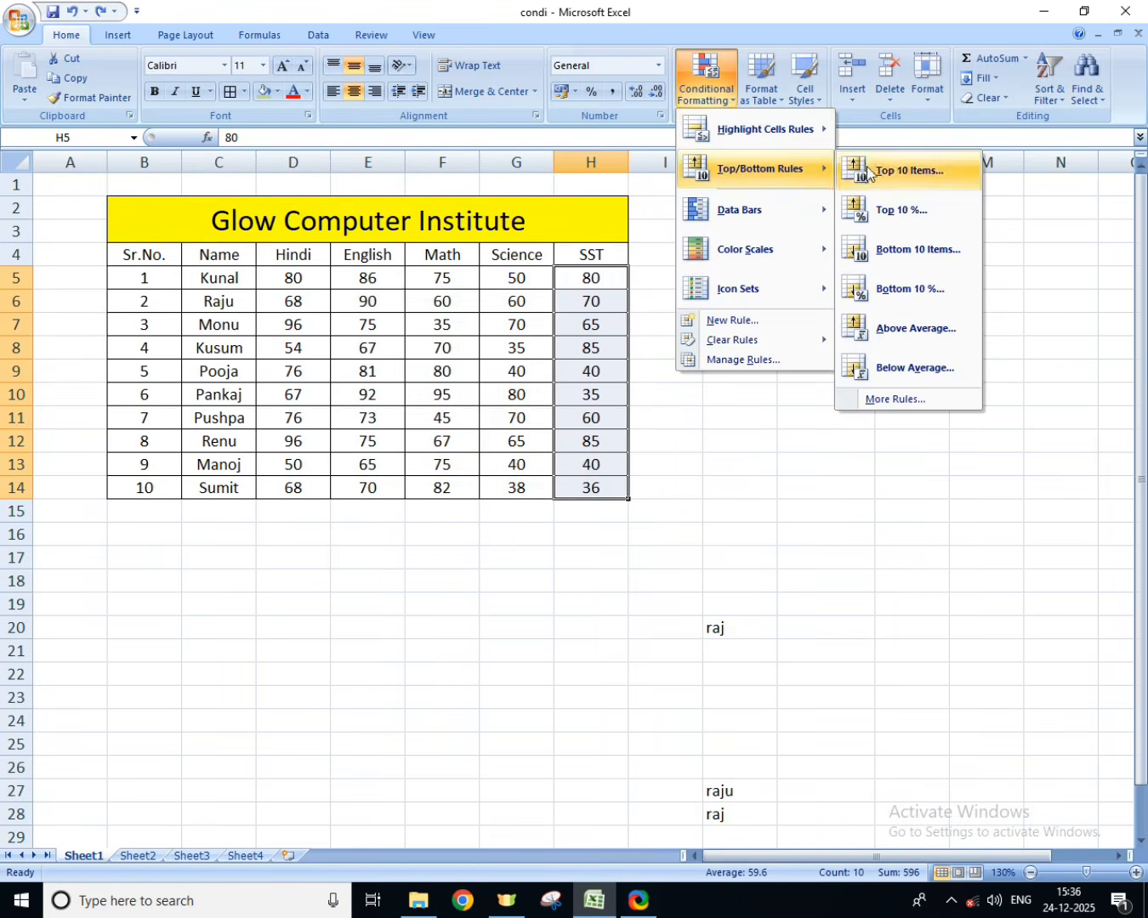
mouse_move(747, 253)
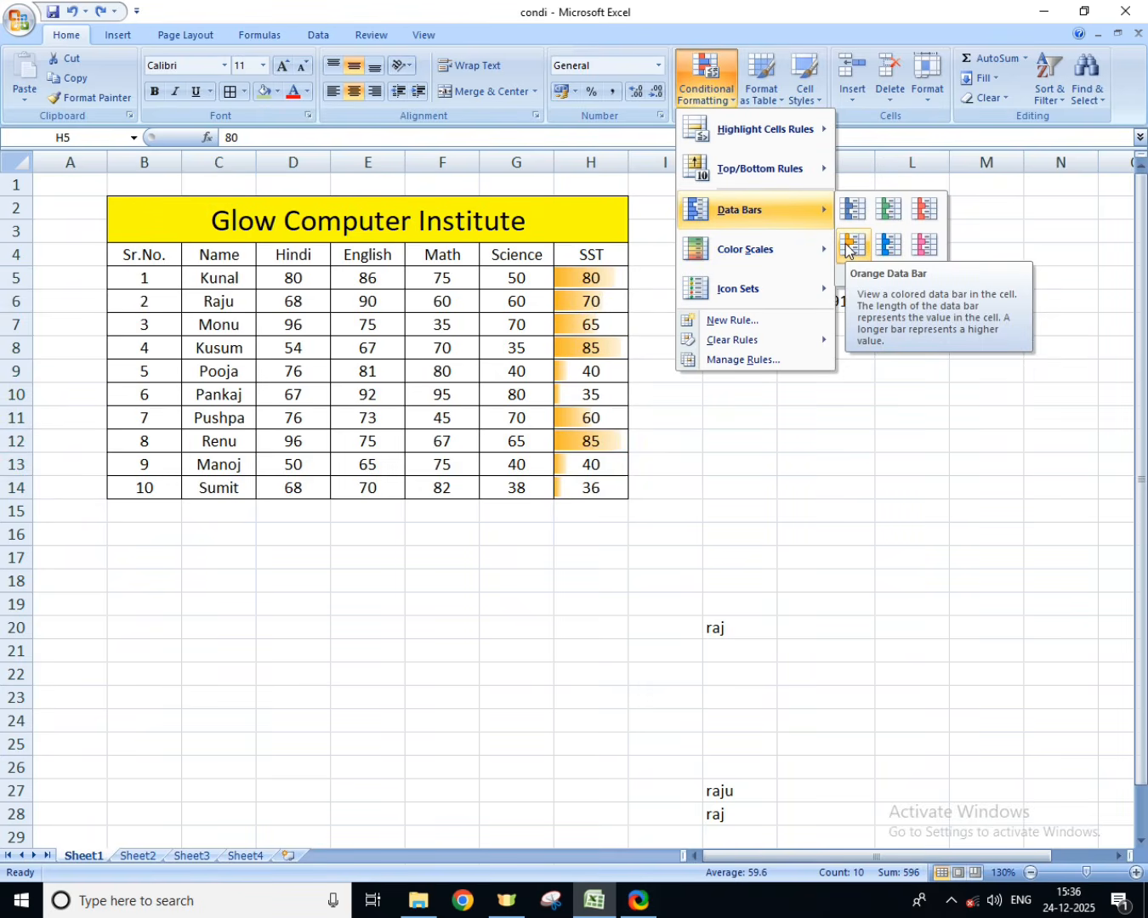
left_click(852, 245)
Step: Clear the conditional formatting rules from the selected SST marks only
left_click(704, 89)
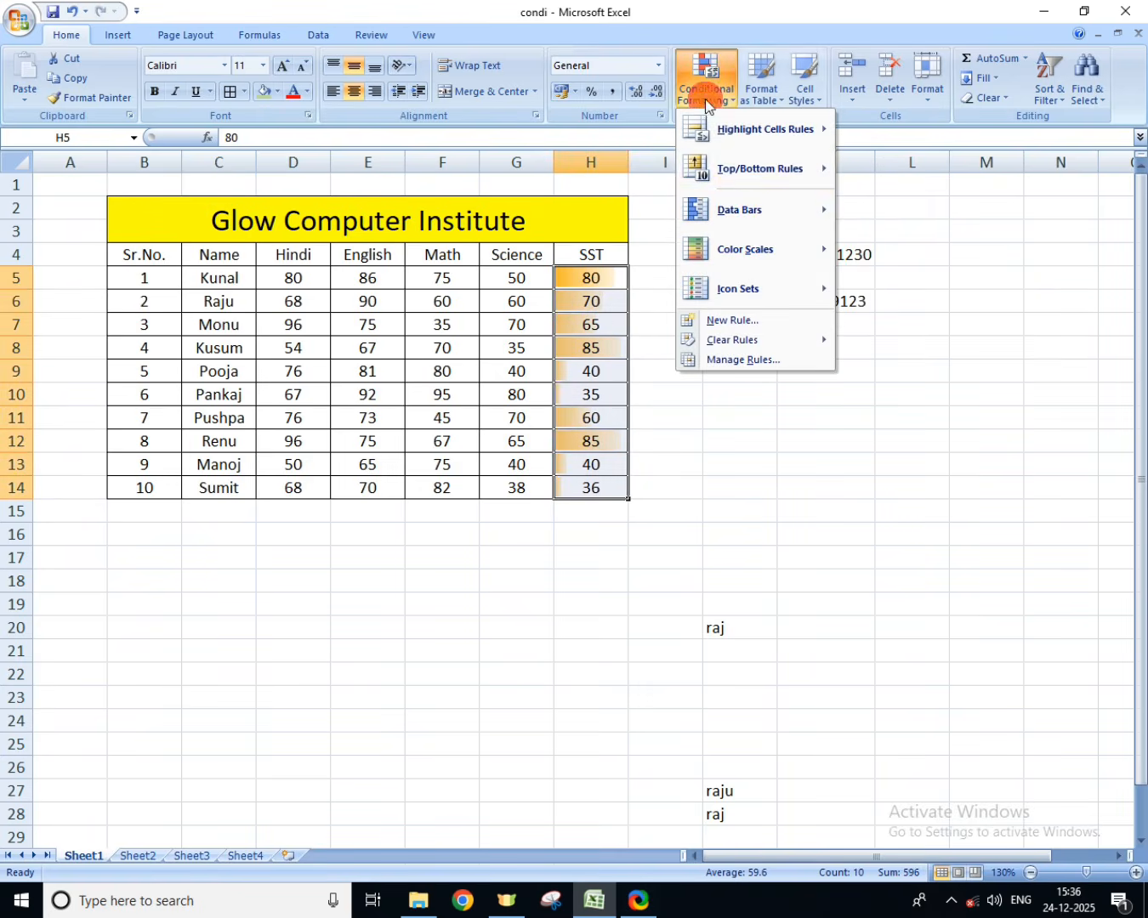
mouse_move(736, 339)
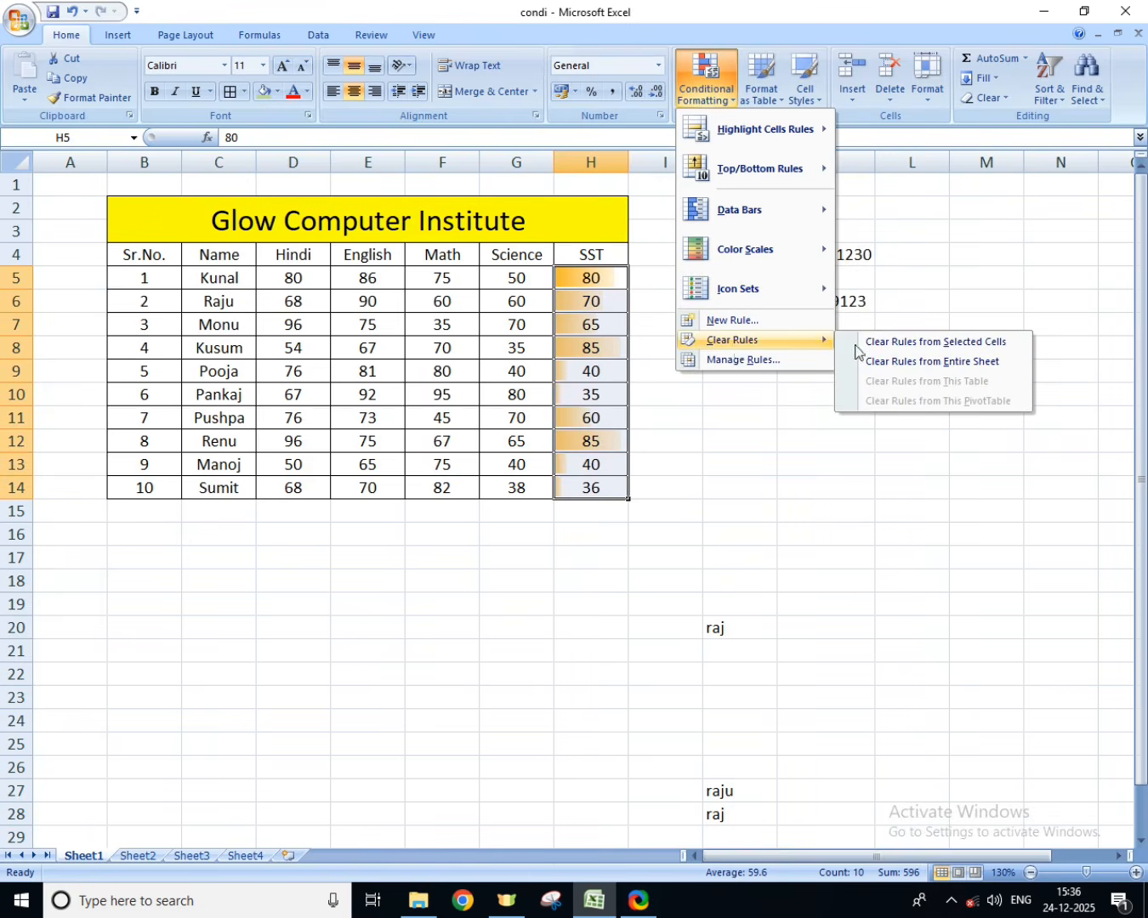
left_click(939, 344)
Step: Apply a red-yellow-green color scale, with red for the highest values, to the marks range D5:H15
left_click(699, 101)
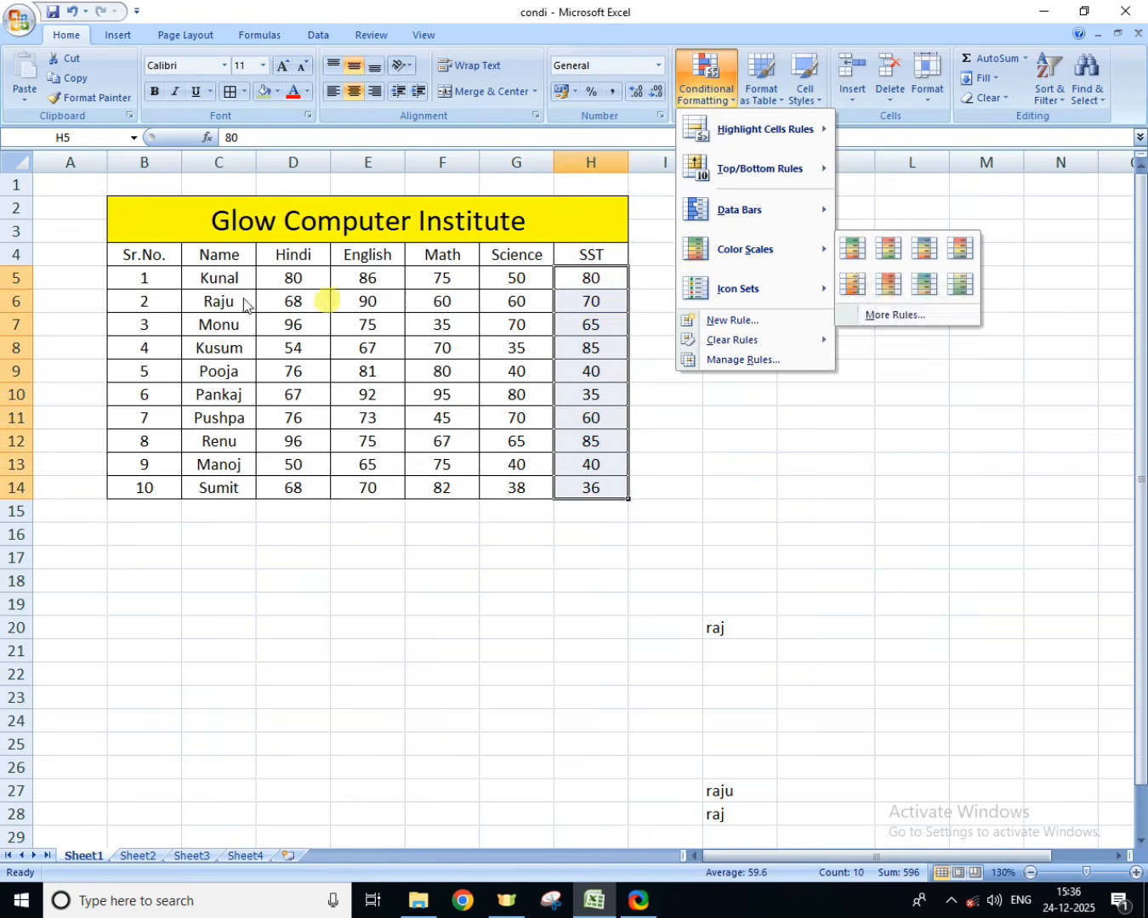
left_click(303, 278)
left_click_drag(297, 278, 619, 501)
left_click(721, 85)
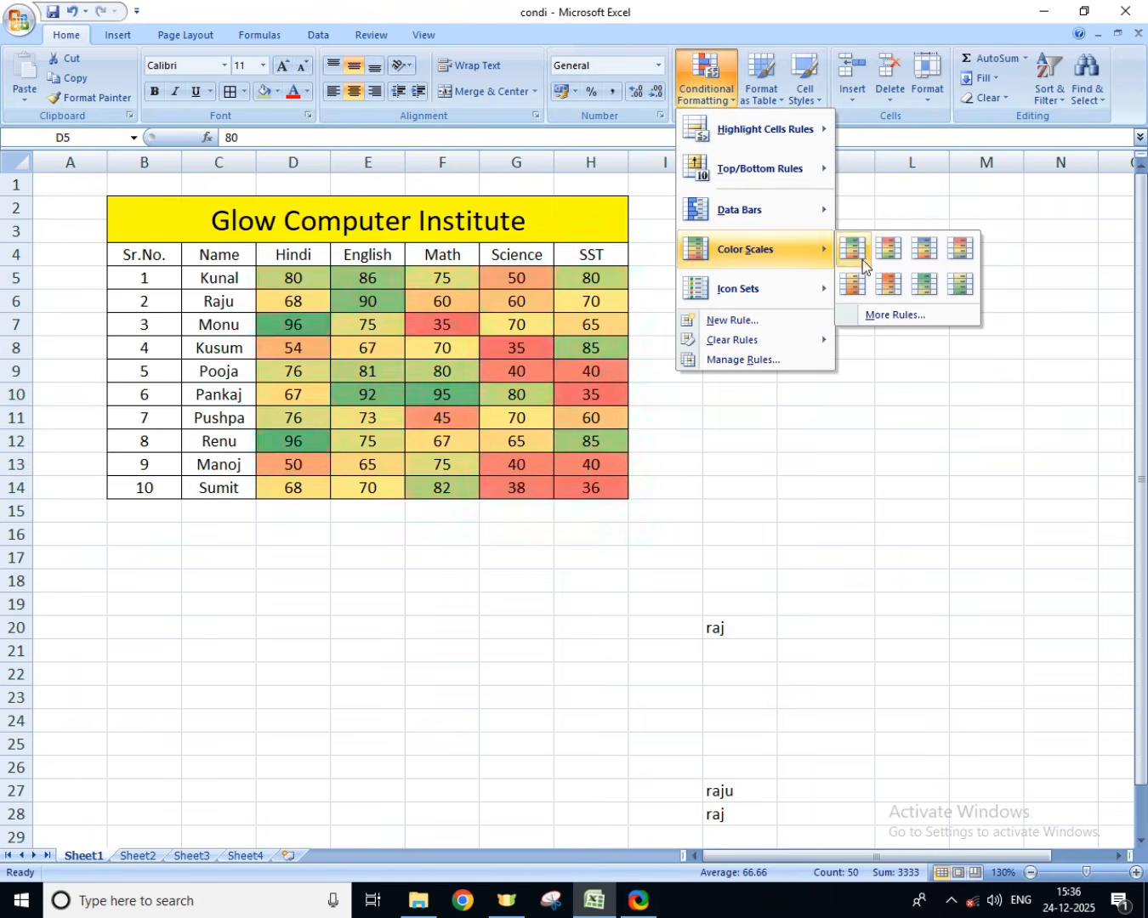
left_click(881, 255)
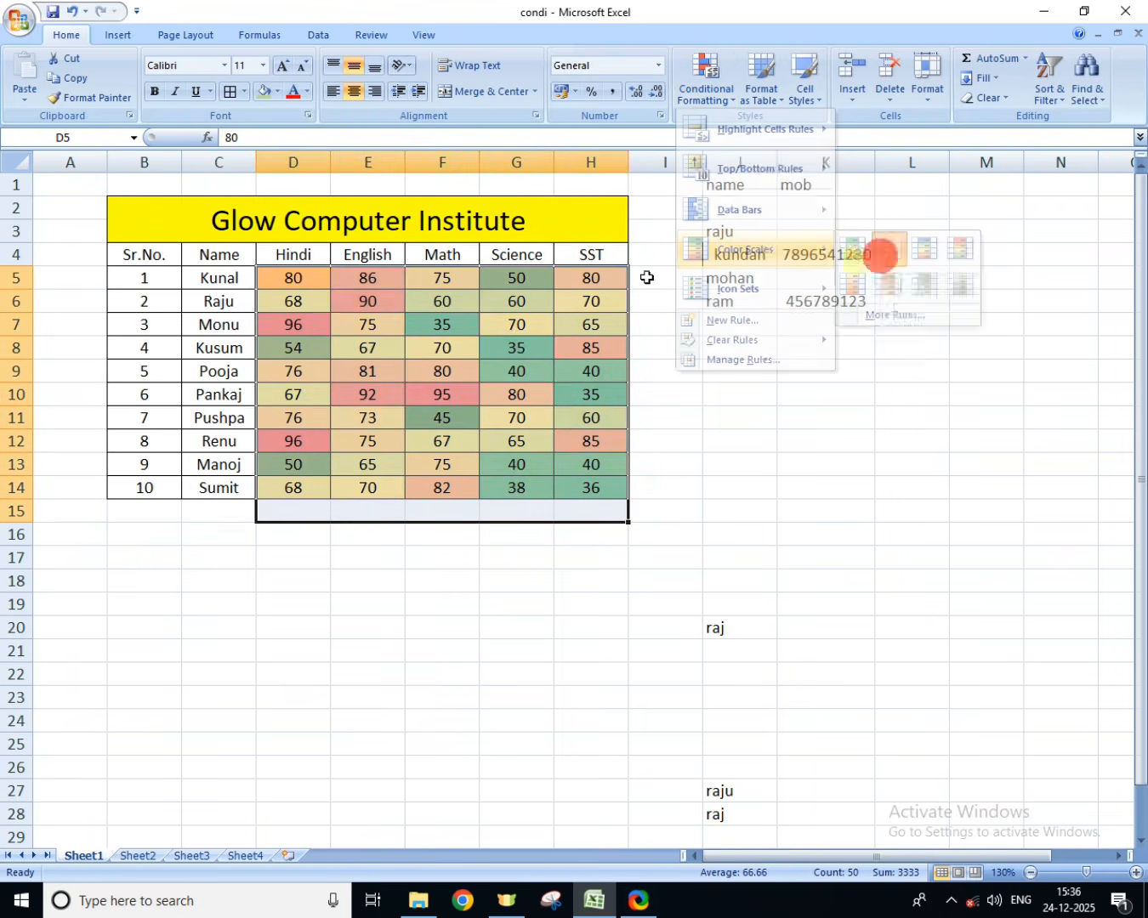
left_click(487, 278)
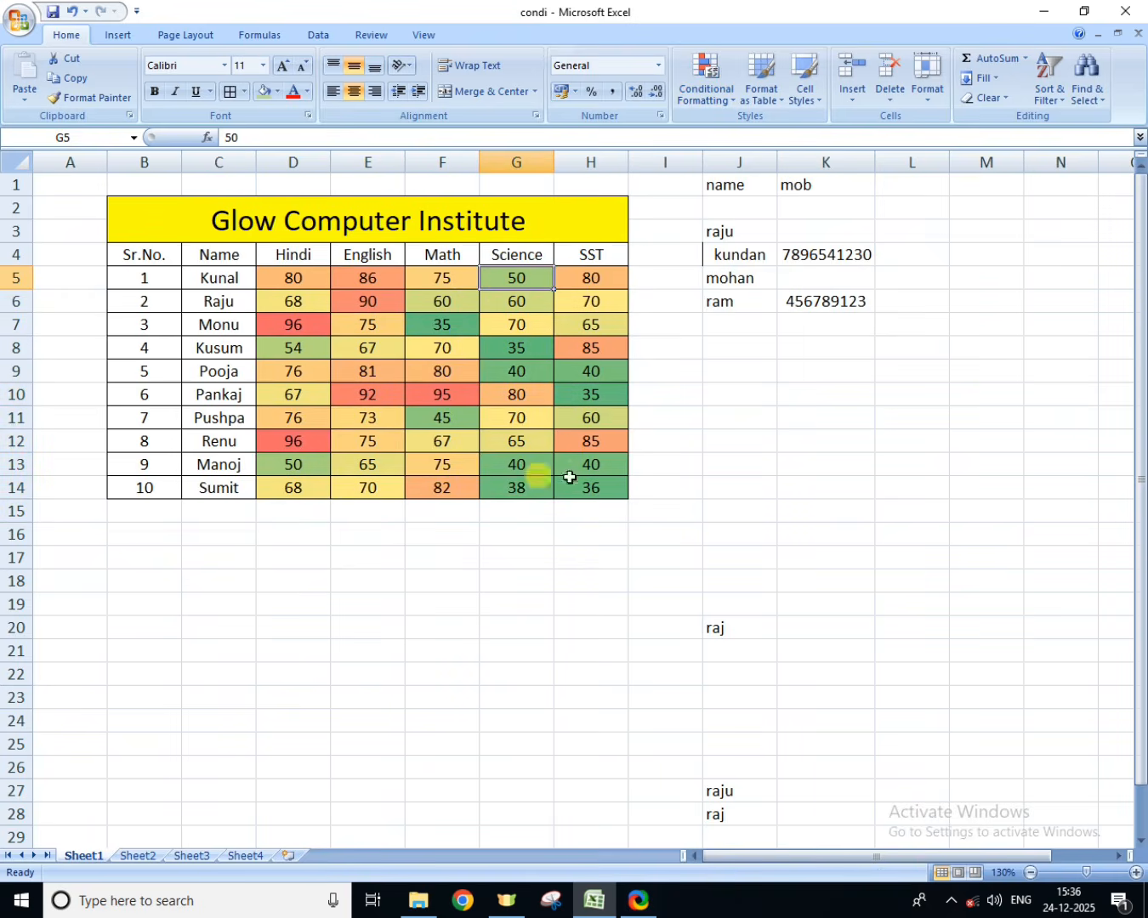
Step: Enter the sample values 50, 60, 40, 60 and 50 in cells D21 to D25
left_click(301, 652)
type("5")
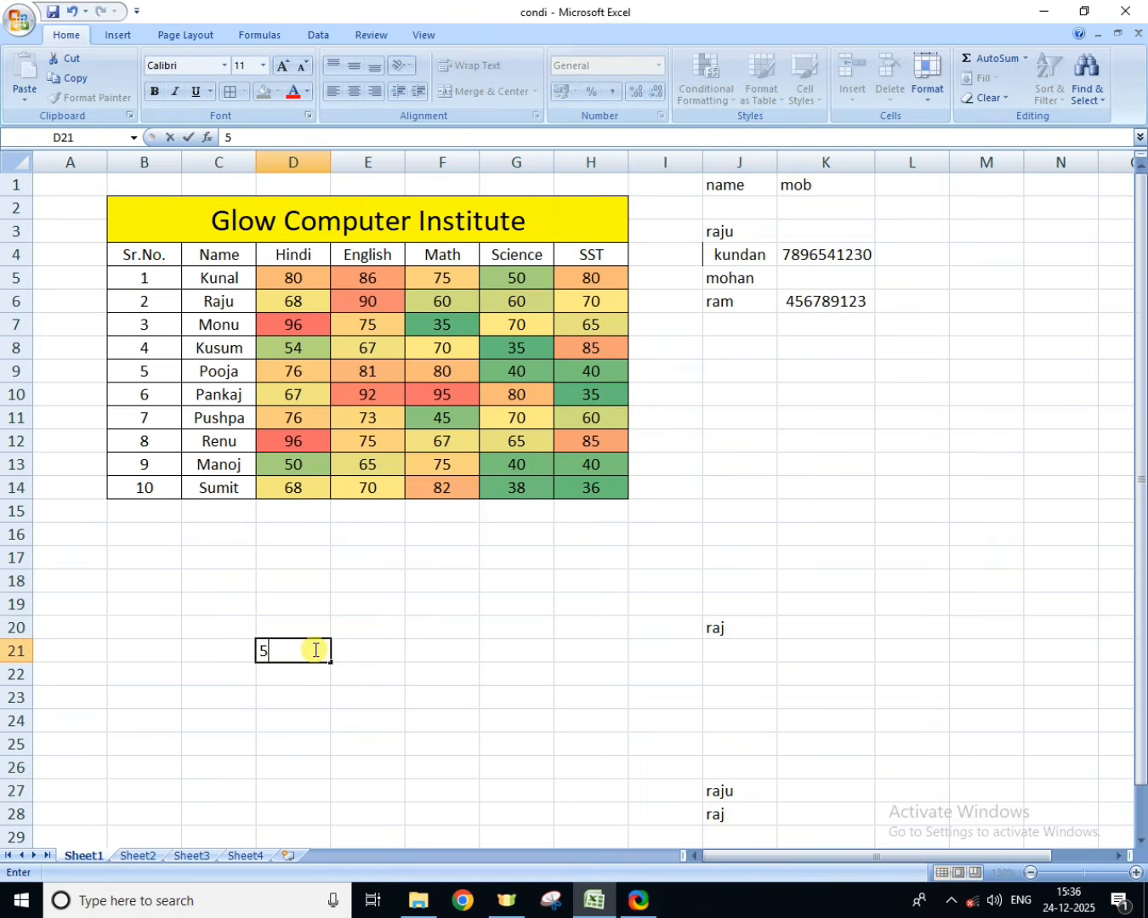
type("0")
key("Return")
type("60")
key("Return")
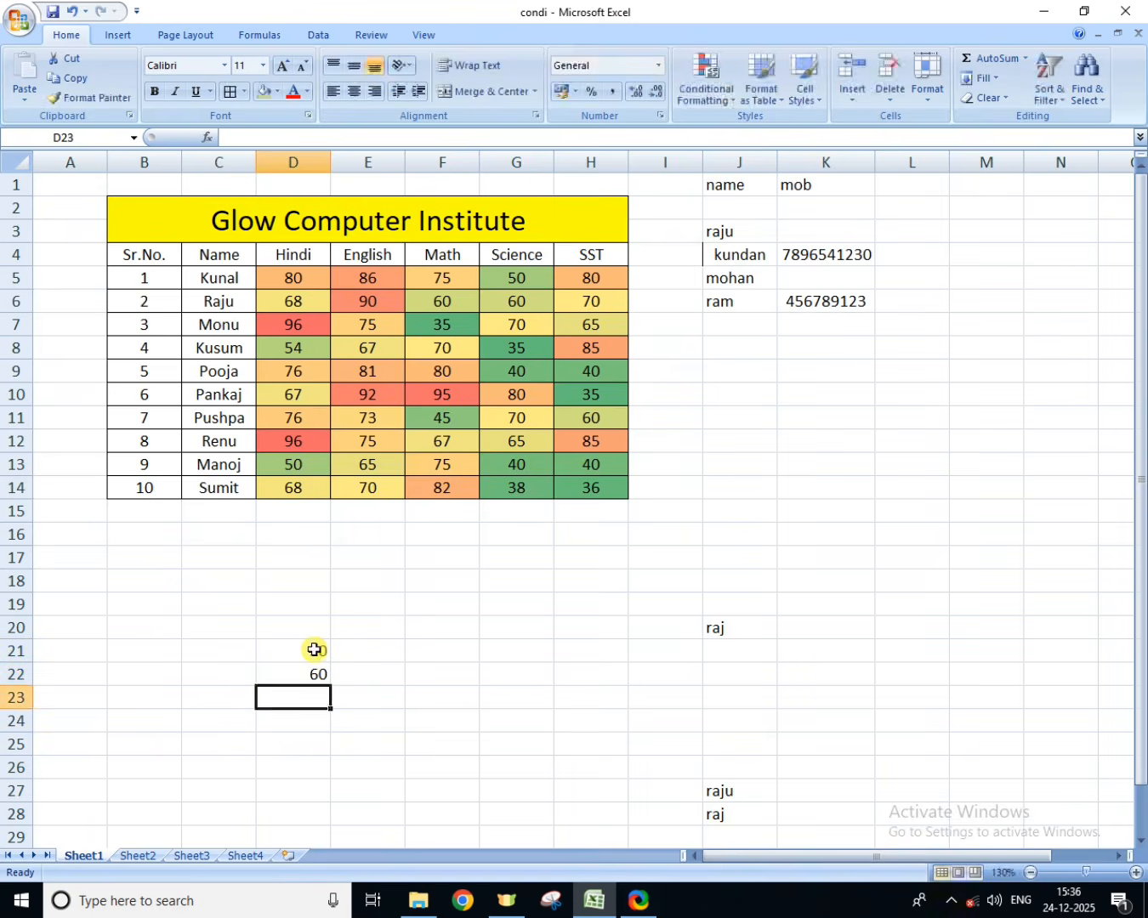
type("40")
key("Return")
type("60")
key("Return")
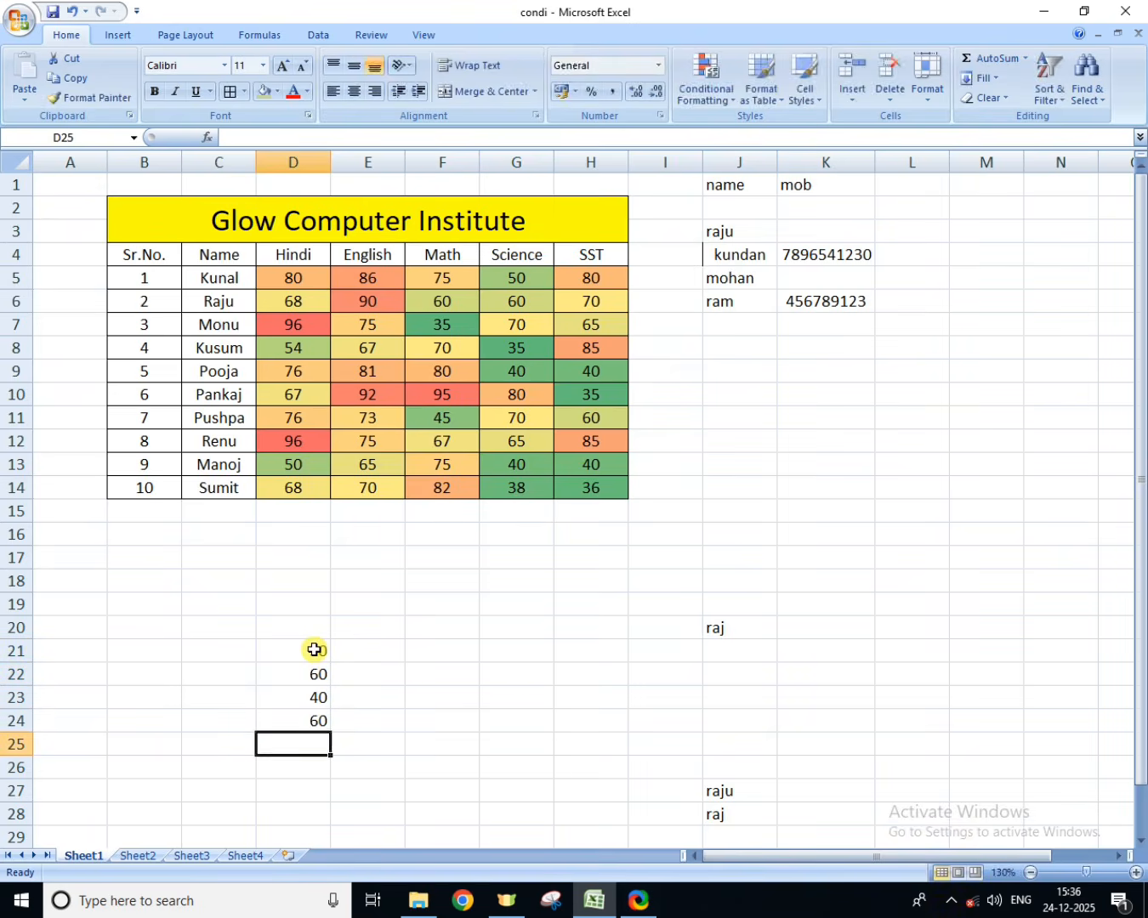
type("50")
key("Return")
Step: Enter the sample values 40, 50, 60, 70 and 40 in cells E21 to E25
left_click(349, 649)
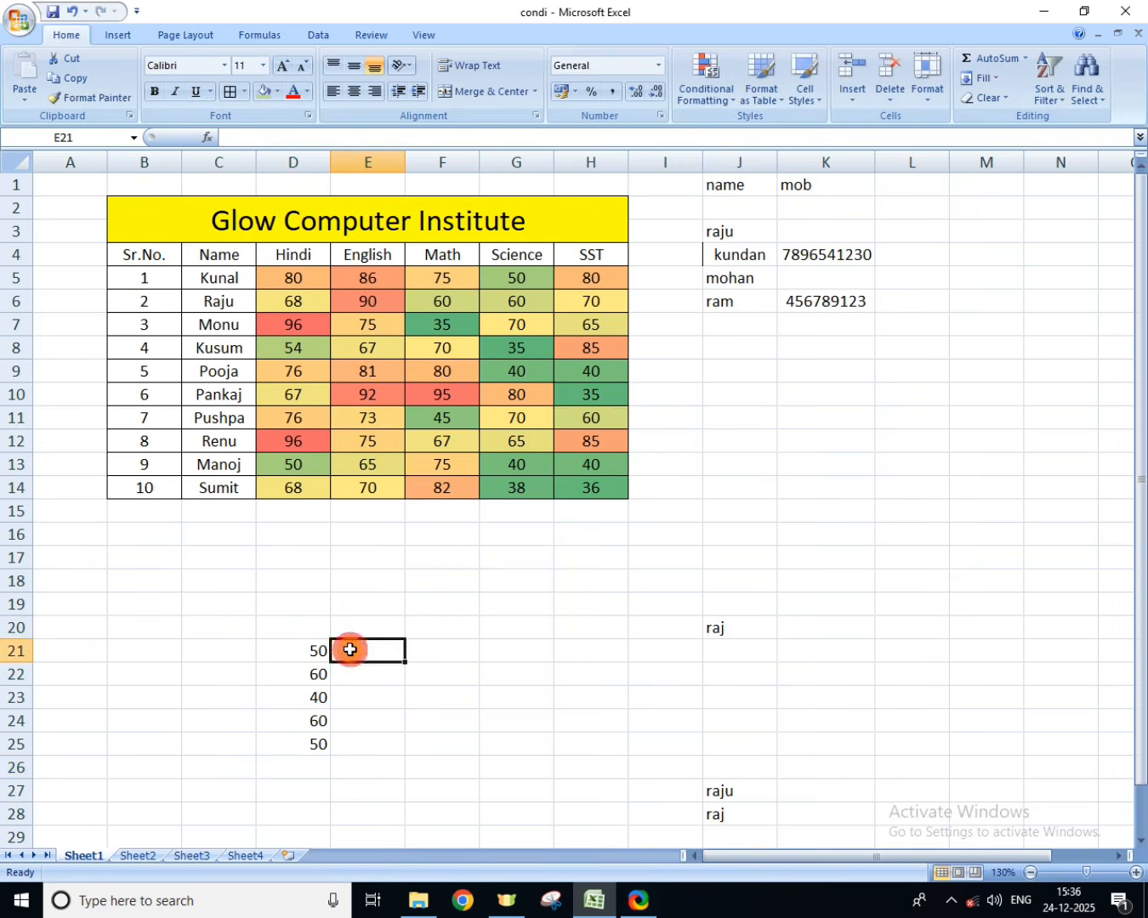
type("40")
key("Return")
type("50")
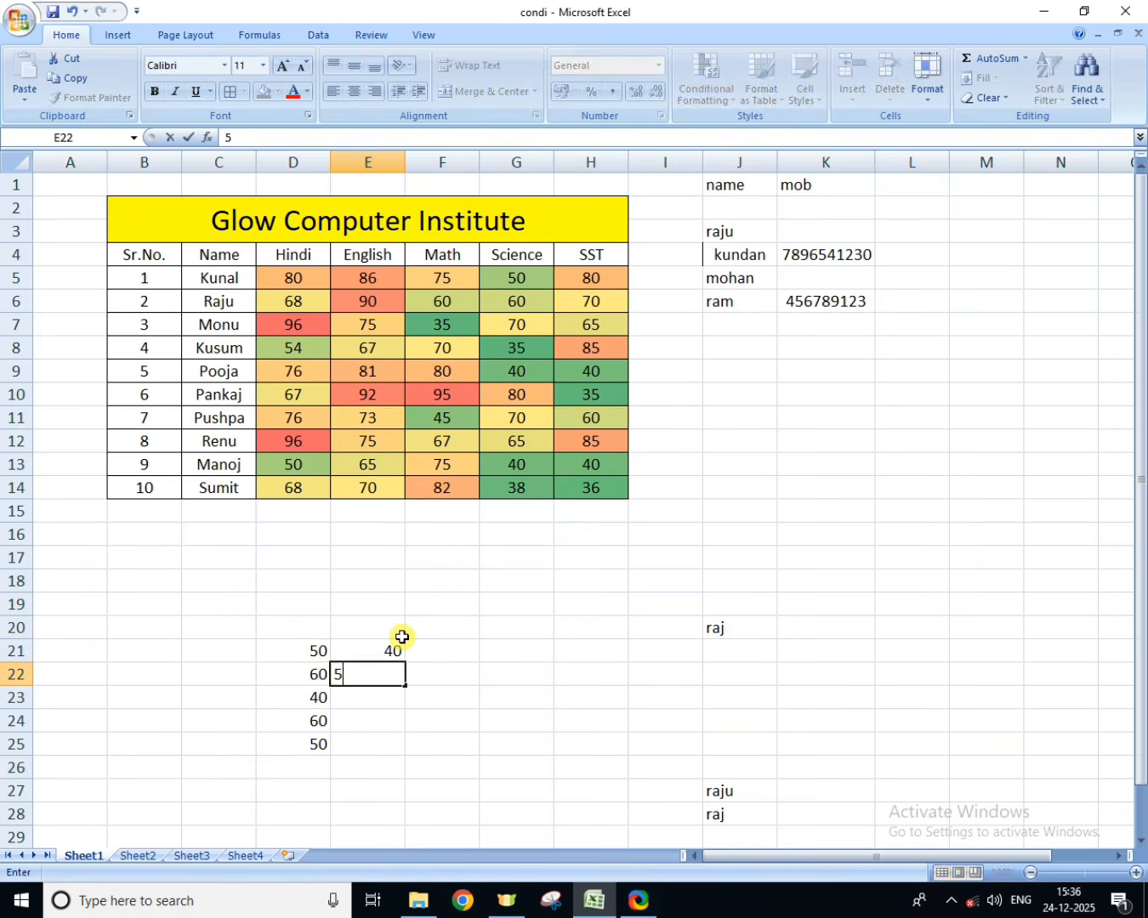
key("Return")
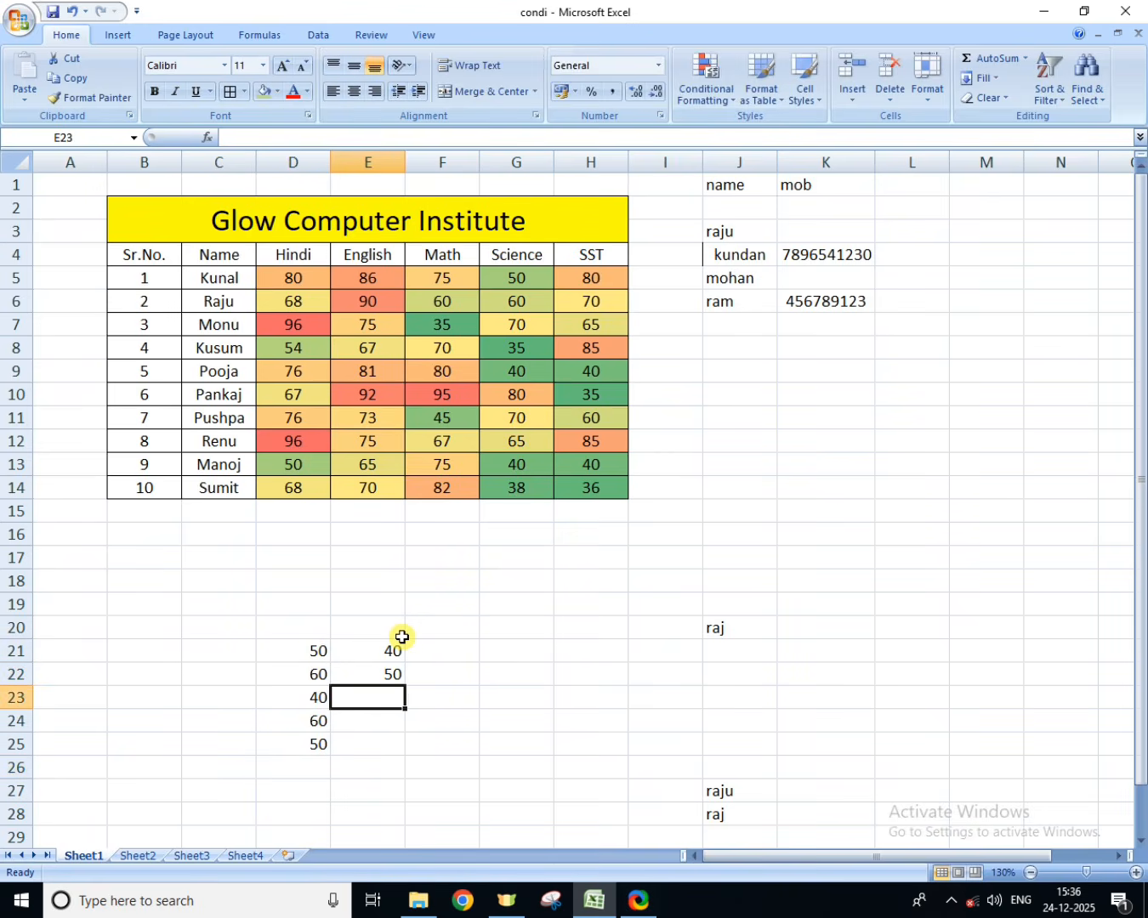
type("60")
key("Return")
type("70")
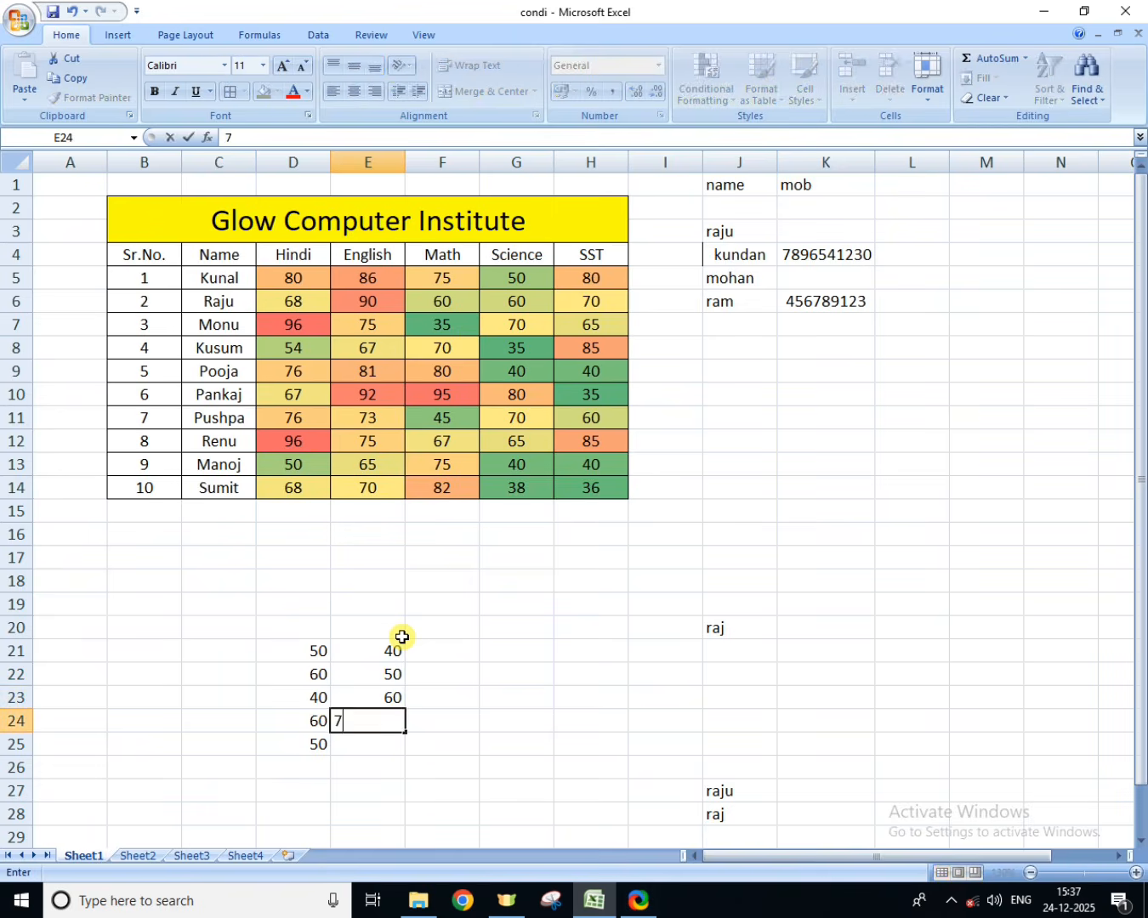
key("Return")
type("40")
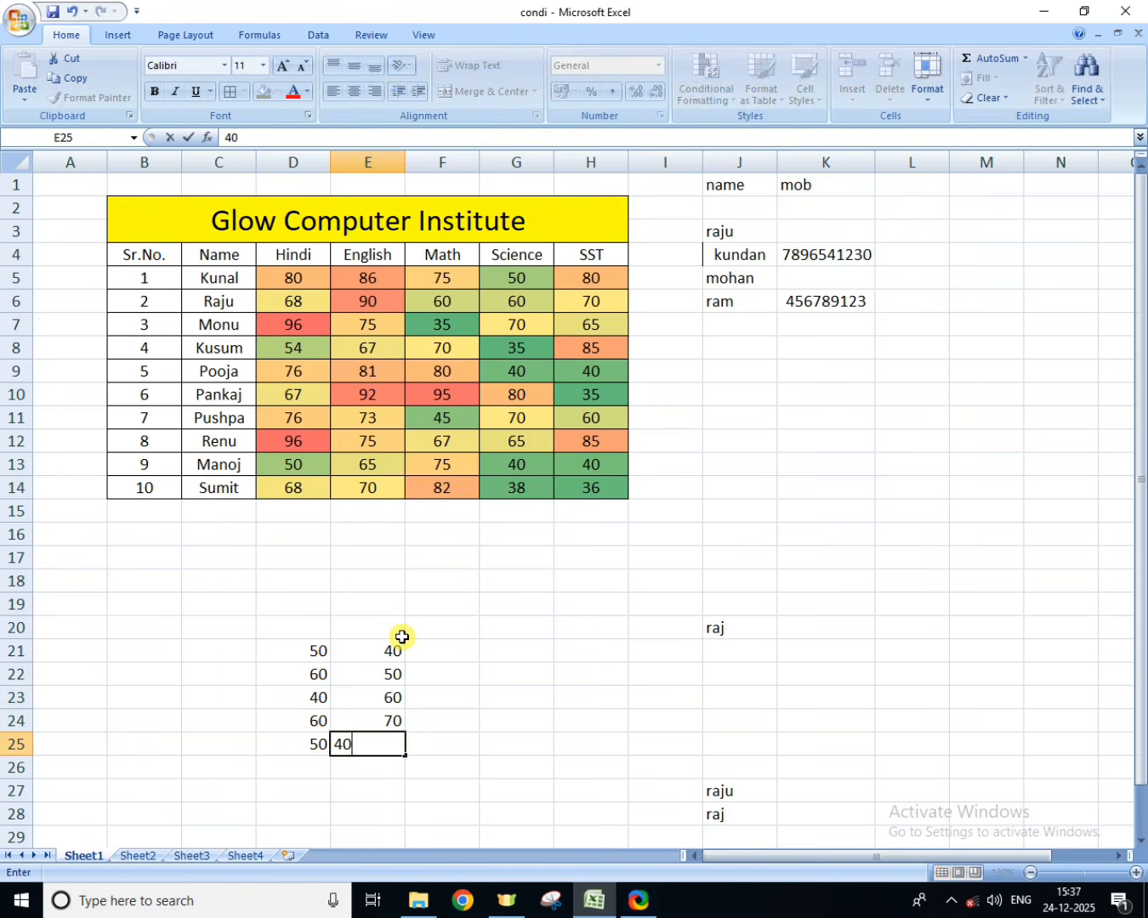
left_click(331, 741)
Step: Apply a green-yellow-red color scale, with green for the highest values, to the sample range D21:E25
left_click_drag(302, 651, 367, 742)
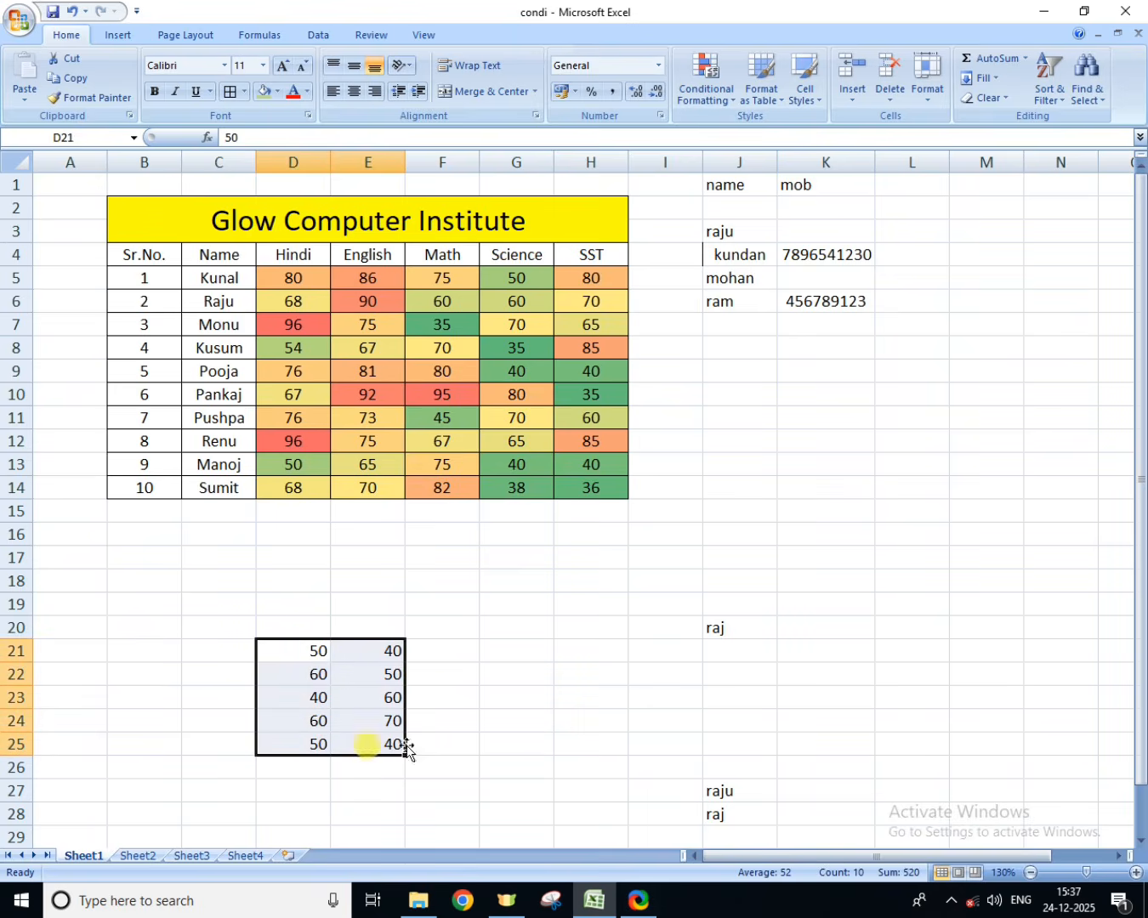
left_click(705, 81)
mouse_move(751, 257)
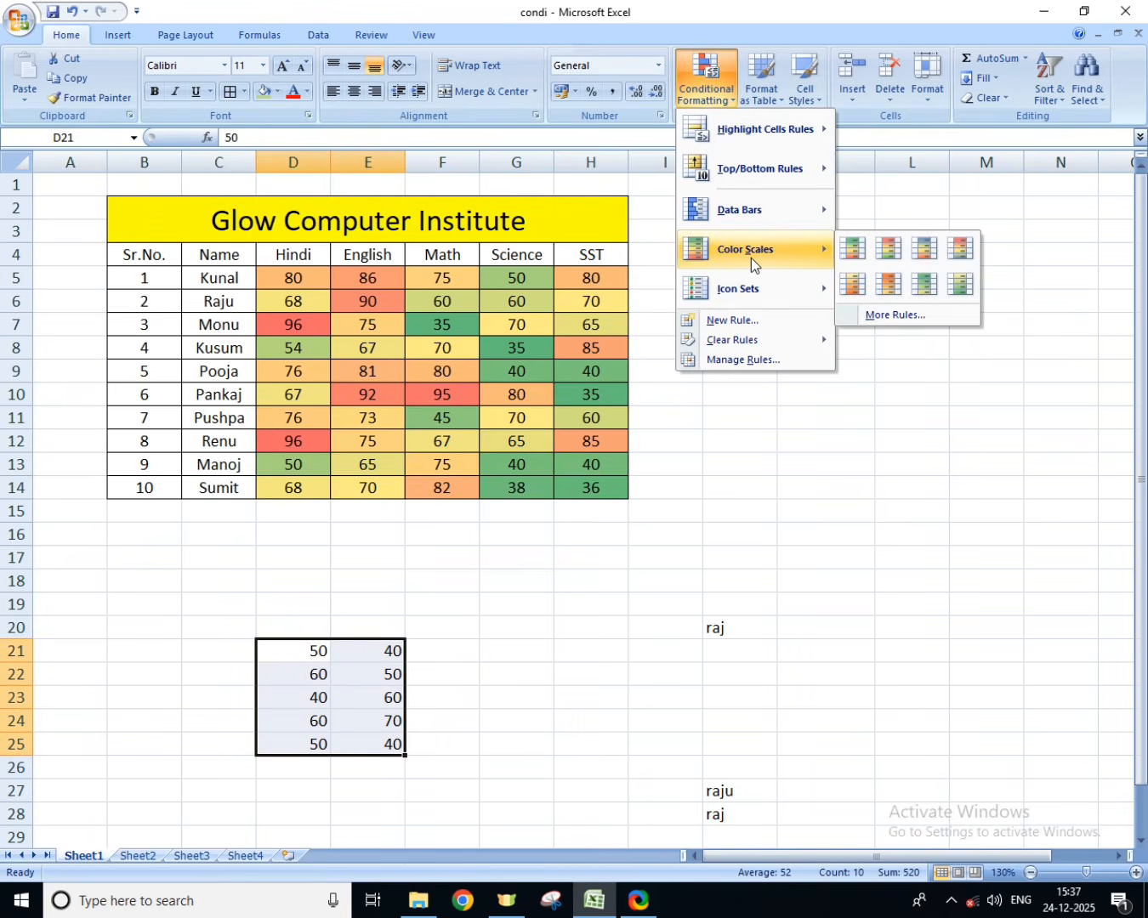
left_click(865, 254)
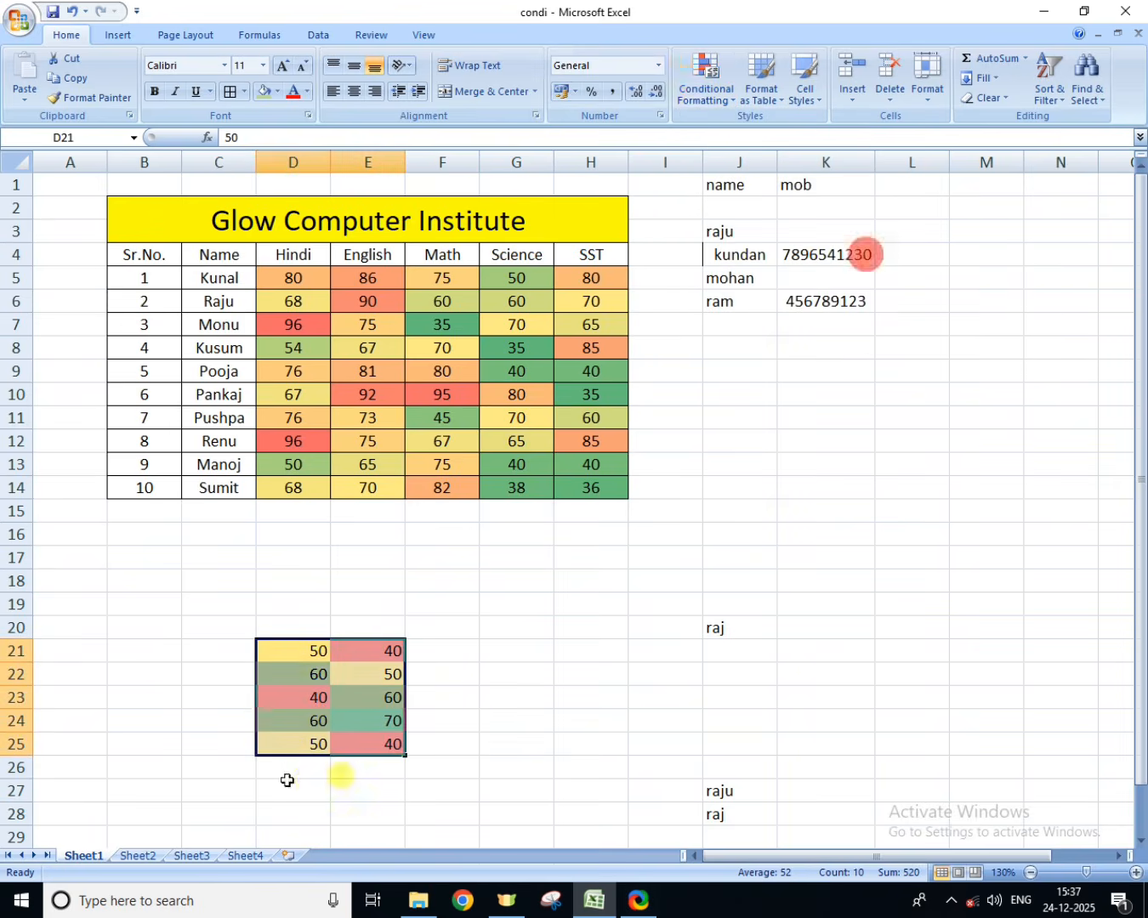
Step: Compare the colors of cells holding equal values in the sample range D21:E25
left_click(416, 650)
left_click(366, 675)
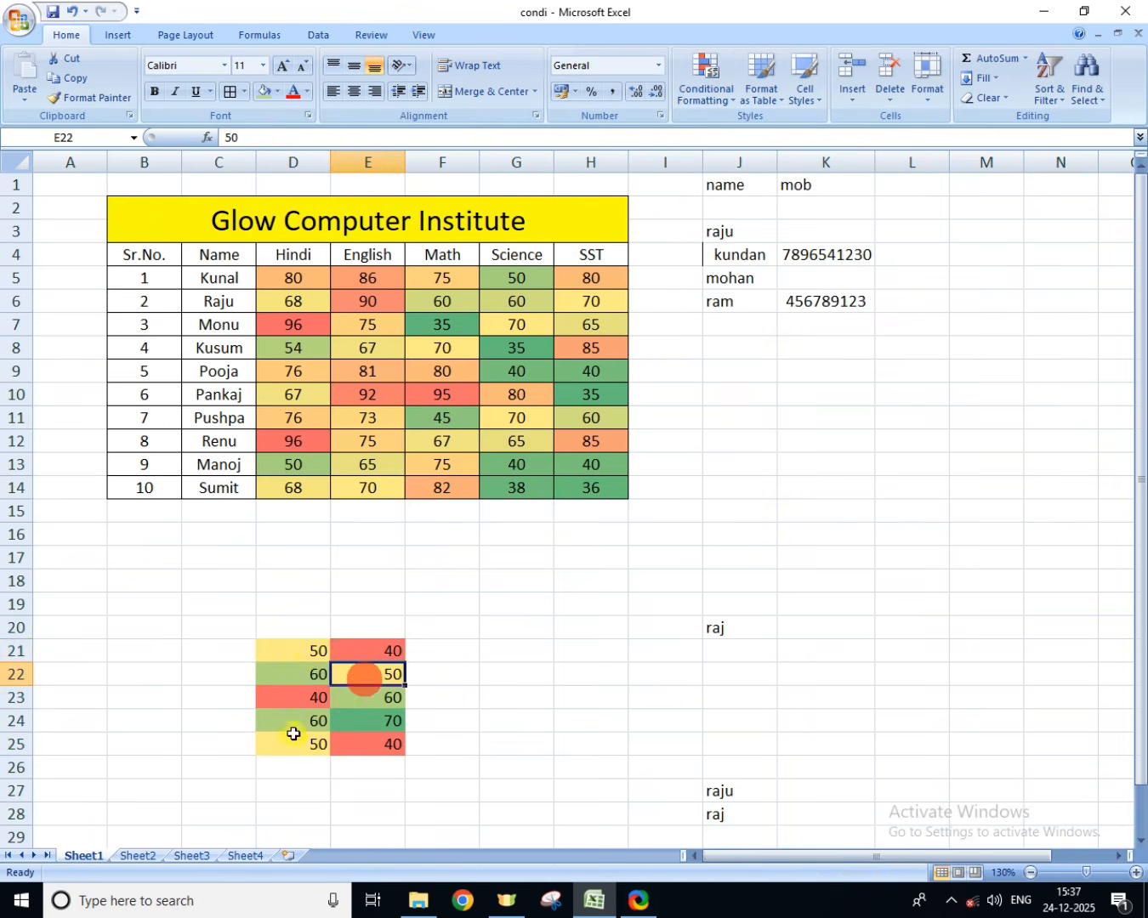
left_click(293, 743)
left_click(305, 657)
left_click(380, 681)
left_click(292, 744)
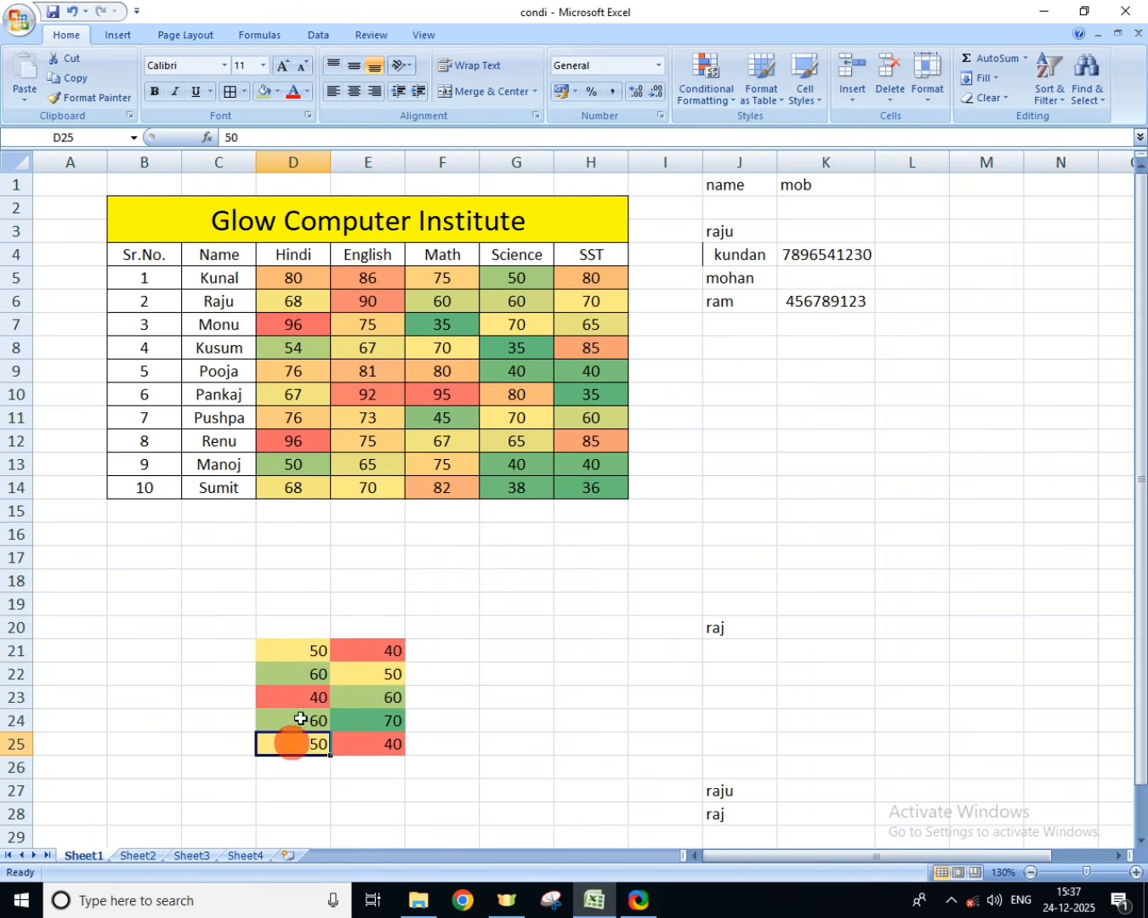
left_click(307, 678)
left_click(313, 714)
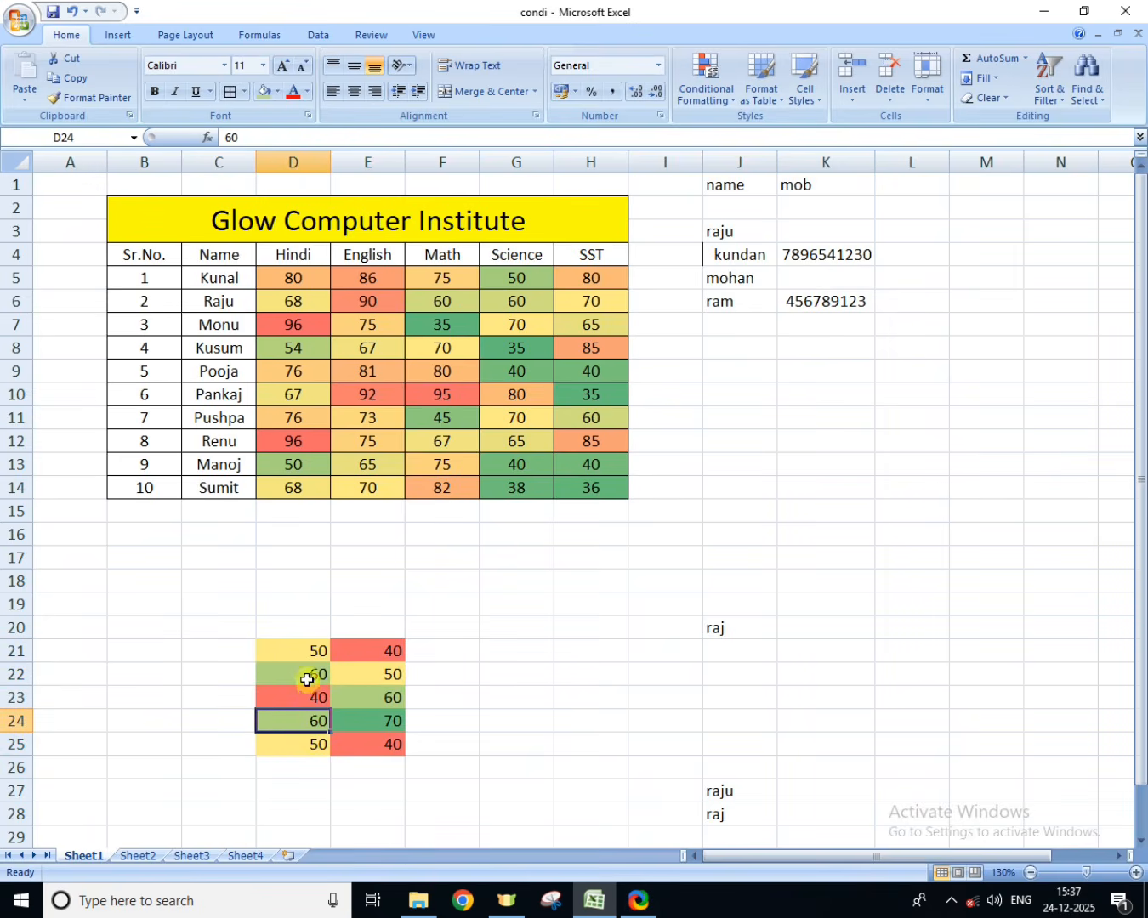
Step: Examine the fill colors of the cells containing 60 and the cells containing 40 across columns D and E of the sample range
left_click(368, 699)
left_click(320, 716)
left_click(371, 697)
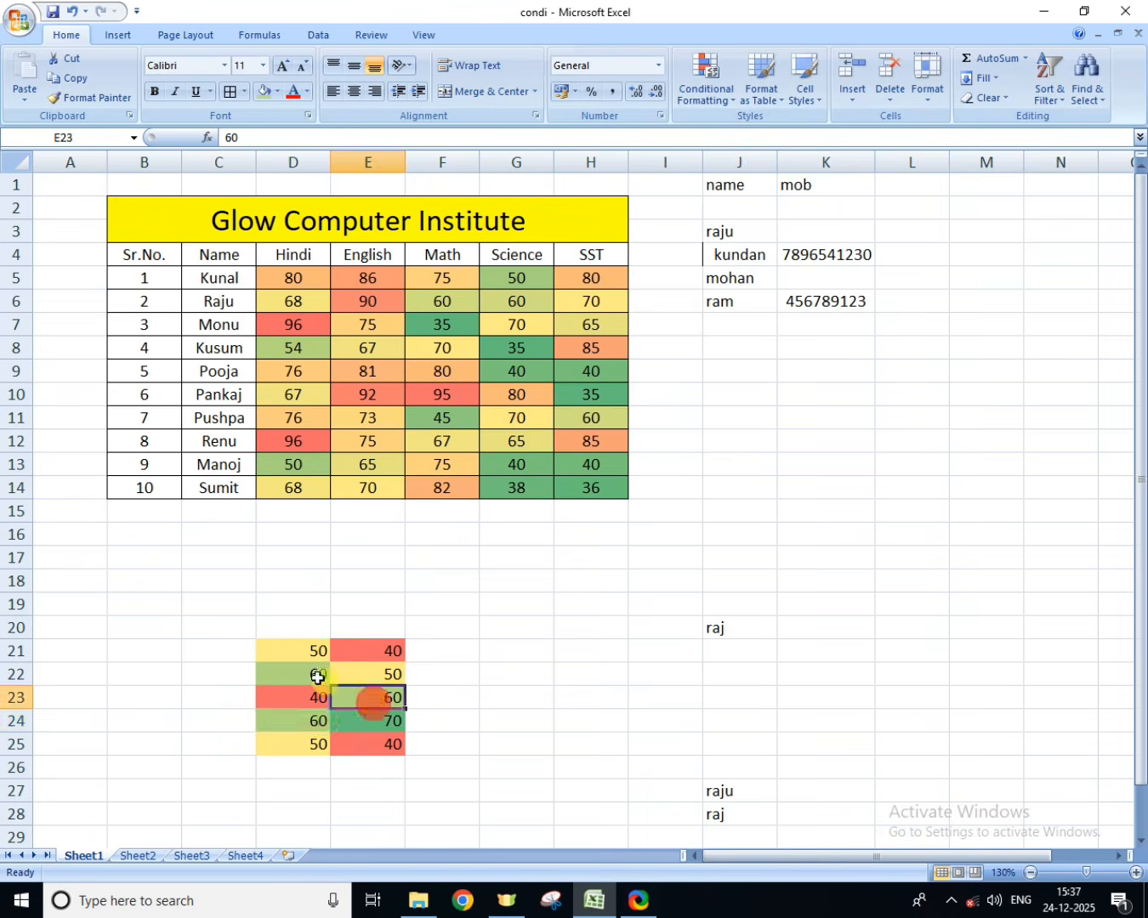
left_click(313, 728)
left_click(384, 717)
left_click(325, 675)
left_click(361, 695)
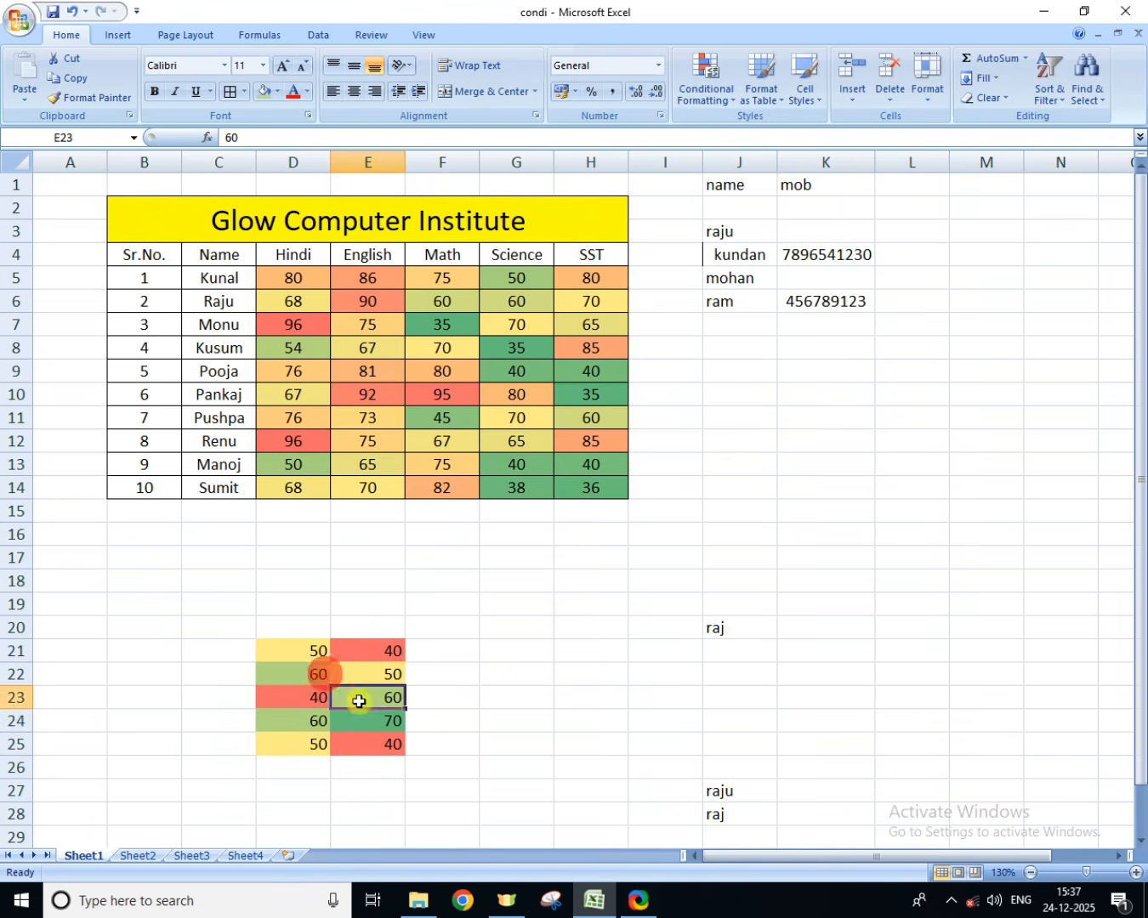
left_click(315, 696)
left_click(360, 738)
left_click(310, 699)
left_click(369, 748)
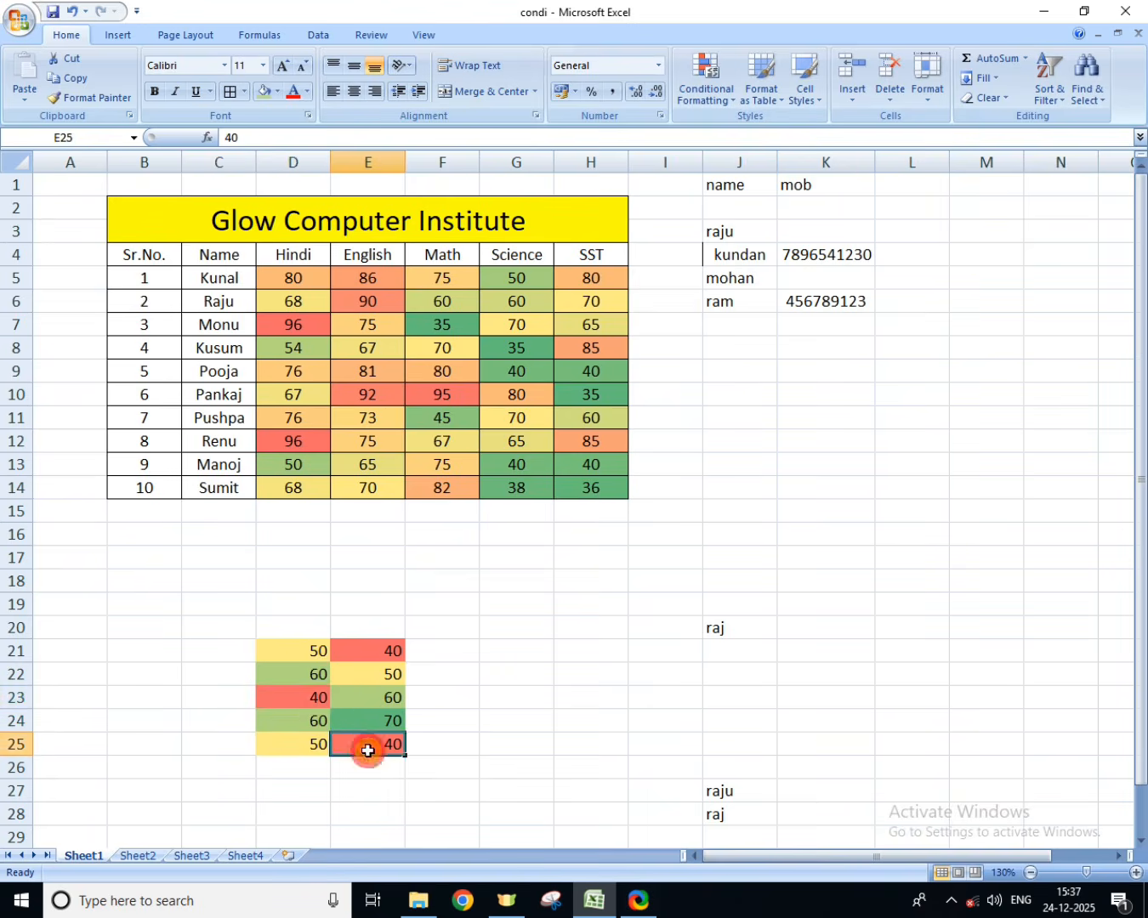
Step: Clear the conditional formatting rules from the range C20:F27 around the sample values
left_click_drag(237, 623, 463, 796)
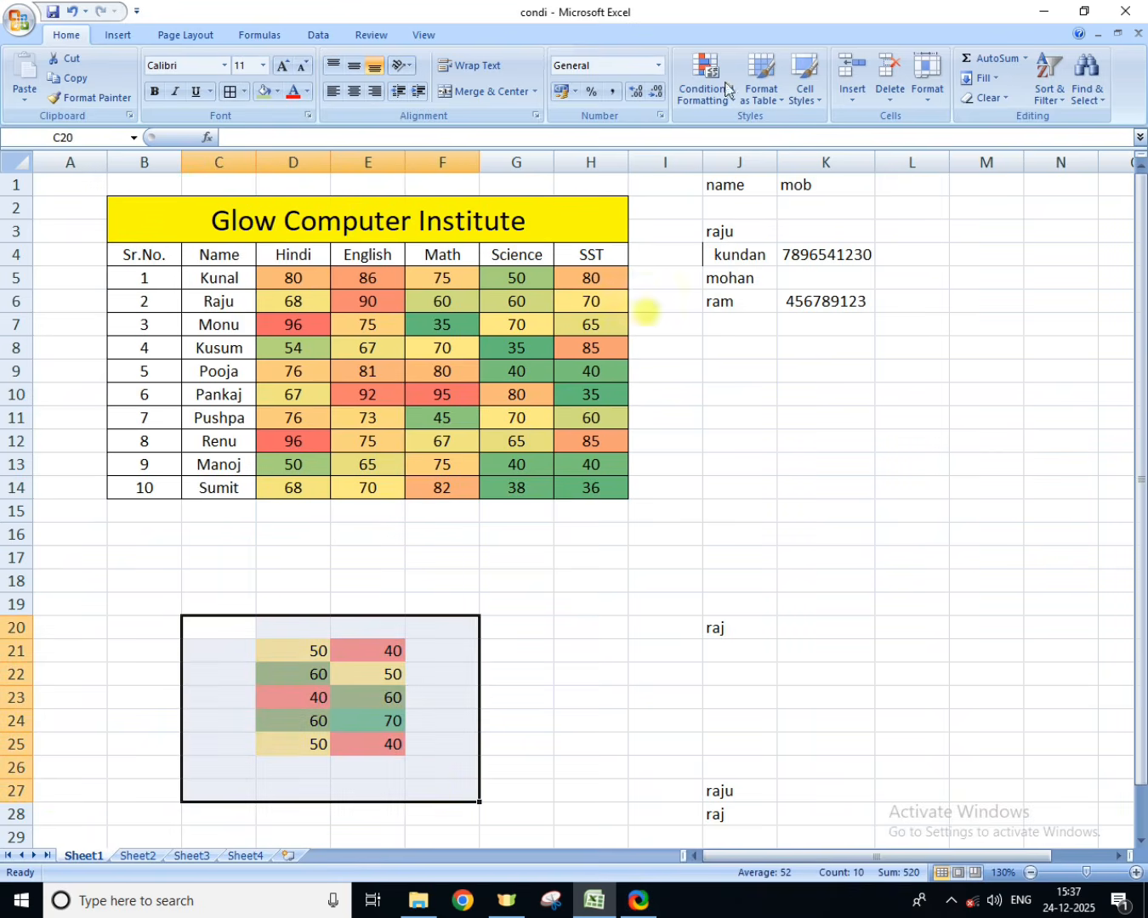
left_click(690, 89)
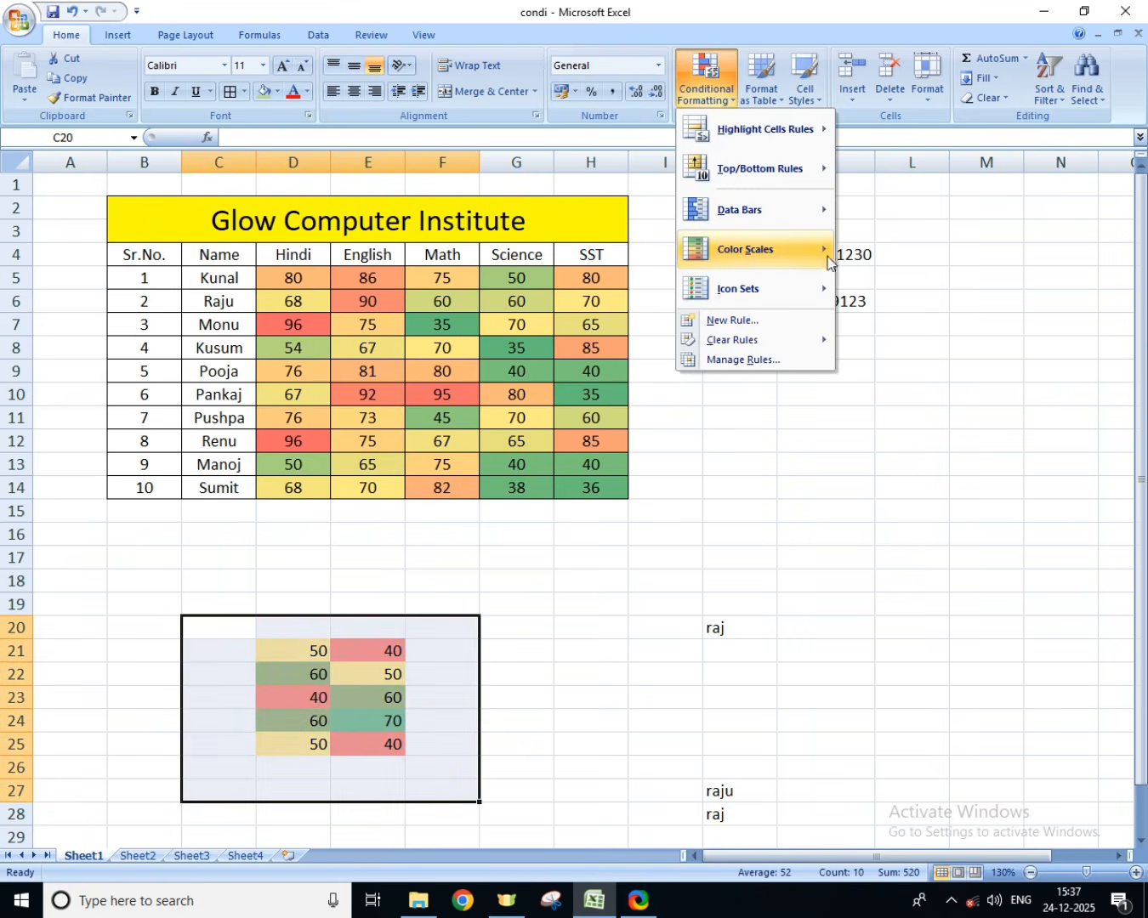
mouse_move(821, 249)
mouse_move(820, 339)
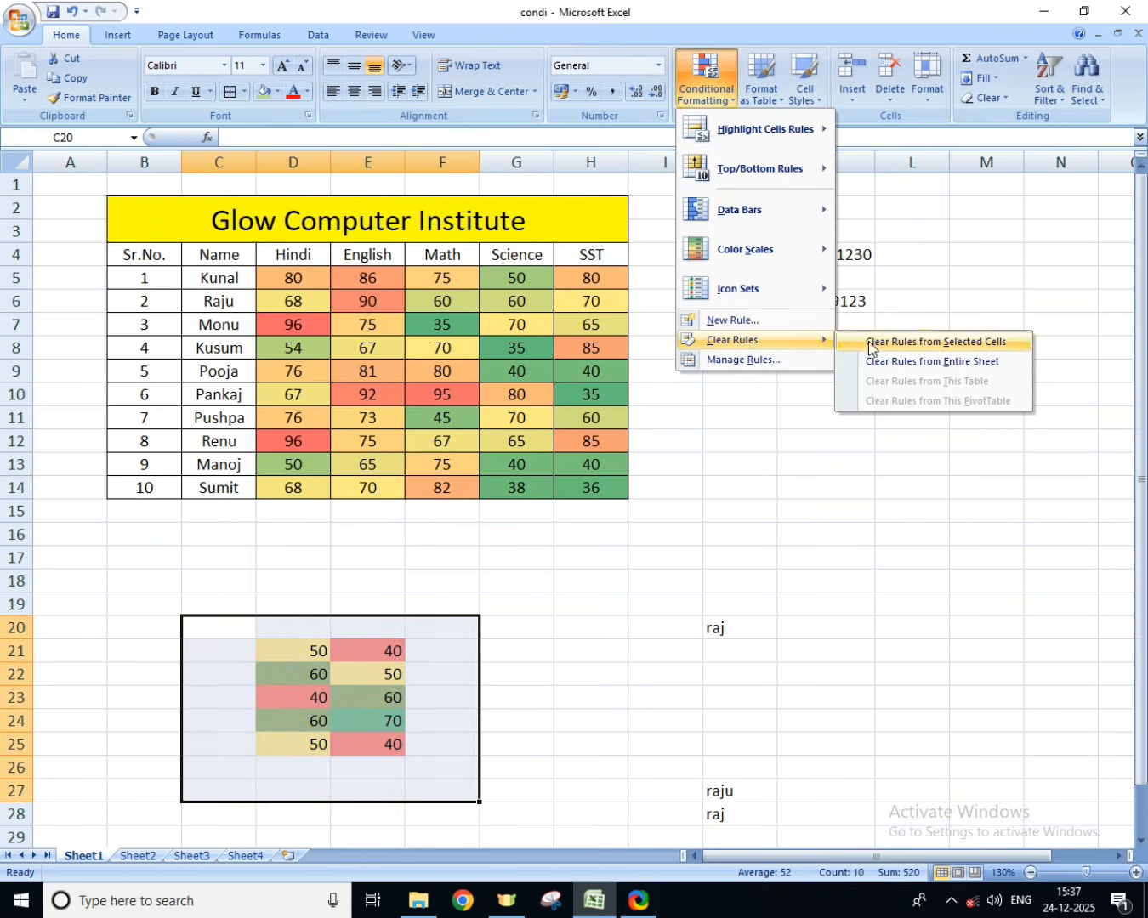
left_click(922, 342)
Step: Apply the green, yellow and red three-circle icon set to the selected range C20:F27
left_click(706, 91)
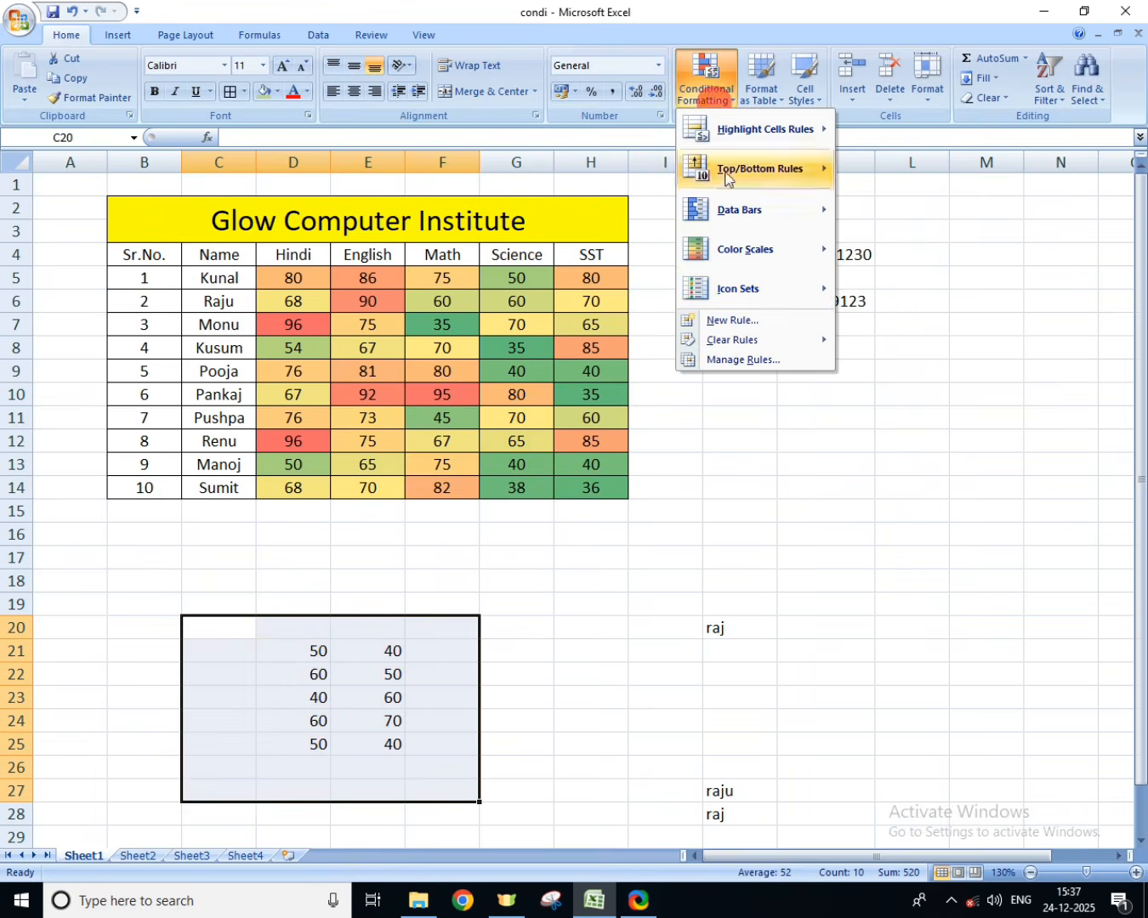
mouse_move(747, 288)
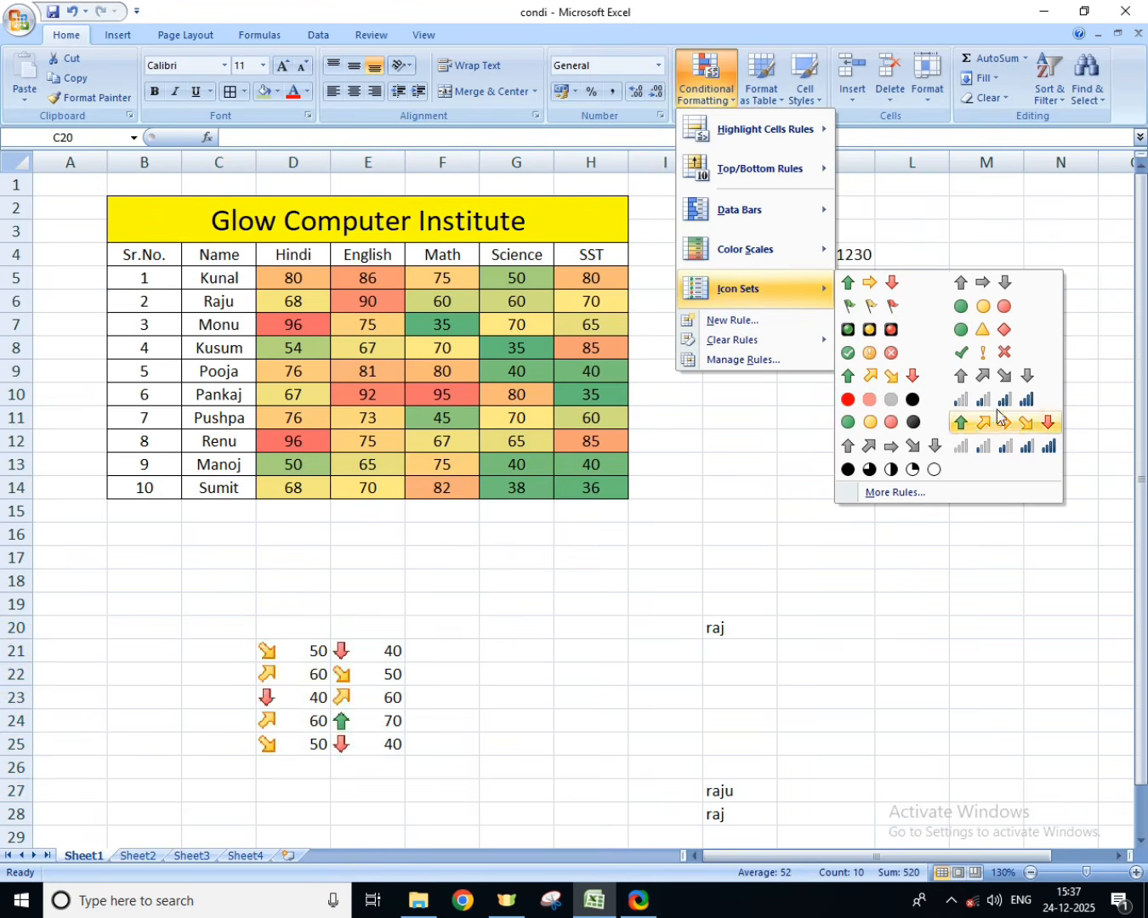
left_click(976, 313)
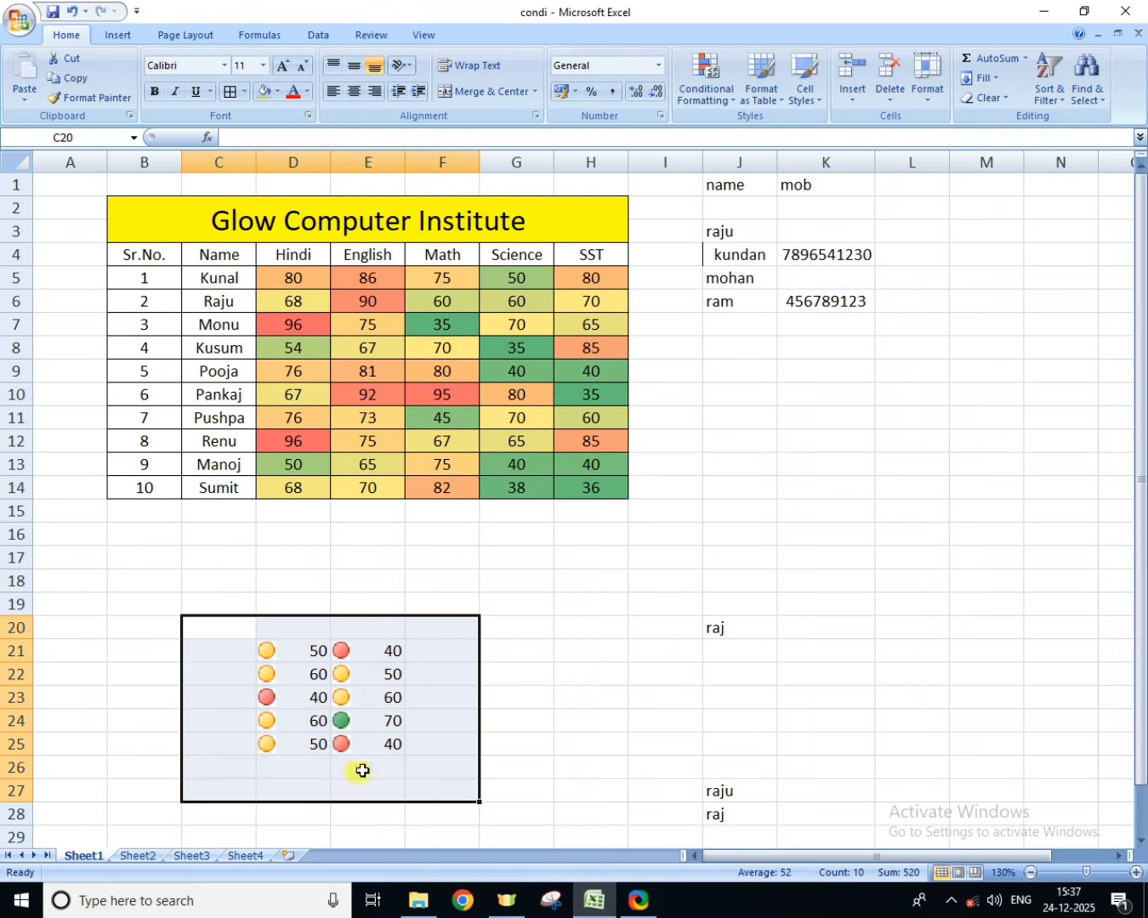
Step: Apply the 5 Arrows (Gray) icon set to the selected range C20:F27
left_click(704, 81)
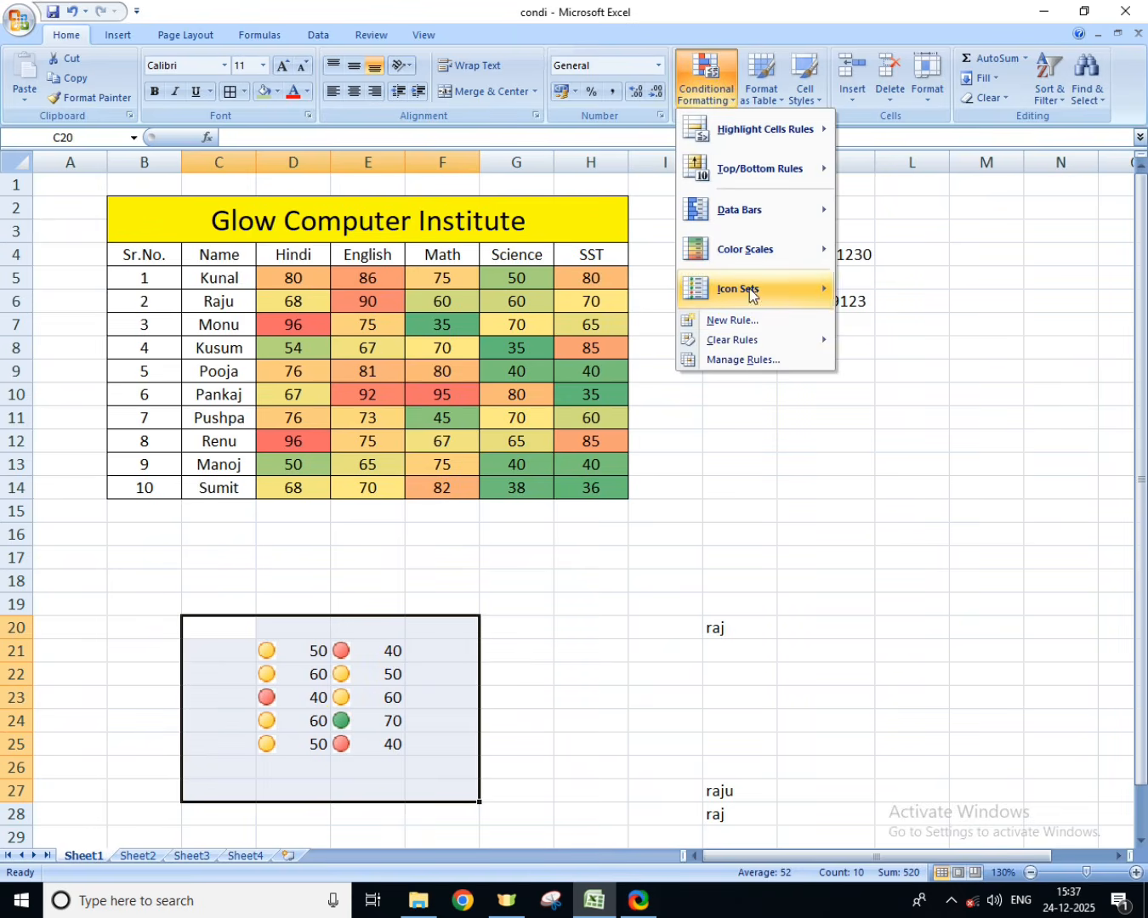
mouse_move(749, 294)
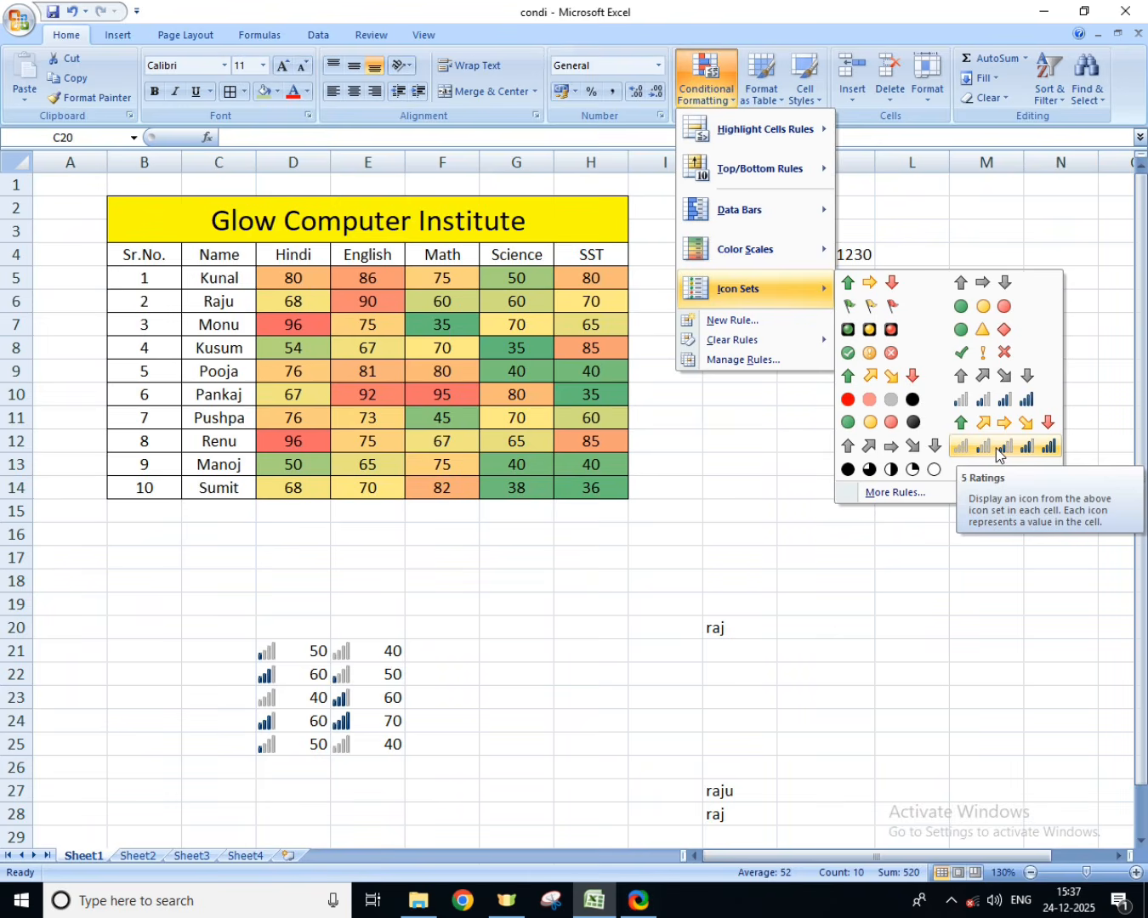
left_click(912, 448)
Step: Clear all conditional formatting rules from the entire sheet and deselect the sample range
left_click(706, 88)
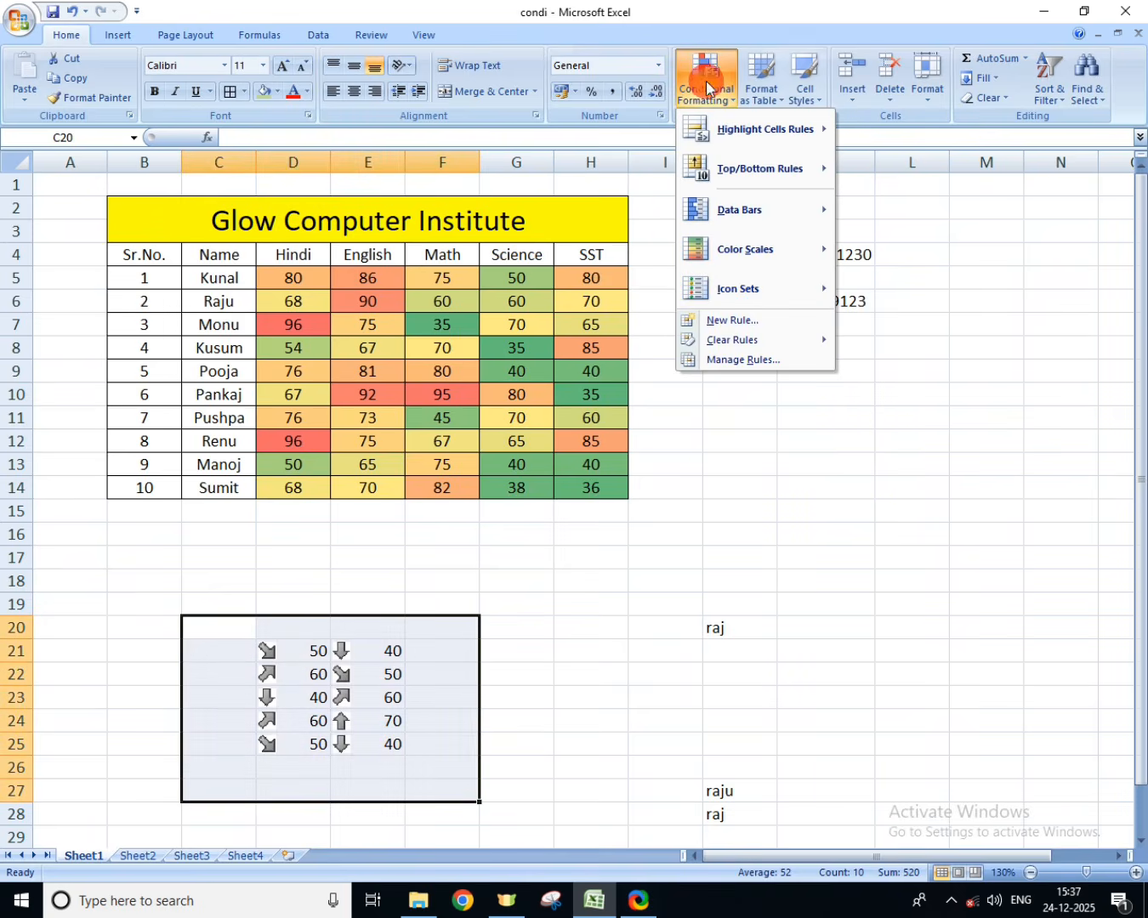
mouse_move(743, 339)
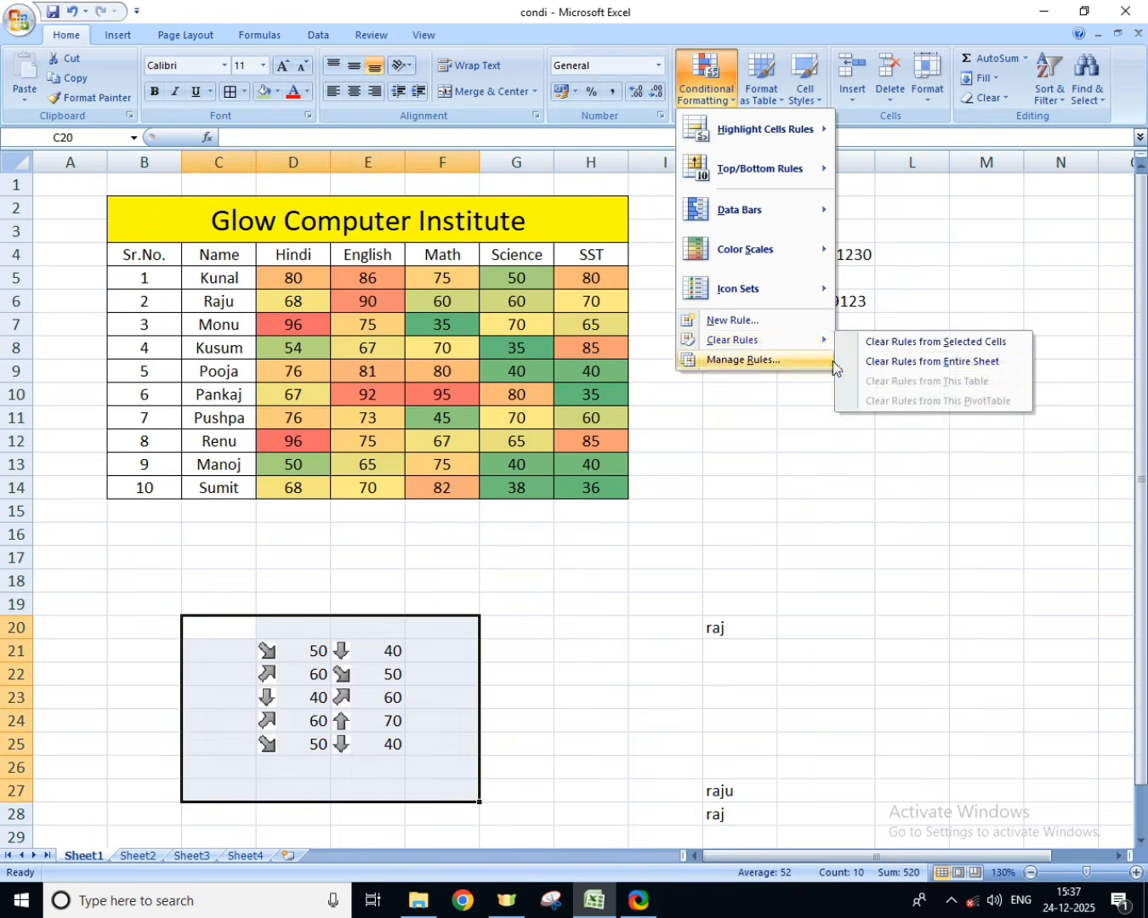
left_click(917, 358)
left_click(390, 588)
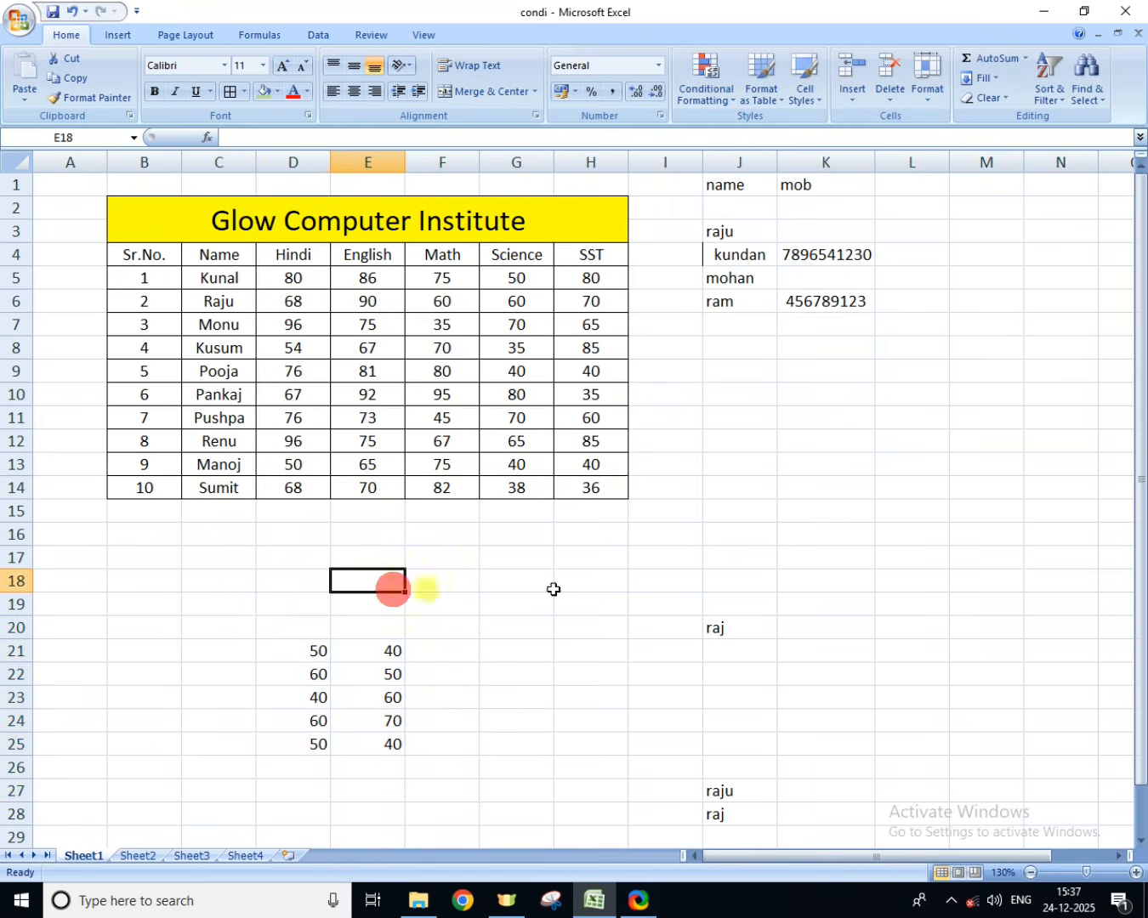
left_click(680, 588)
left_click(706, 89)
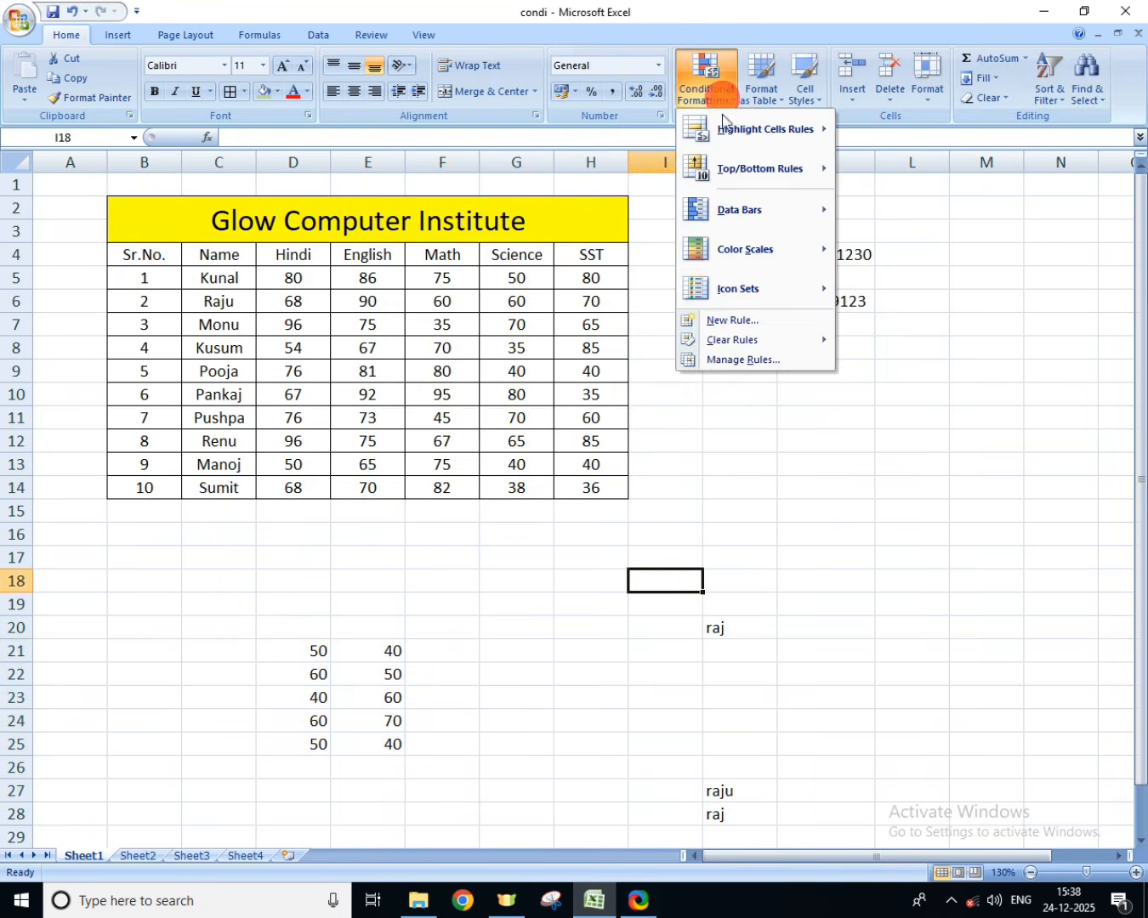
left_click(549, 609)
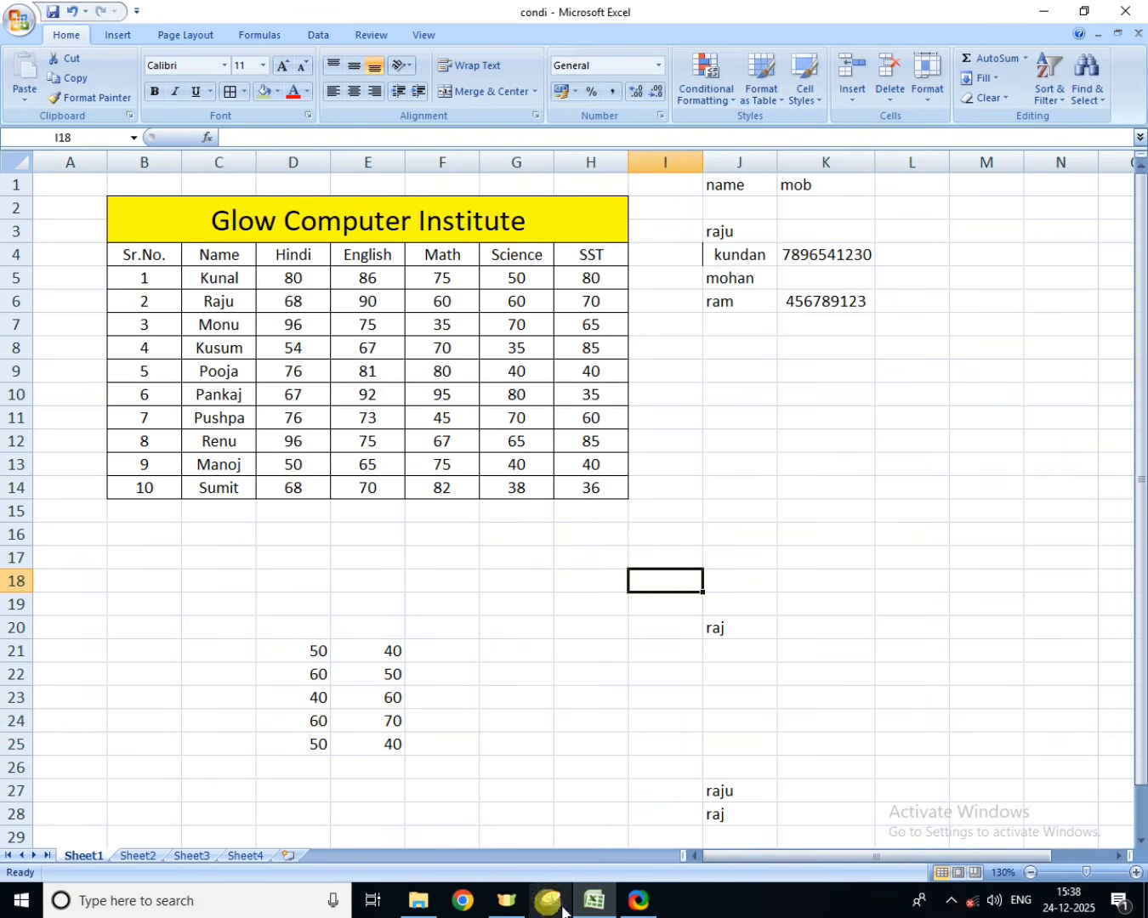
mouse_move(630, 908)
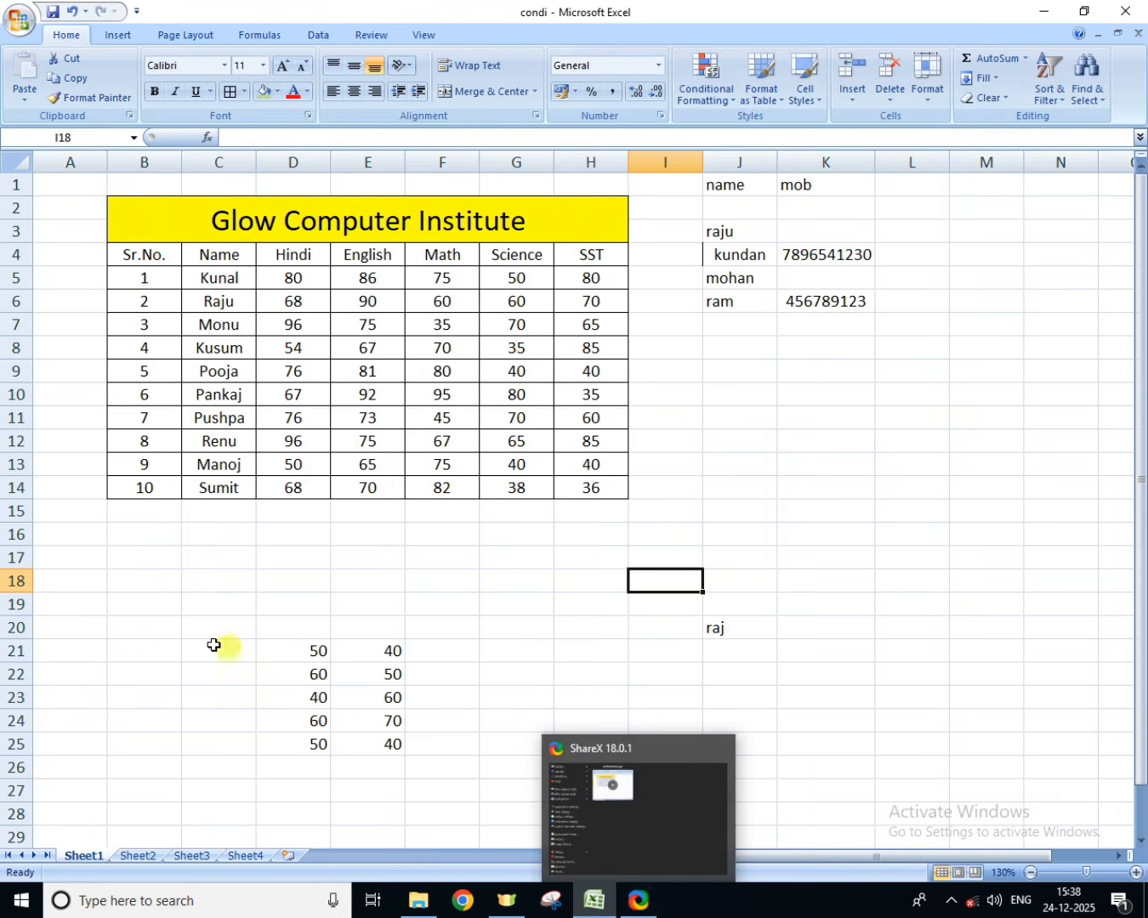
left_click(196, 685)
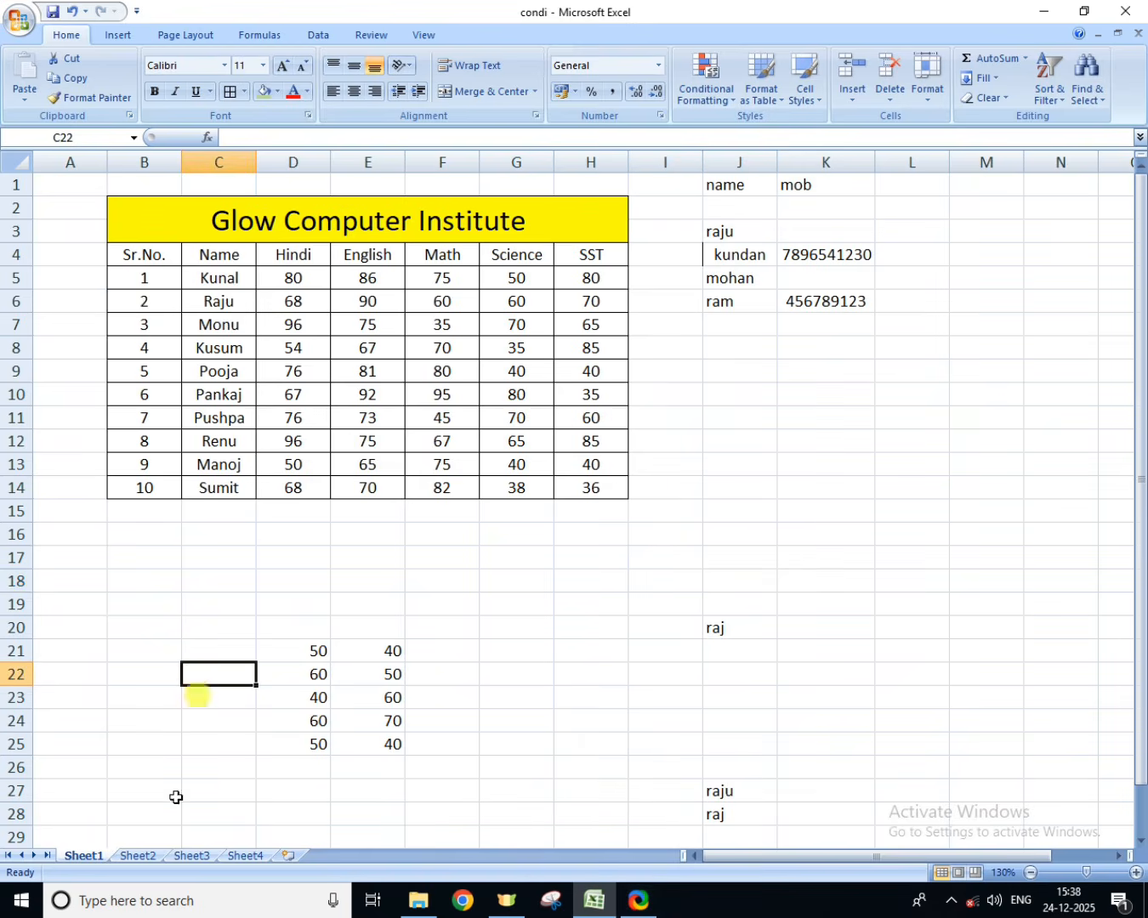
Step: Format the marks range B2:H14, including its title, as a table in the light green gridded style
left_click_drag(151, 230, 486, 492)
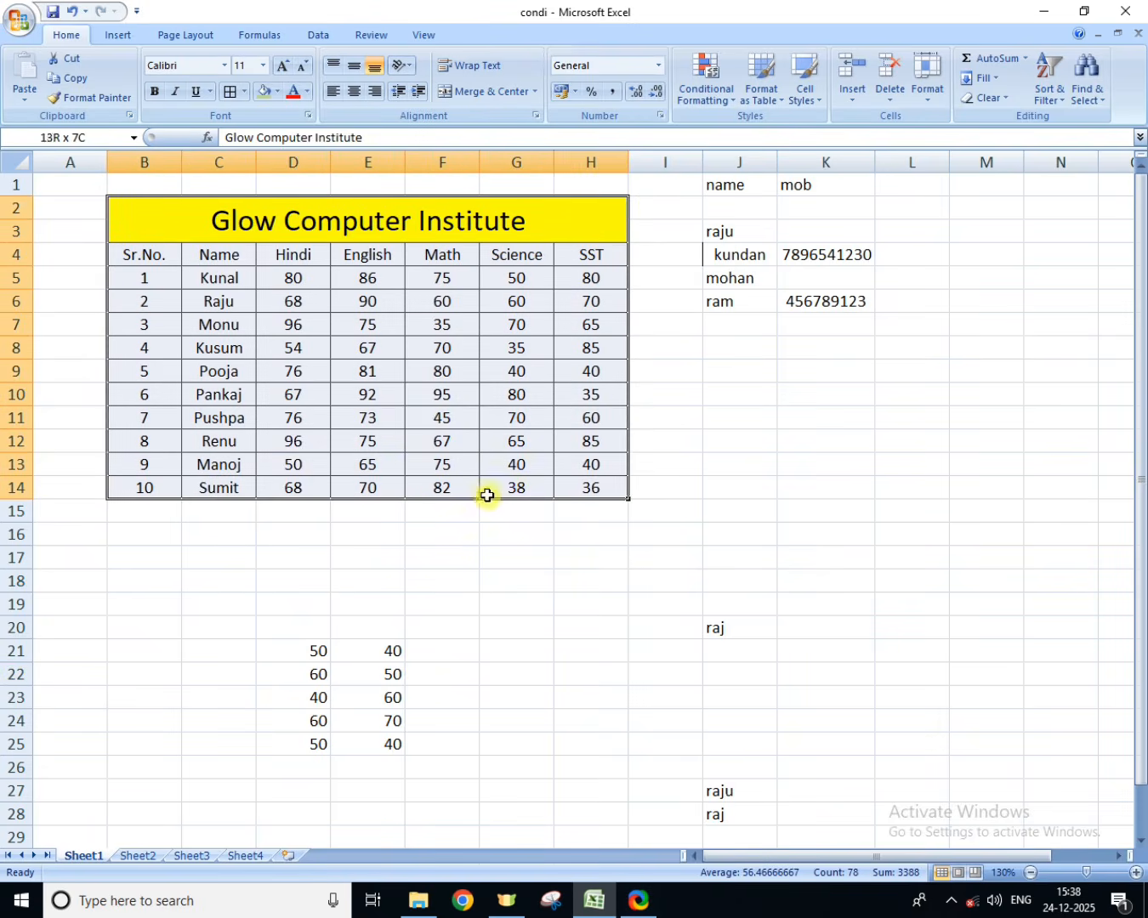
left_click(779, 107)
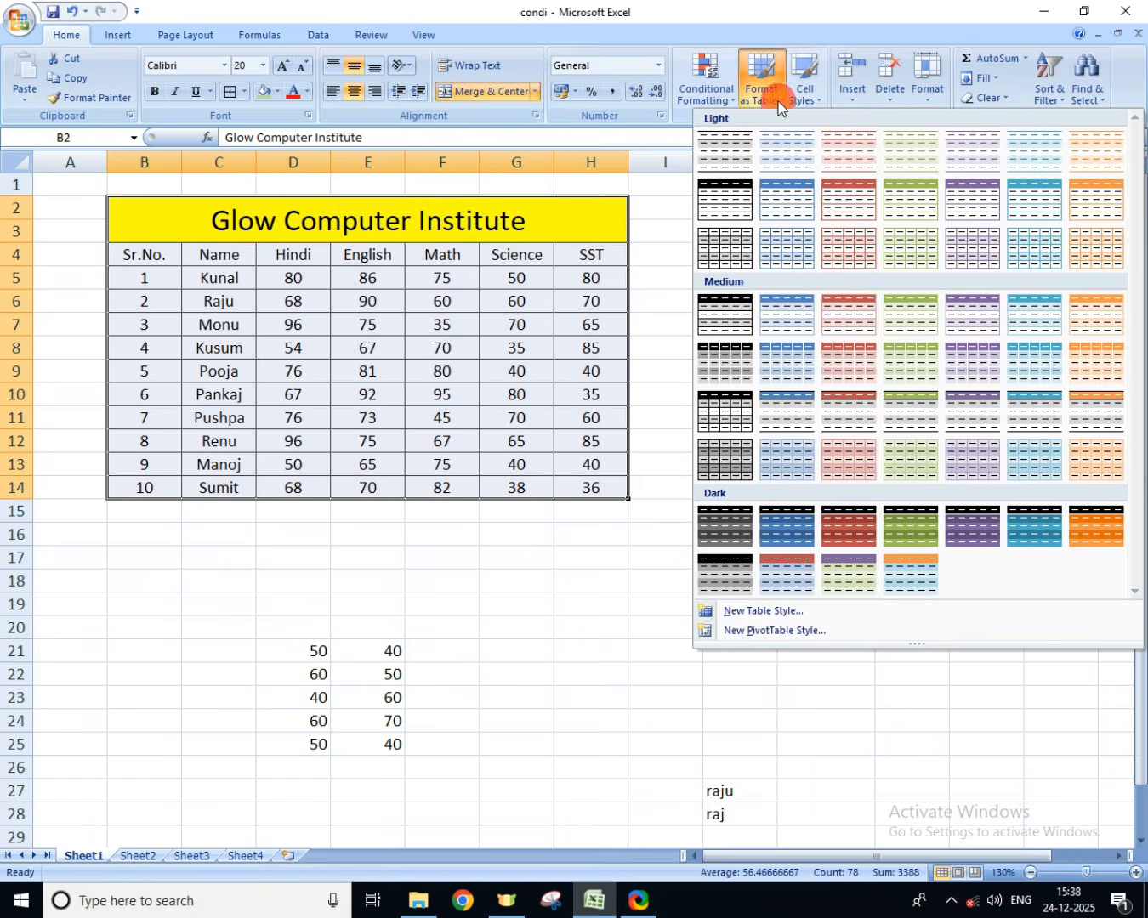
left_click(910, 248)
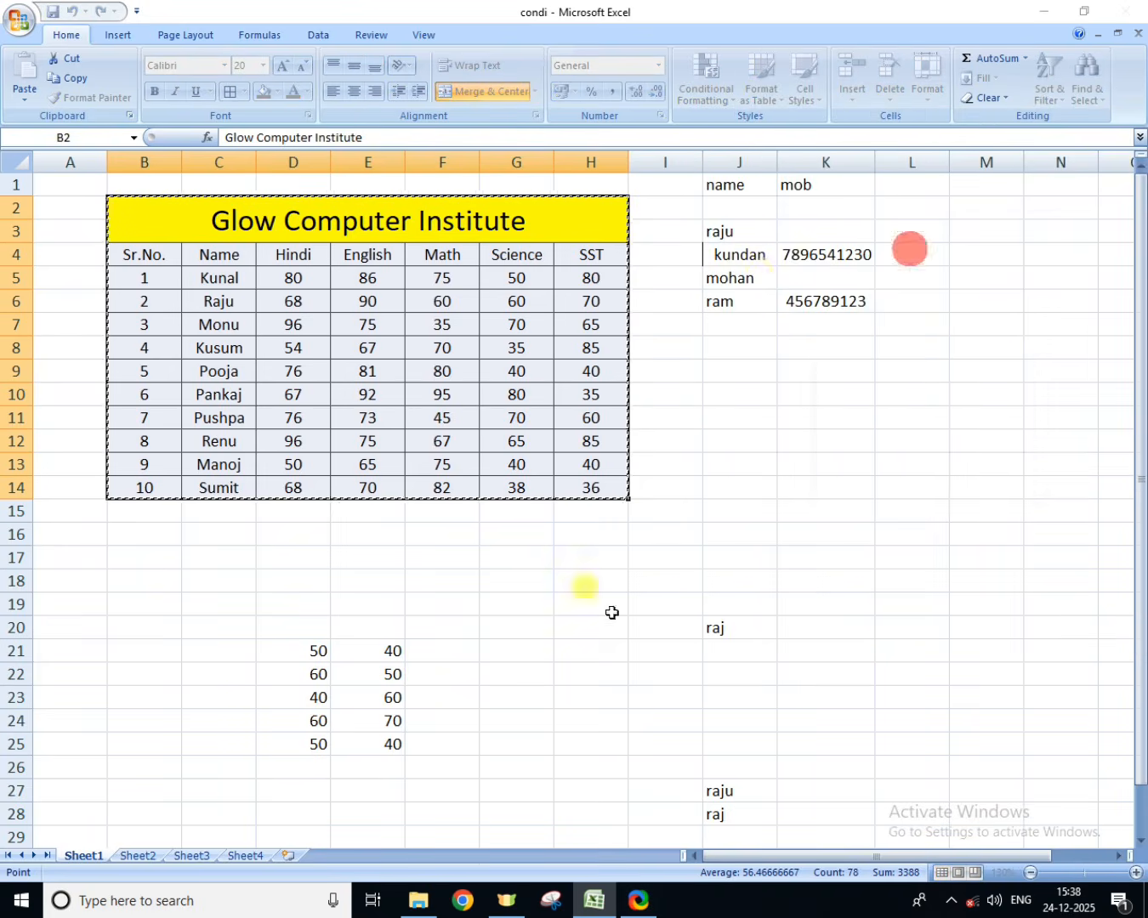
left_click(914, 472)
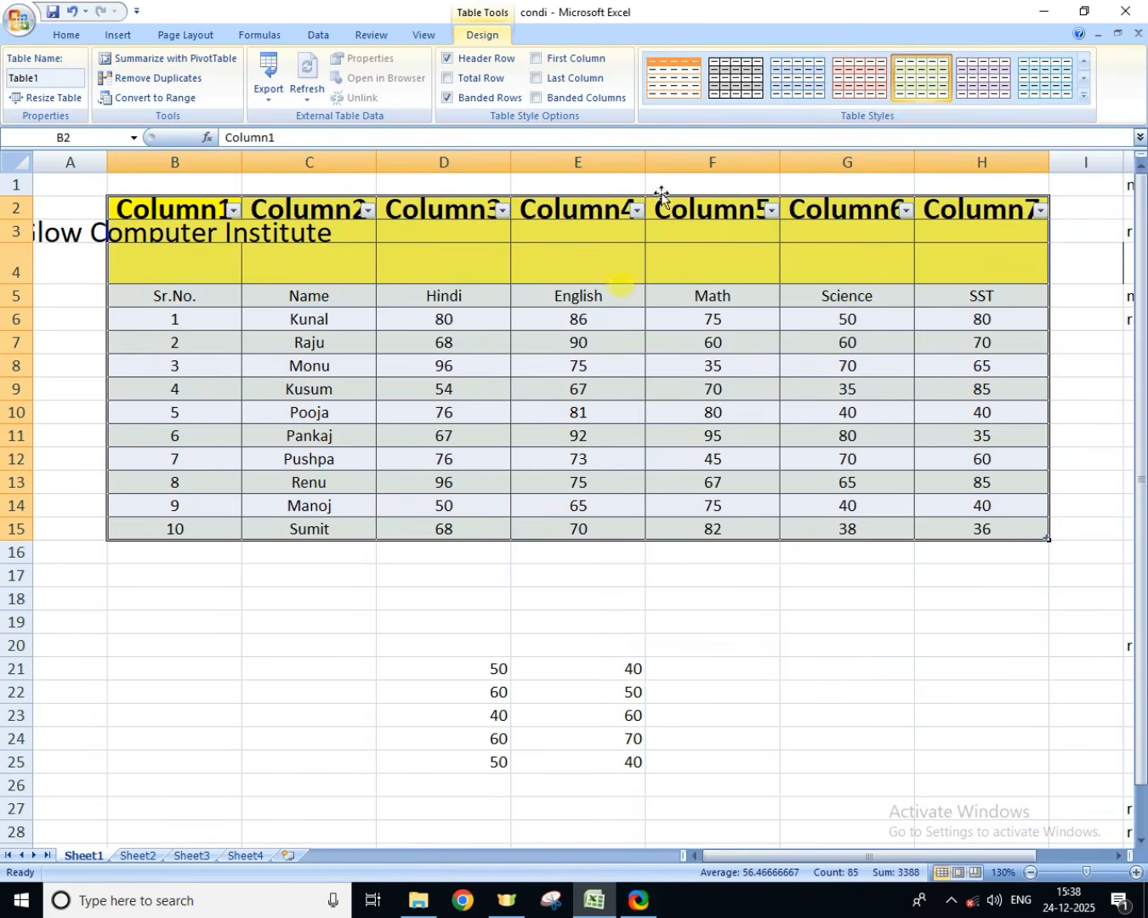
Step: Try the black, green, purple and aqua light table styles on the marks table
left_click(746, 79)
left_click(904, 79)
left_click(1008, 79)
left_click(1060, 80)
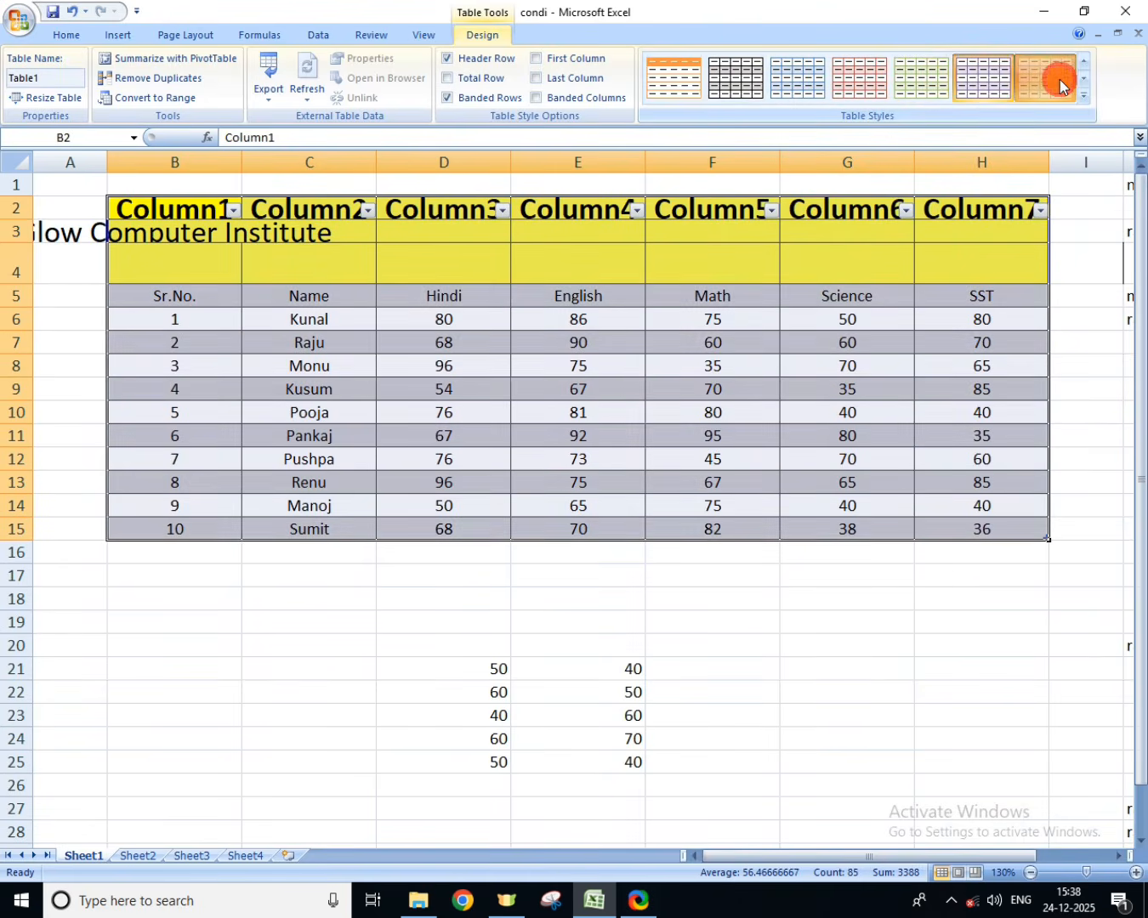
Step: Undo the table style changes and the conversion of the marks range to a table
left_click(74, 12)
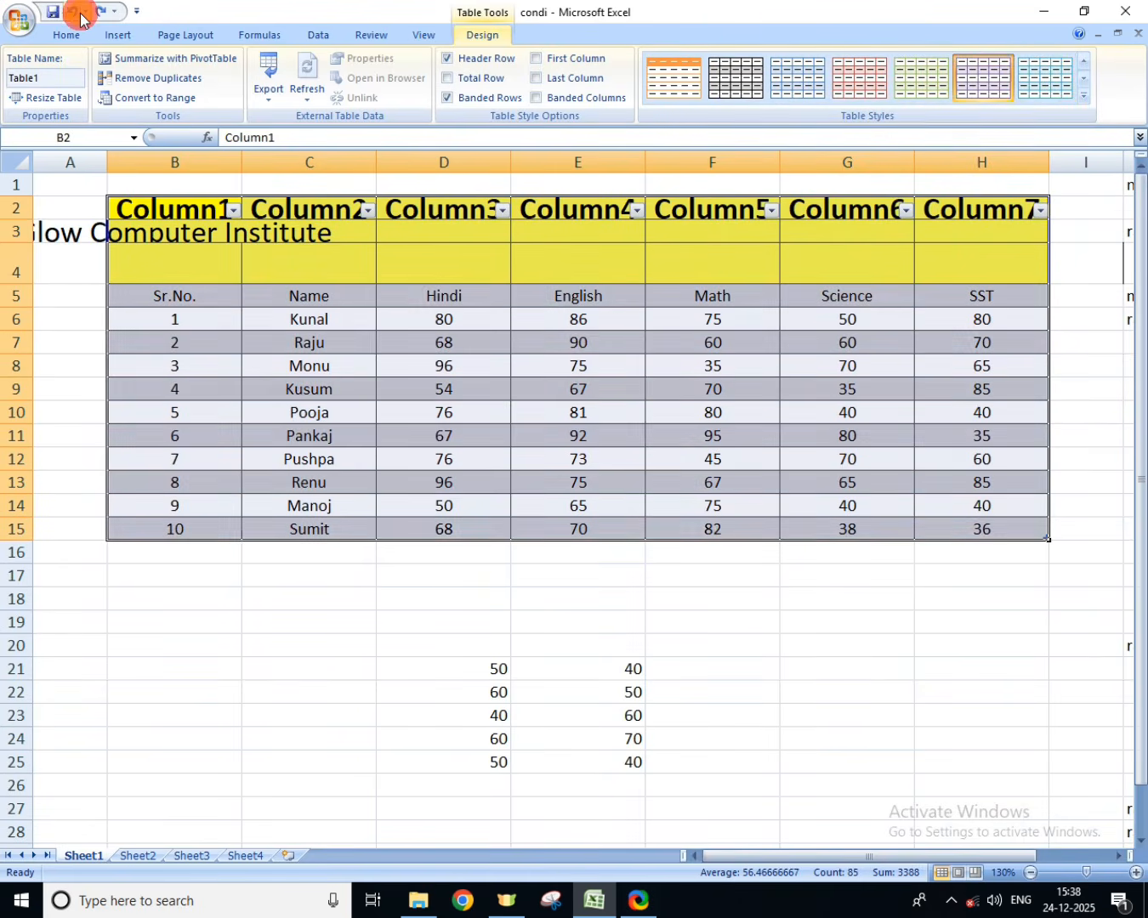
left_click(74, 11)
left_click(73, 12)
left_click(74, 12)
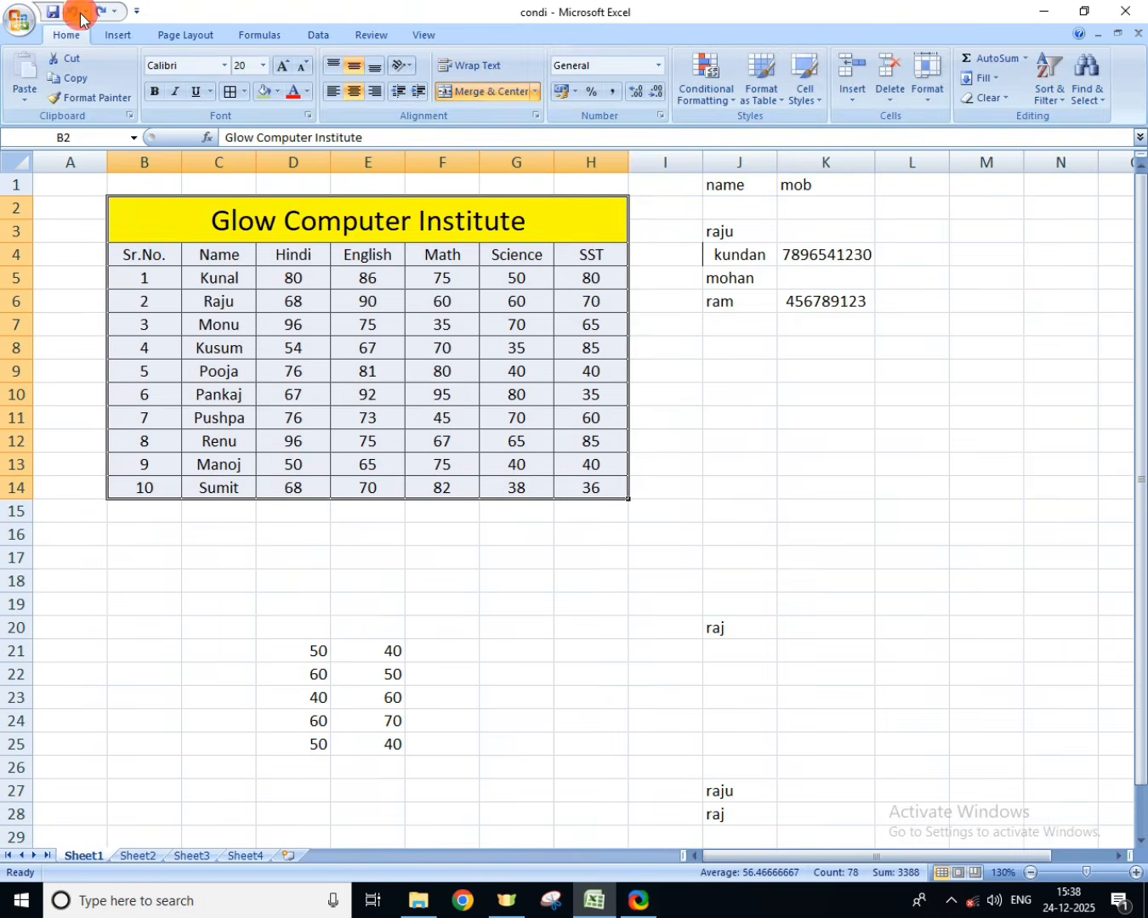
Step: Look through the other sheets and open Sheet2 with the Glow Computer Sales data
left_click(191, 855)
left_click(151, 855)
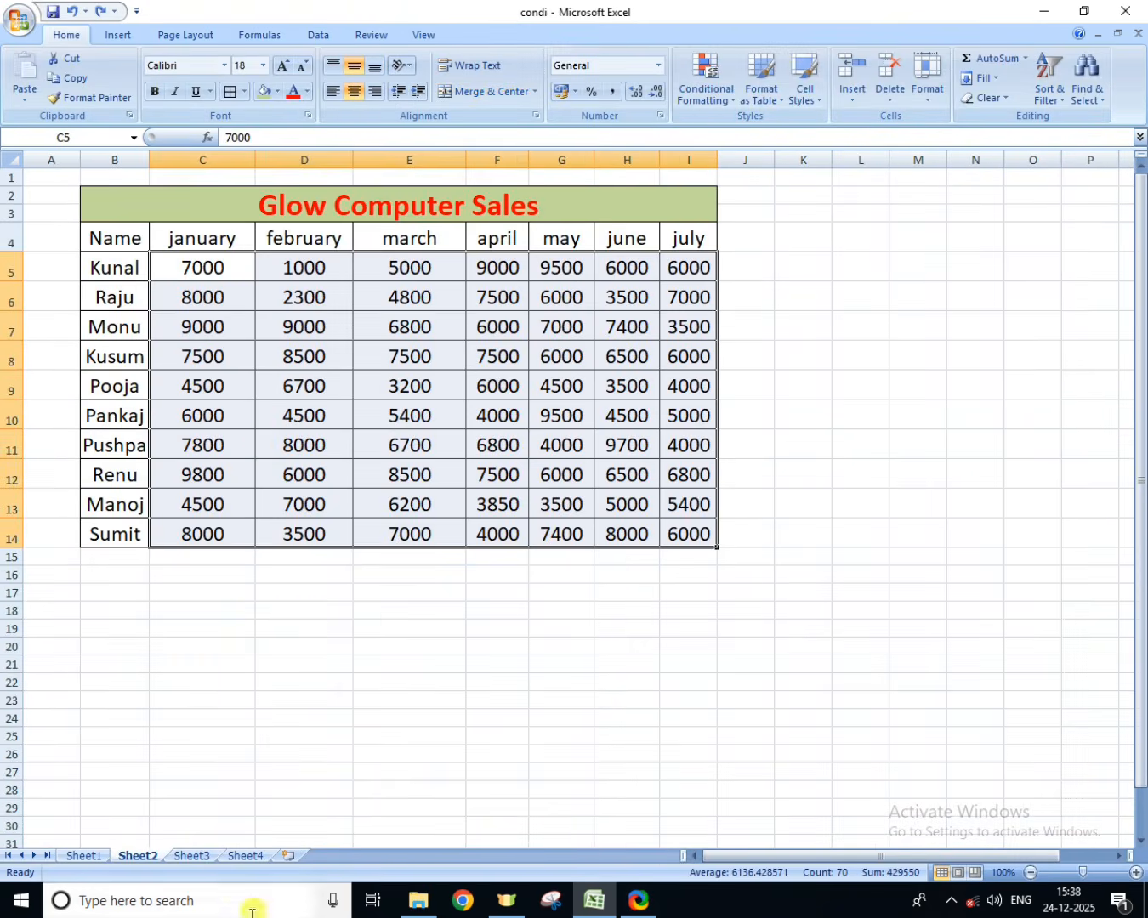
left_click(254, 860)
left_click(192, 857)
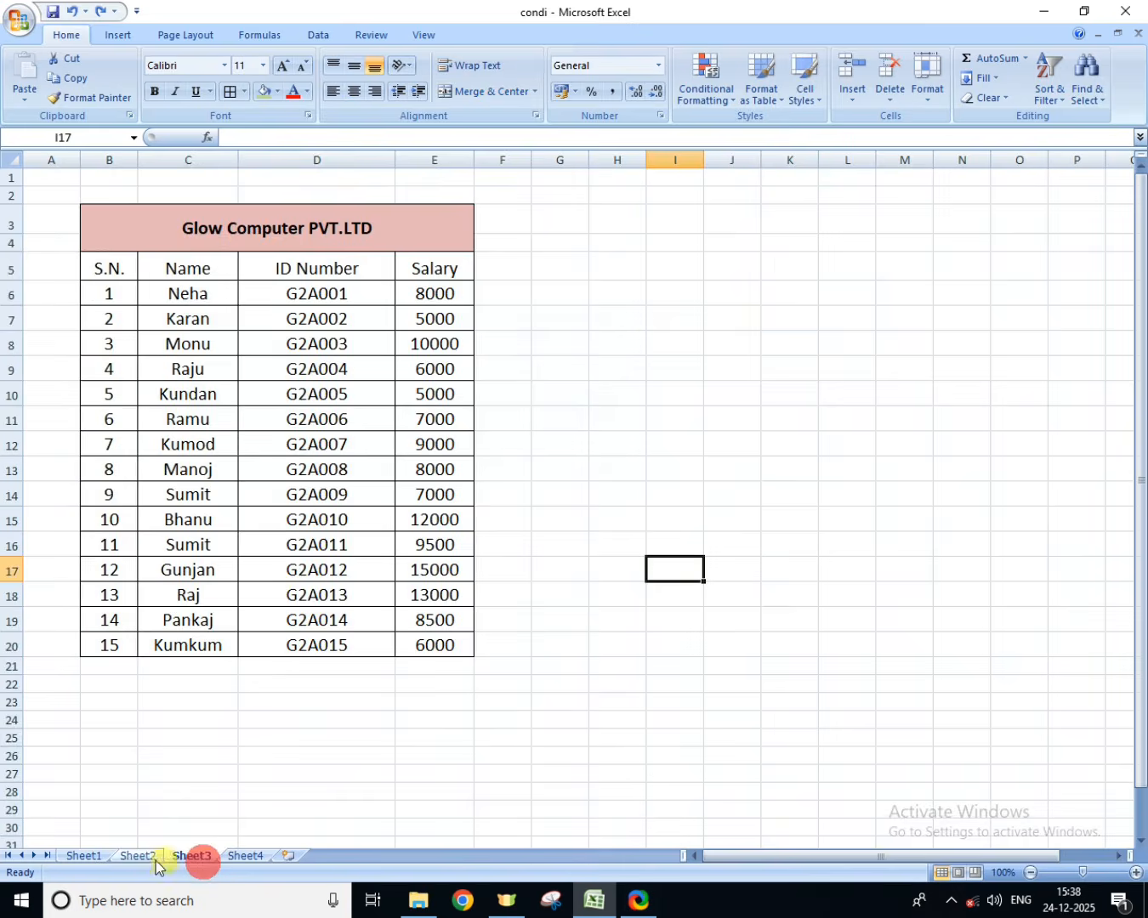
left_click(138, 856)
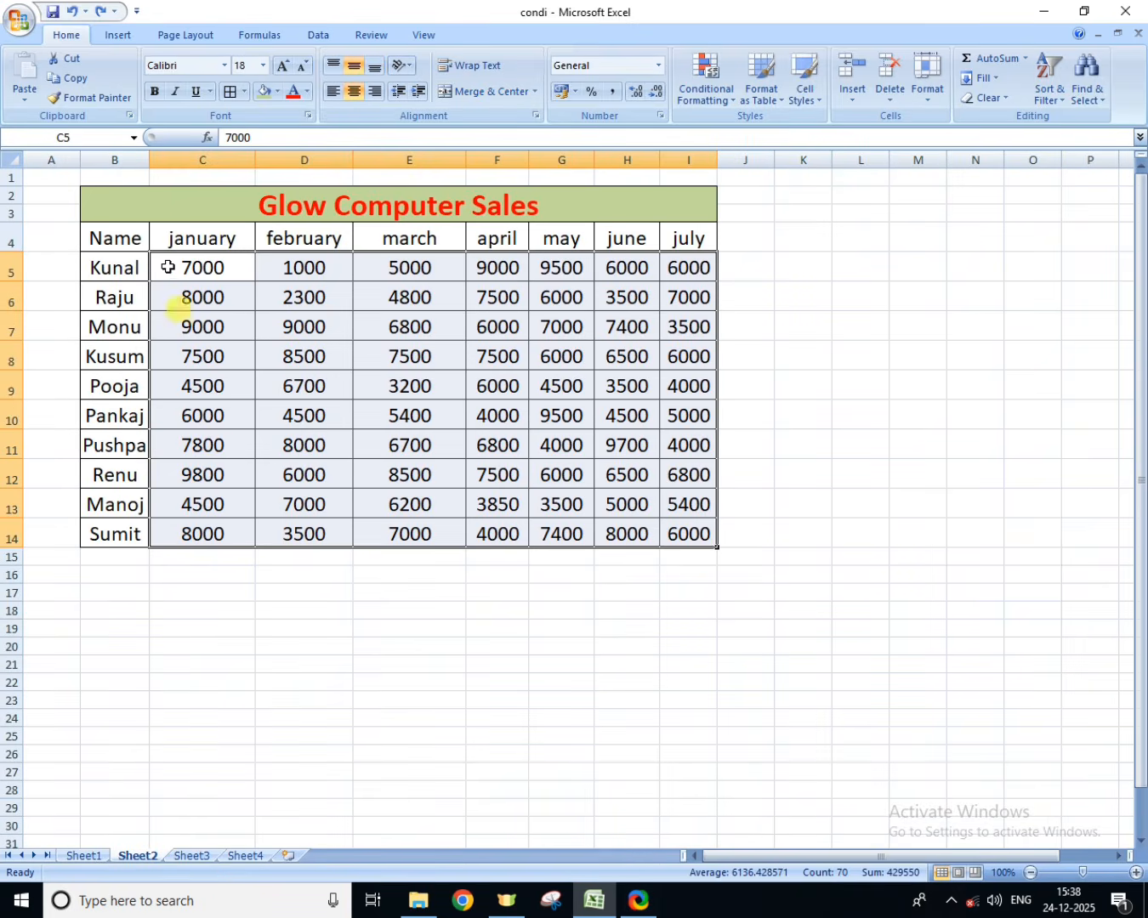
Step: Format the sales range B4:I14, with the Name and month headers, as a table in the light red gridded style
left_click_drag(169, 239, 286, 294)
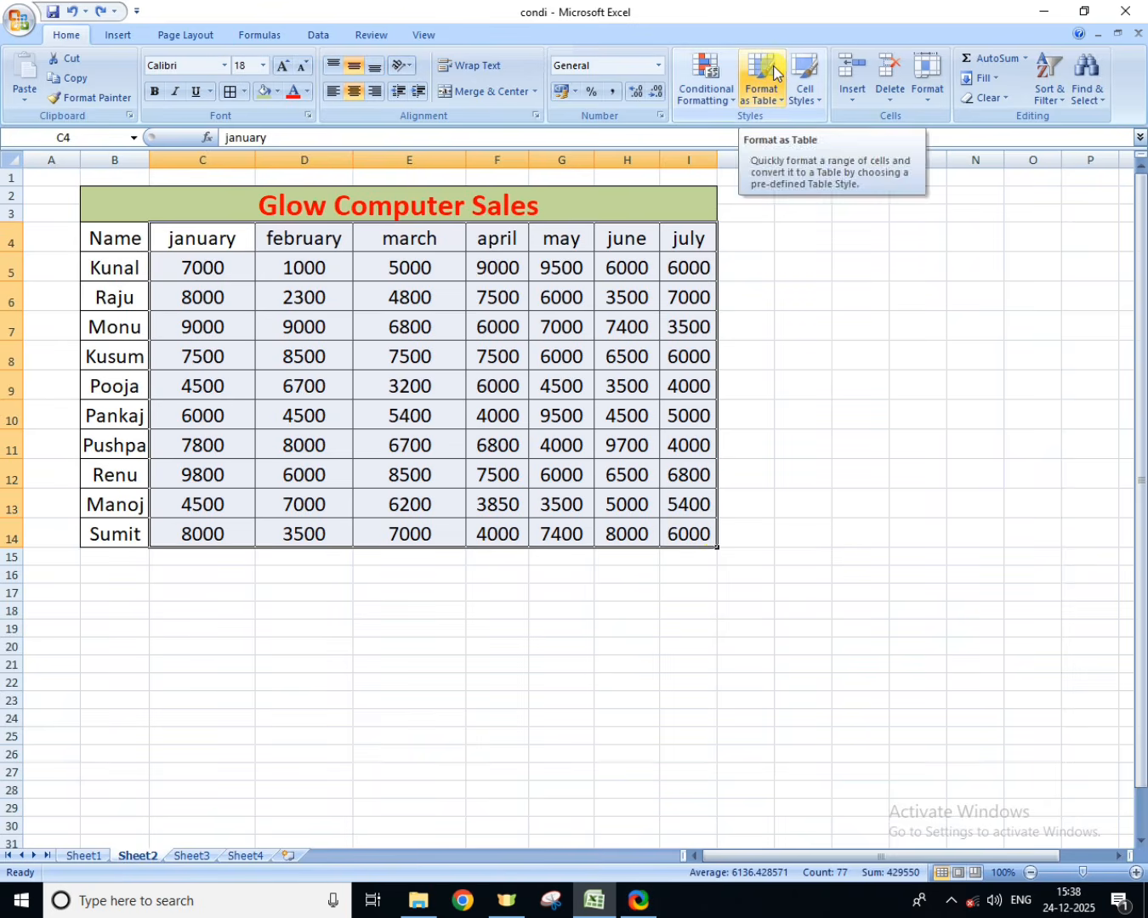
left_click(846, 535)
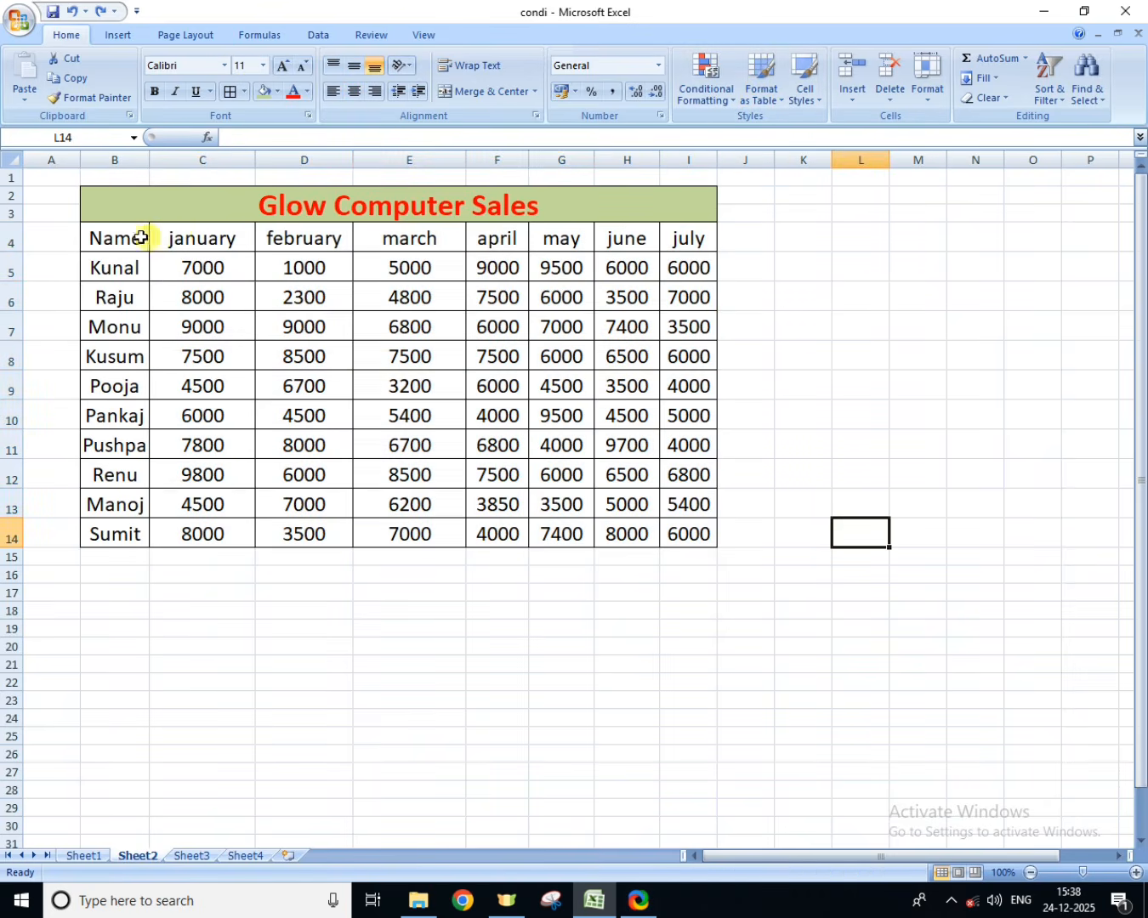
left_click_drag(141, 238, 690, 533)
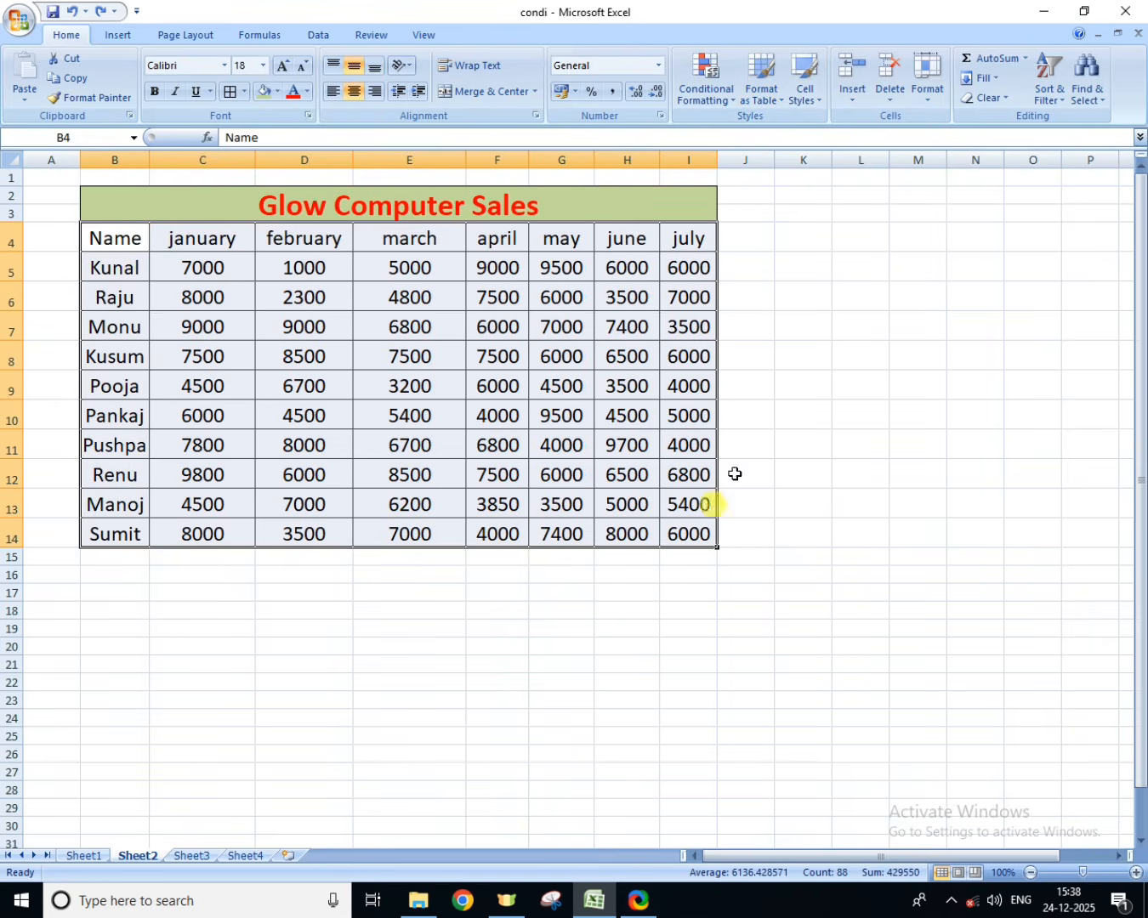
left_click(780, 97)
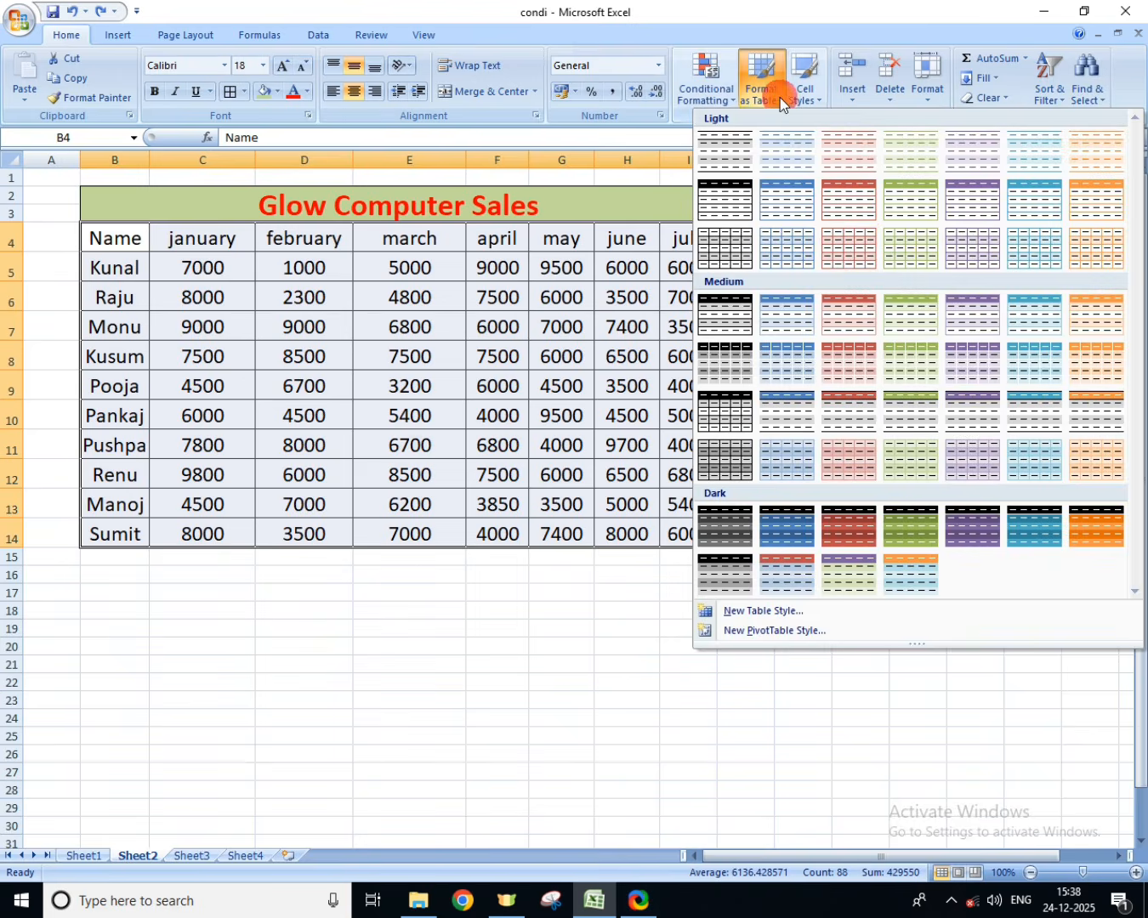
left_click(842, 244)
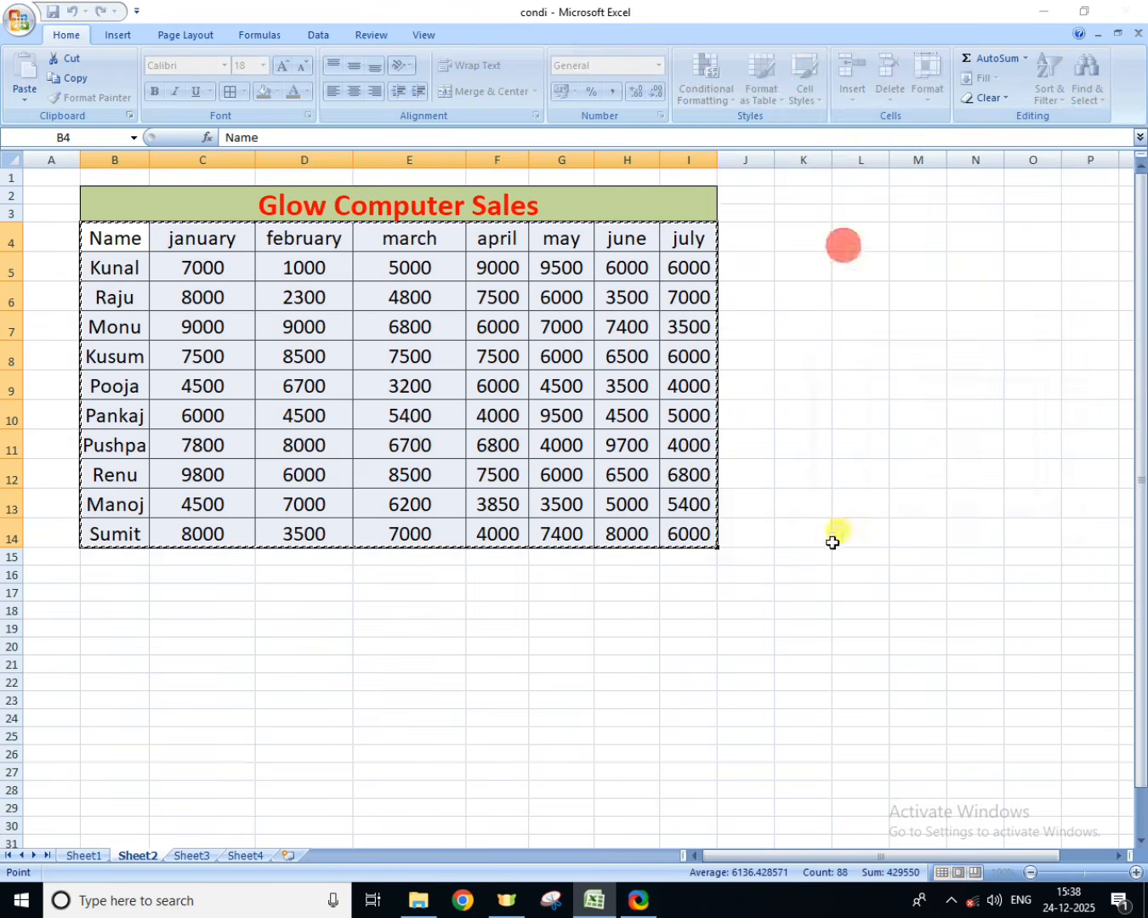
left_click(922, 481)
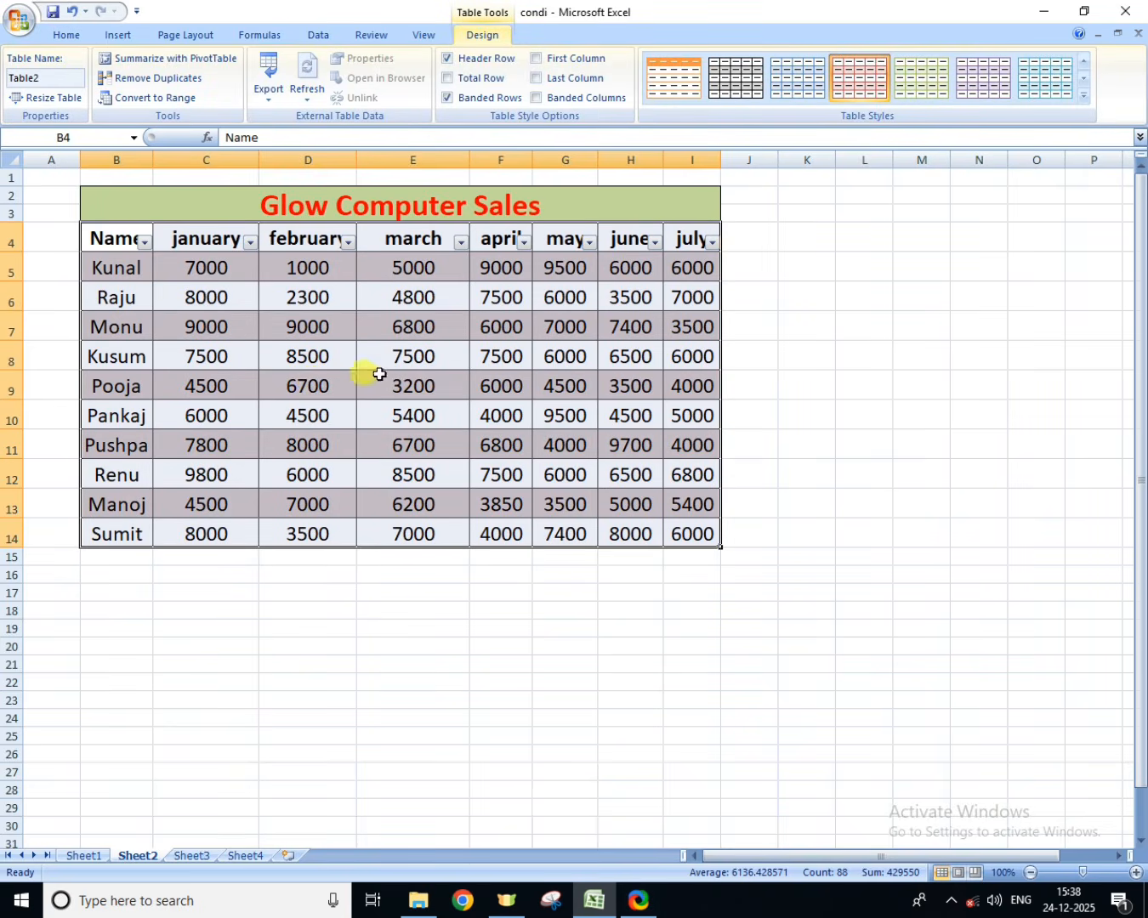
Step: Try the black, blue, purple and aqua gridded light styles and the red-header light style on the sales table
left_click(745, 96)
left_click(811, 89)
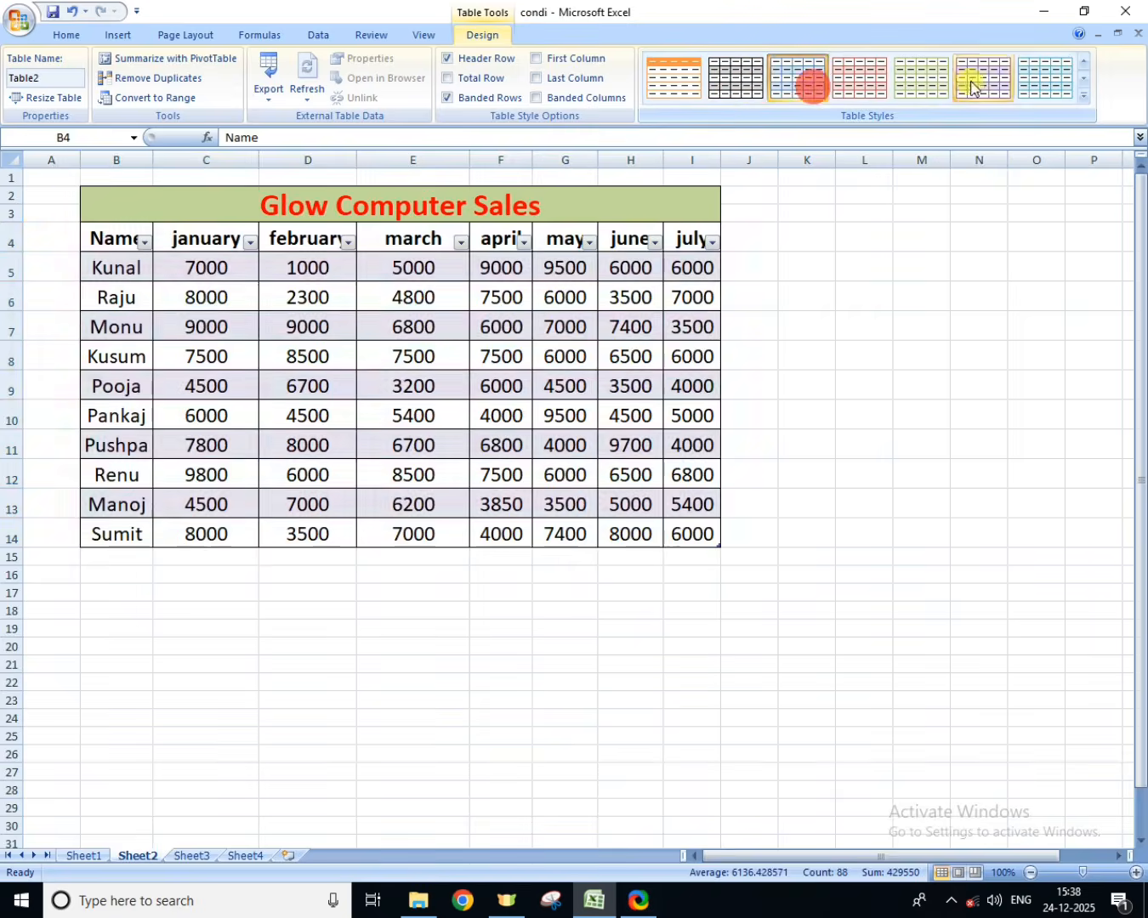
left_click(971, 83)
left_click(1083, 96)
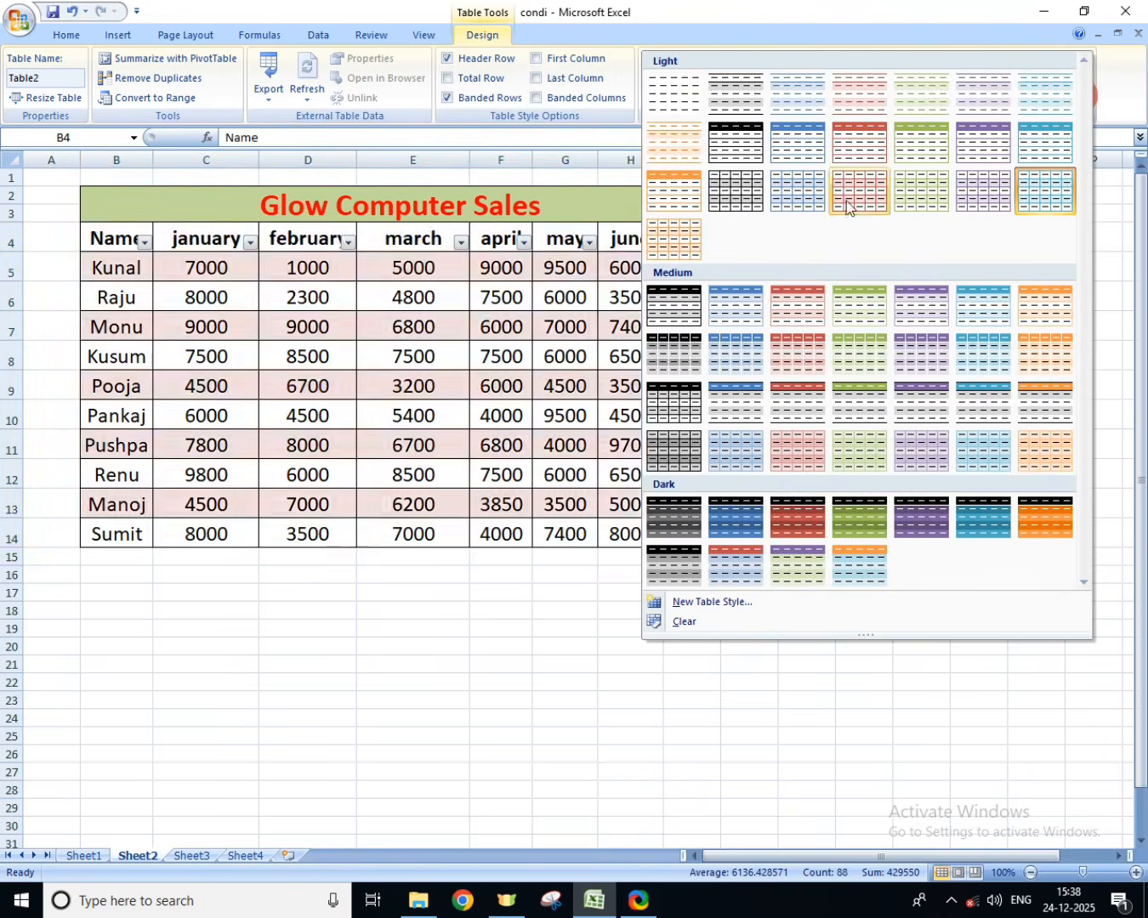
left_click(877, 149)
left_click(711, 161)
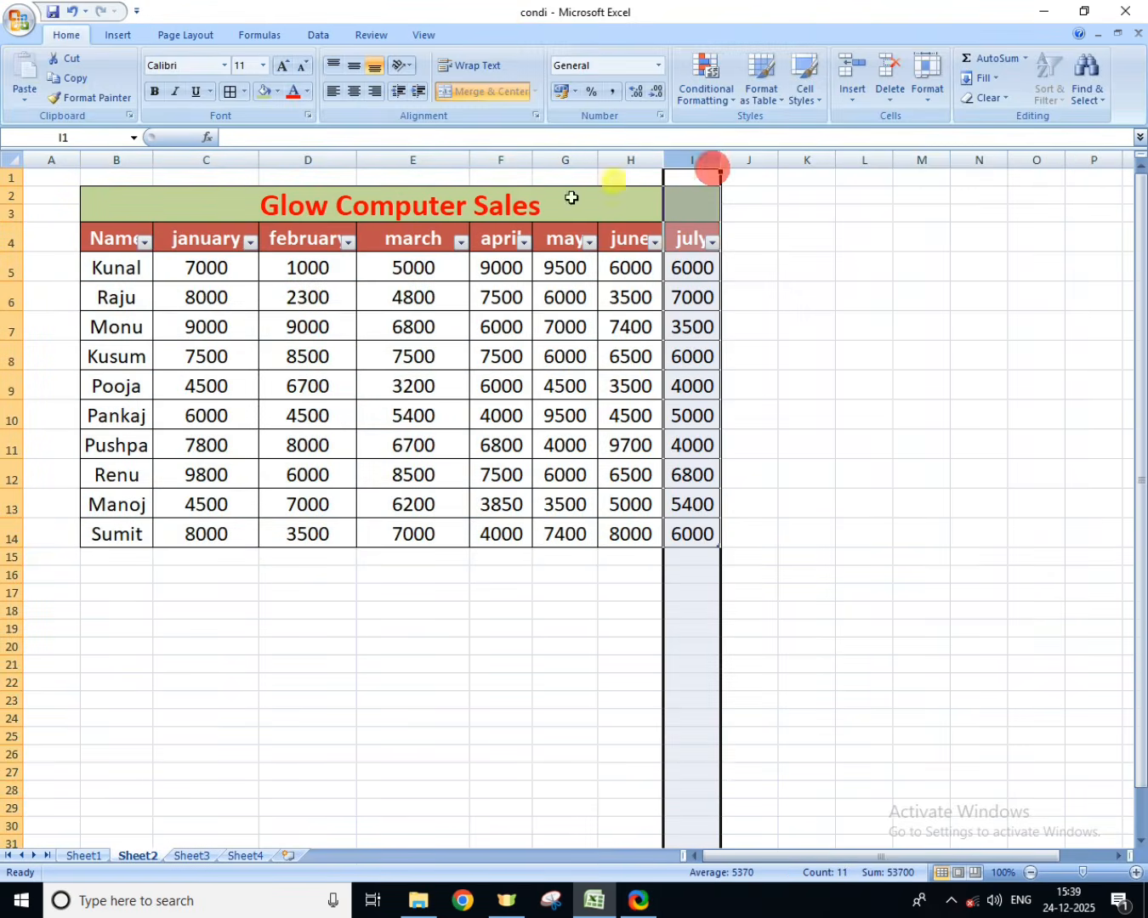
Step: Undo the table style changes and the conversion of the sales range to a table
left_click(68, 14)
left_click(72, 15)
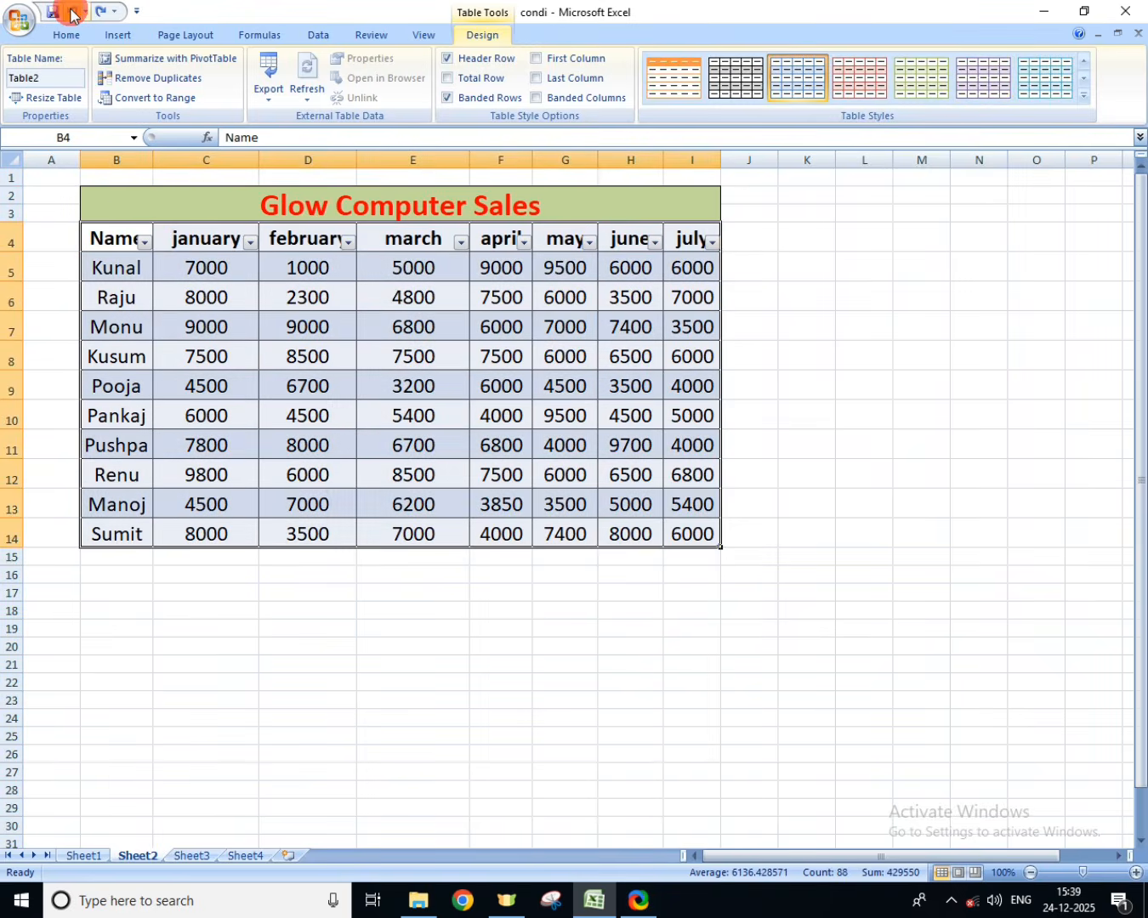
left_click(72, 15)
left_click(71, 14)
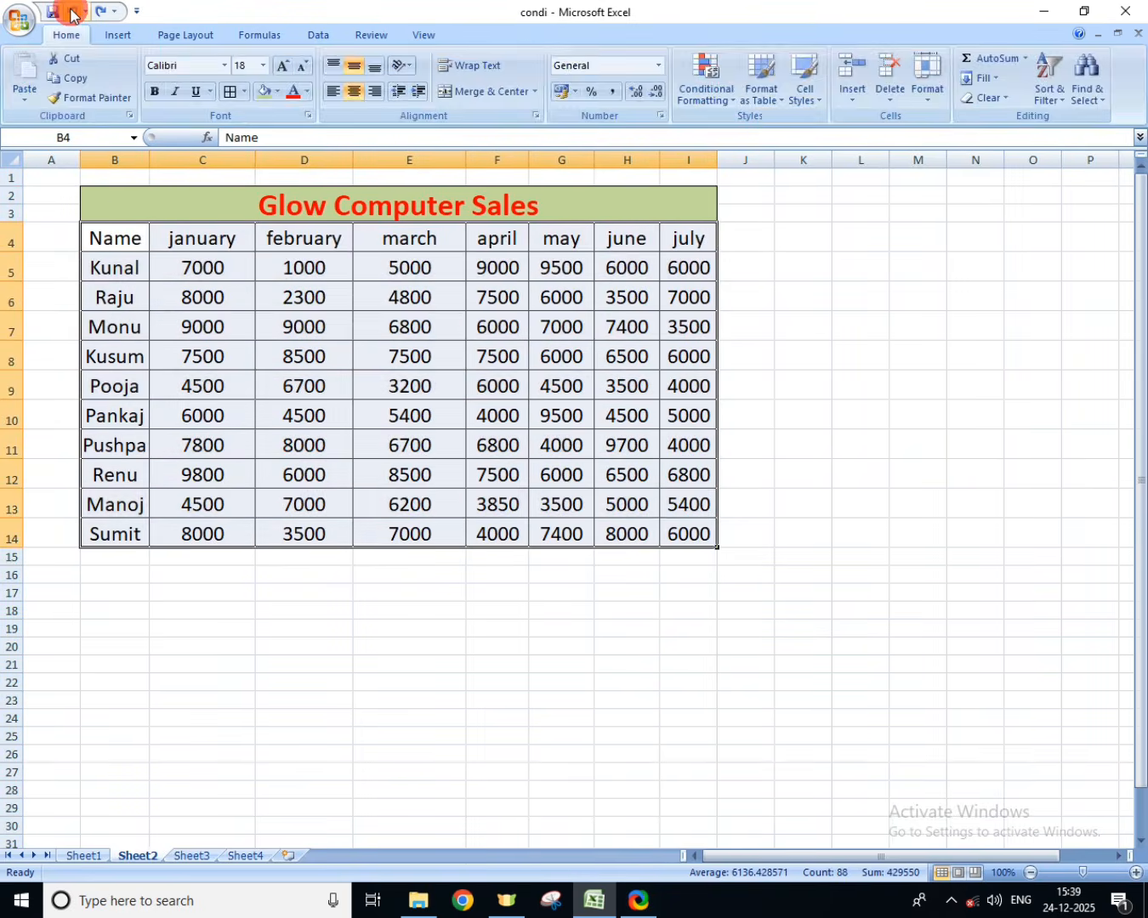
Step: Format the sales range B4:I14 as a table in the light purple gridded style
left_click(761, 90)
left_click(959, 250)
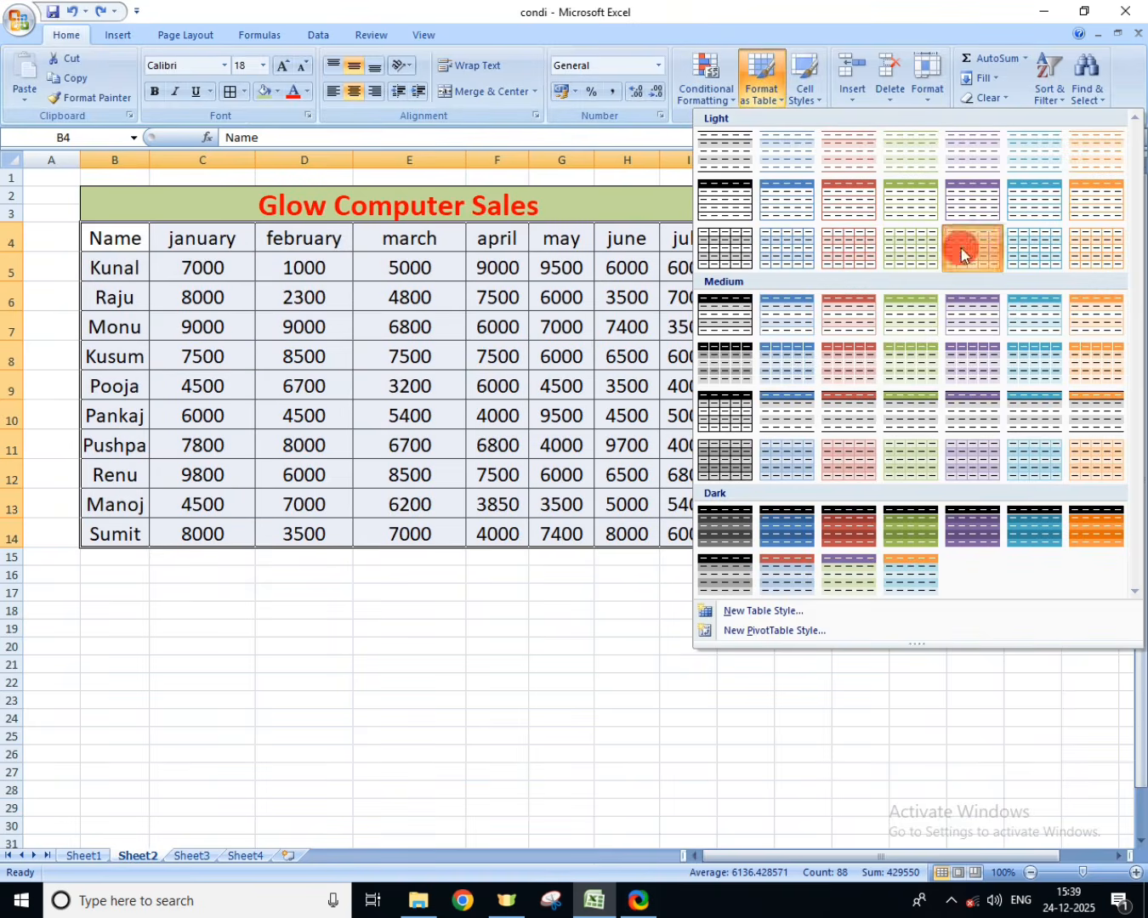
left_click(910, 474)
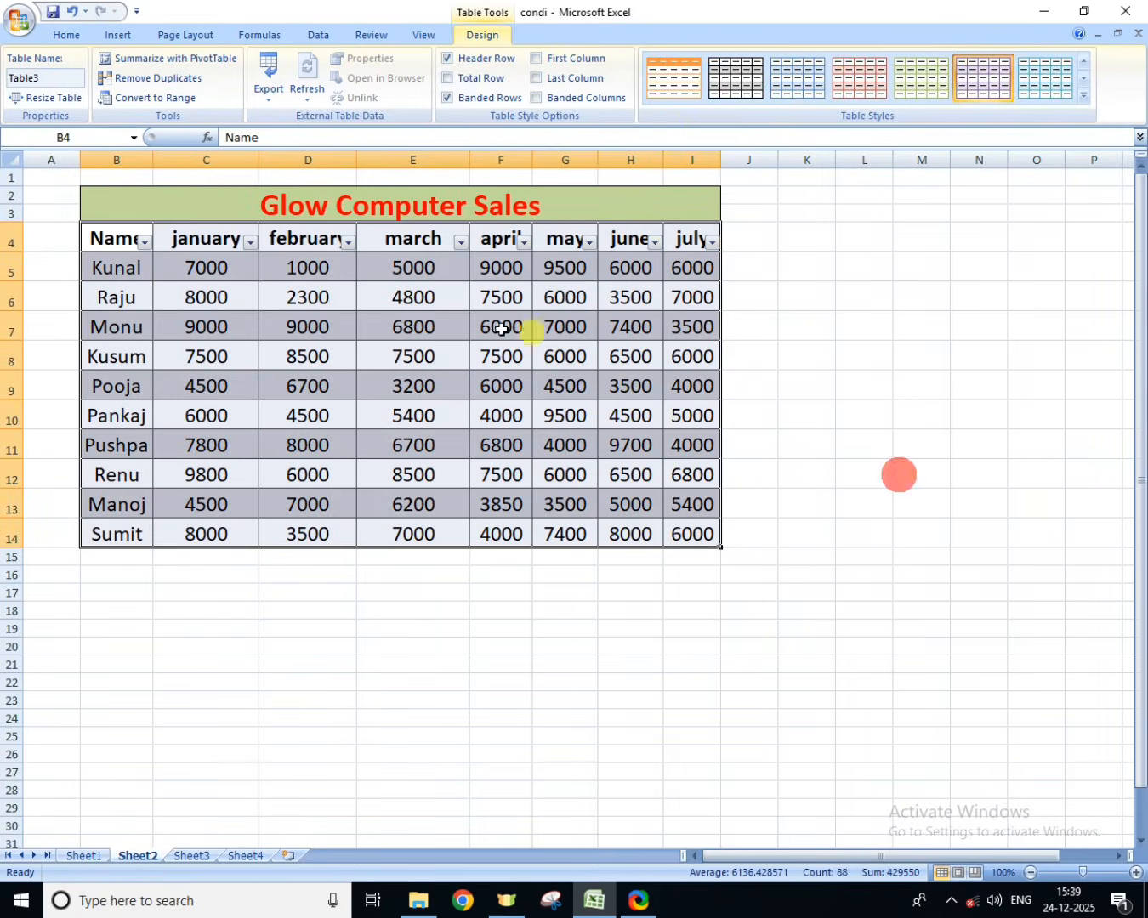
Step: Set the sales table's style to None and turn off the filter on its header row
left_click(1090, 99)
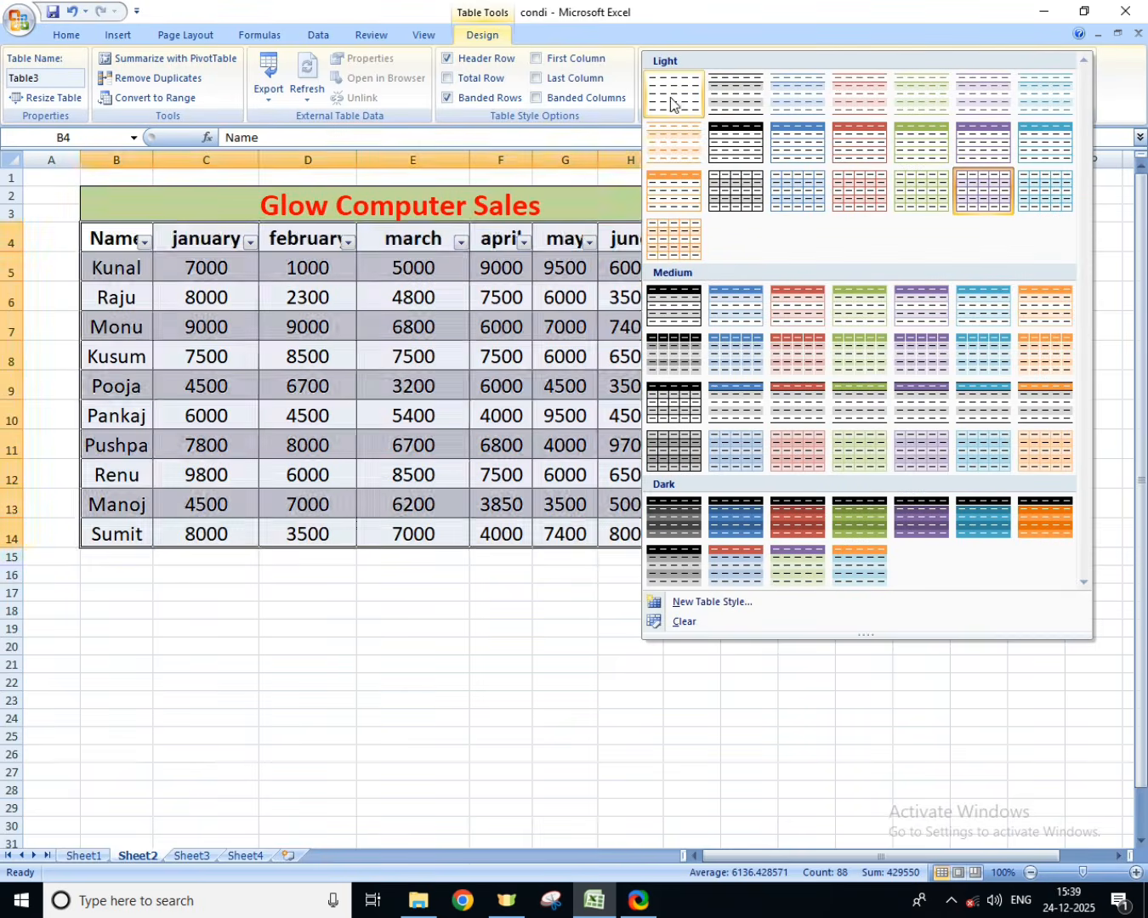
left_click(677, 100)
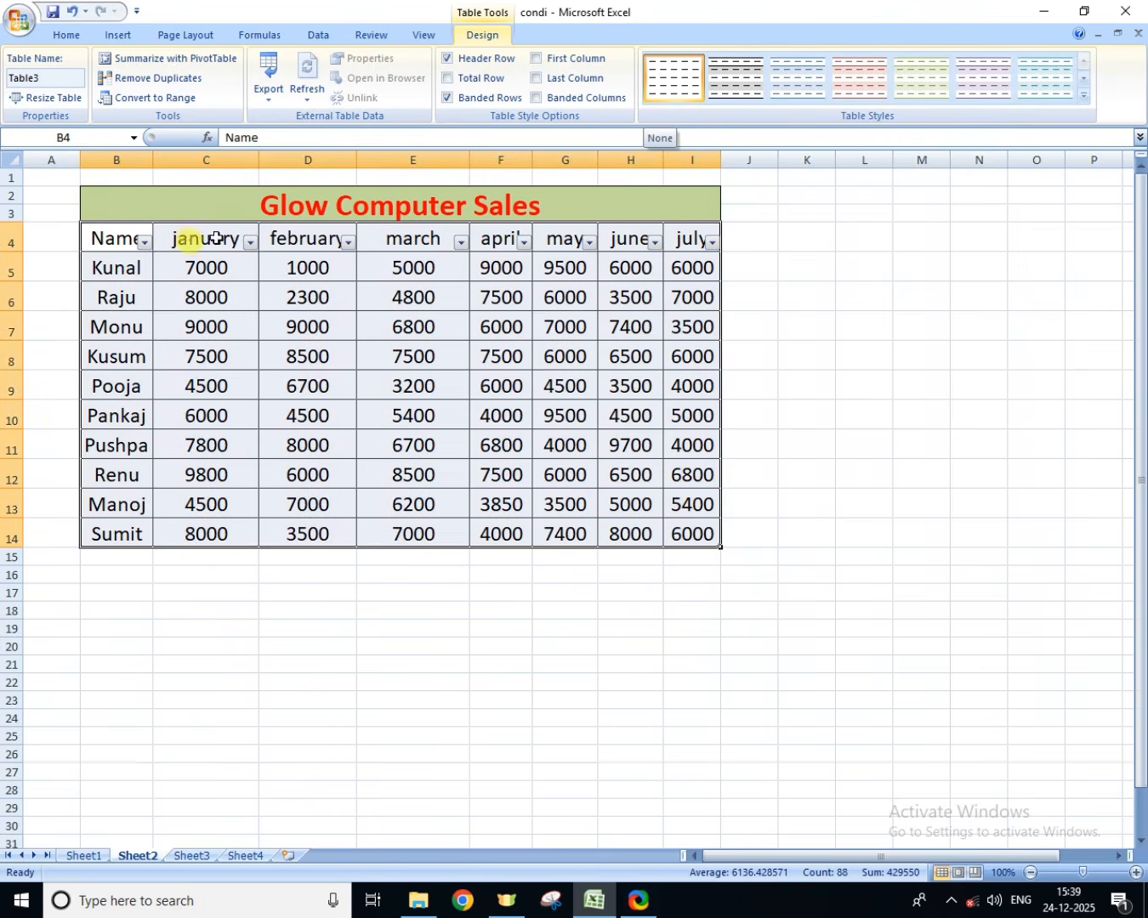
left_click(53, 40)
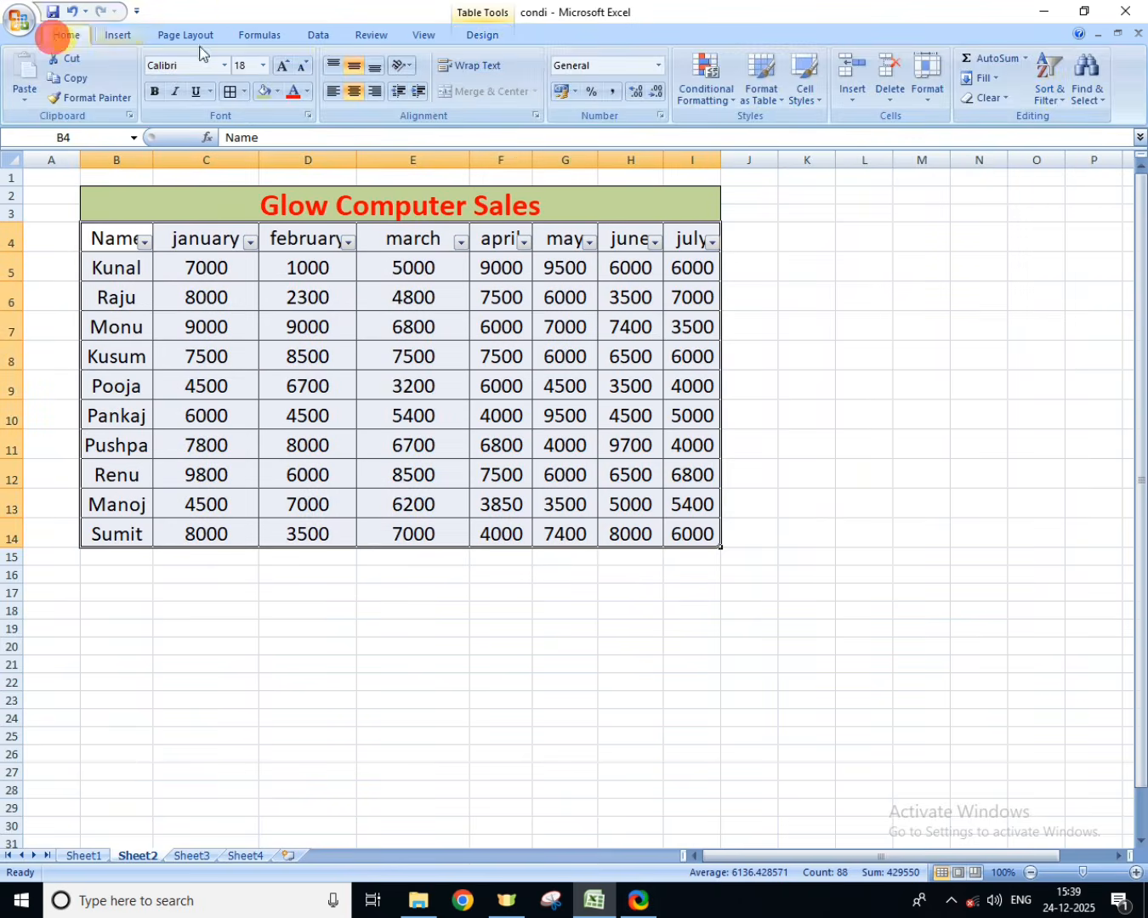
left_click(1052, 98)
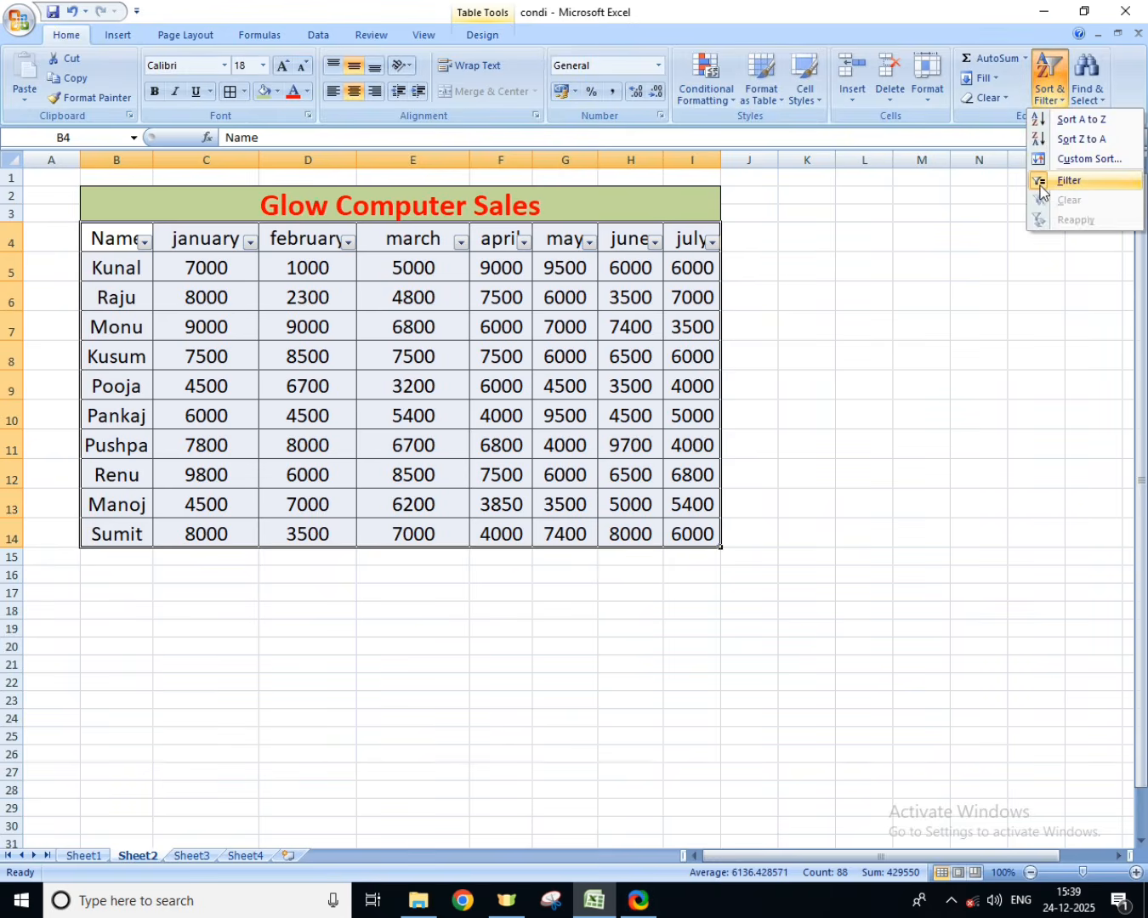
left_click(1039, 182)
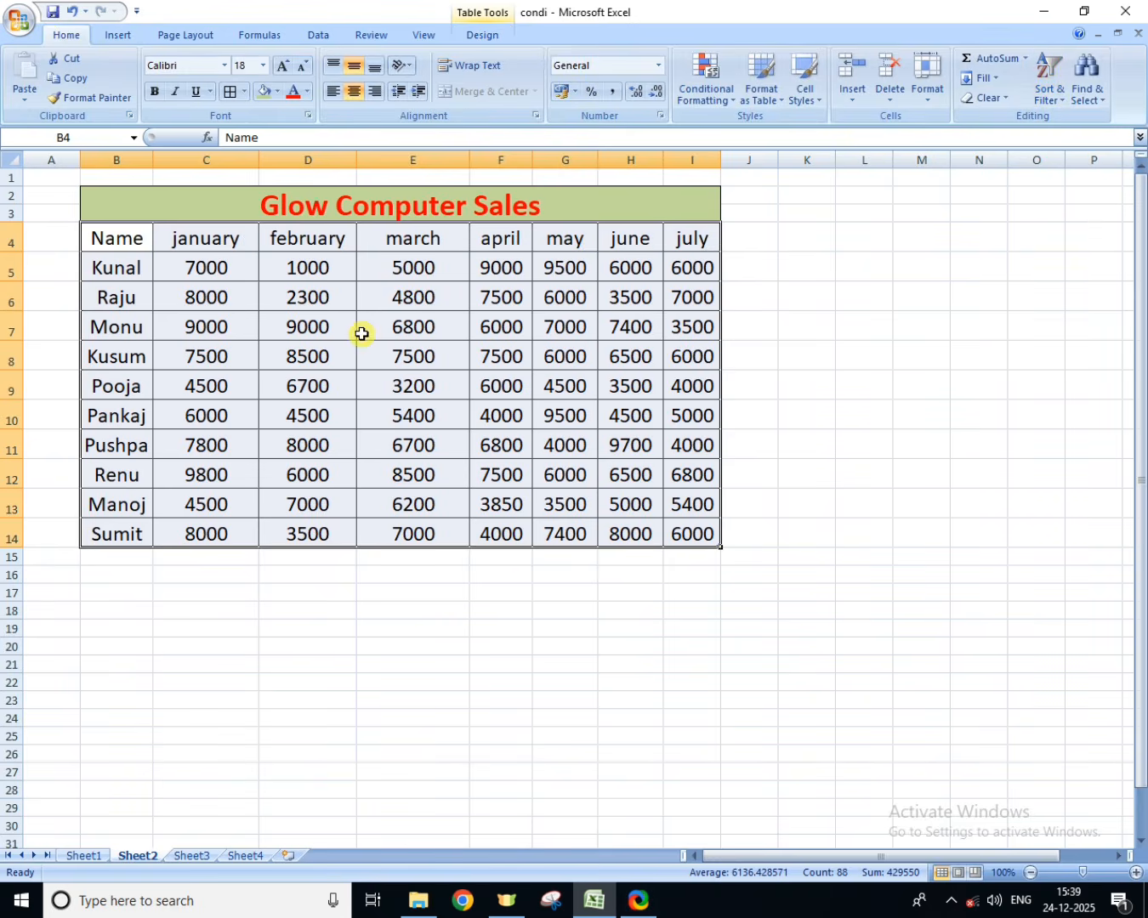
Step: Apply the 40% - Accent2 and Heading 1 cell styles to the sales table B4:I14
left_click(113, 39)
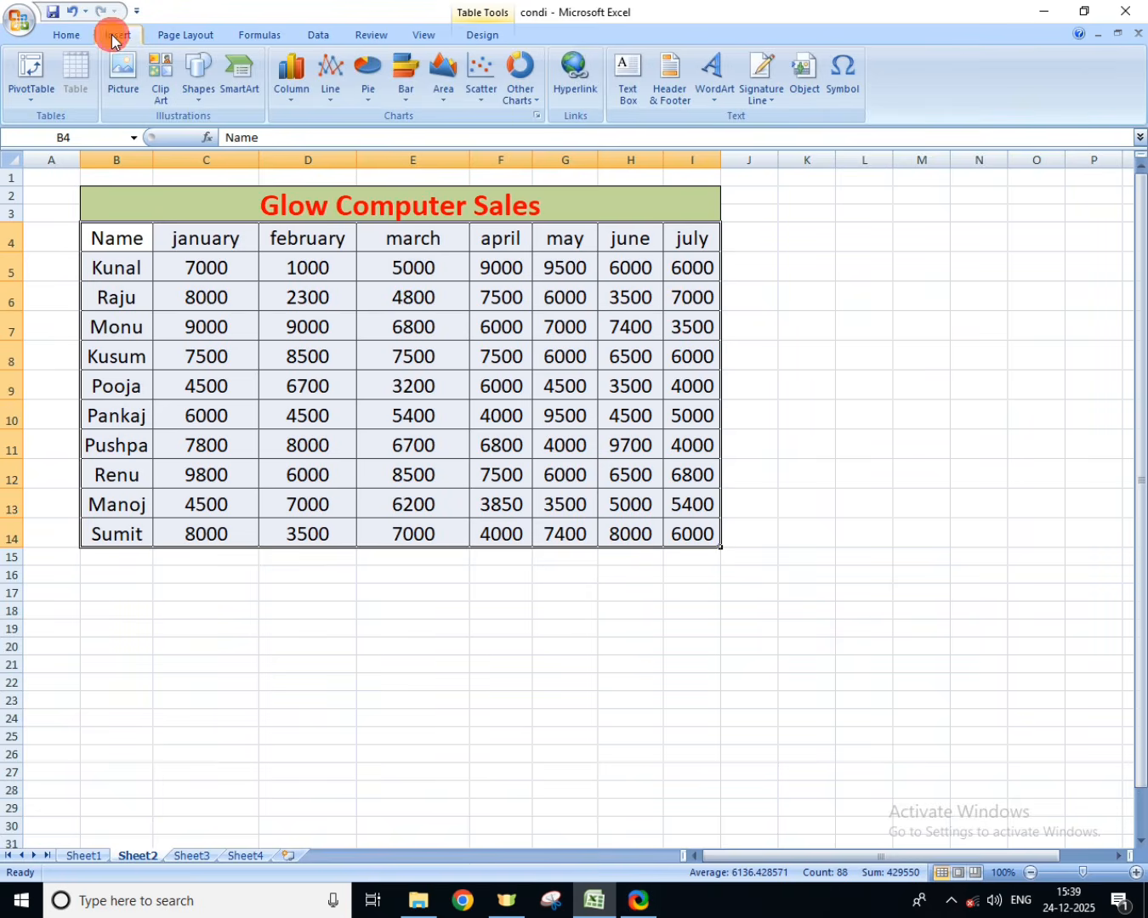
left_click(68, 34)
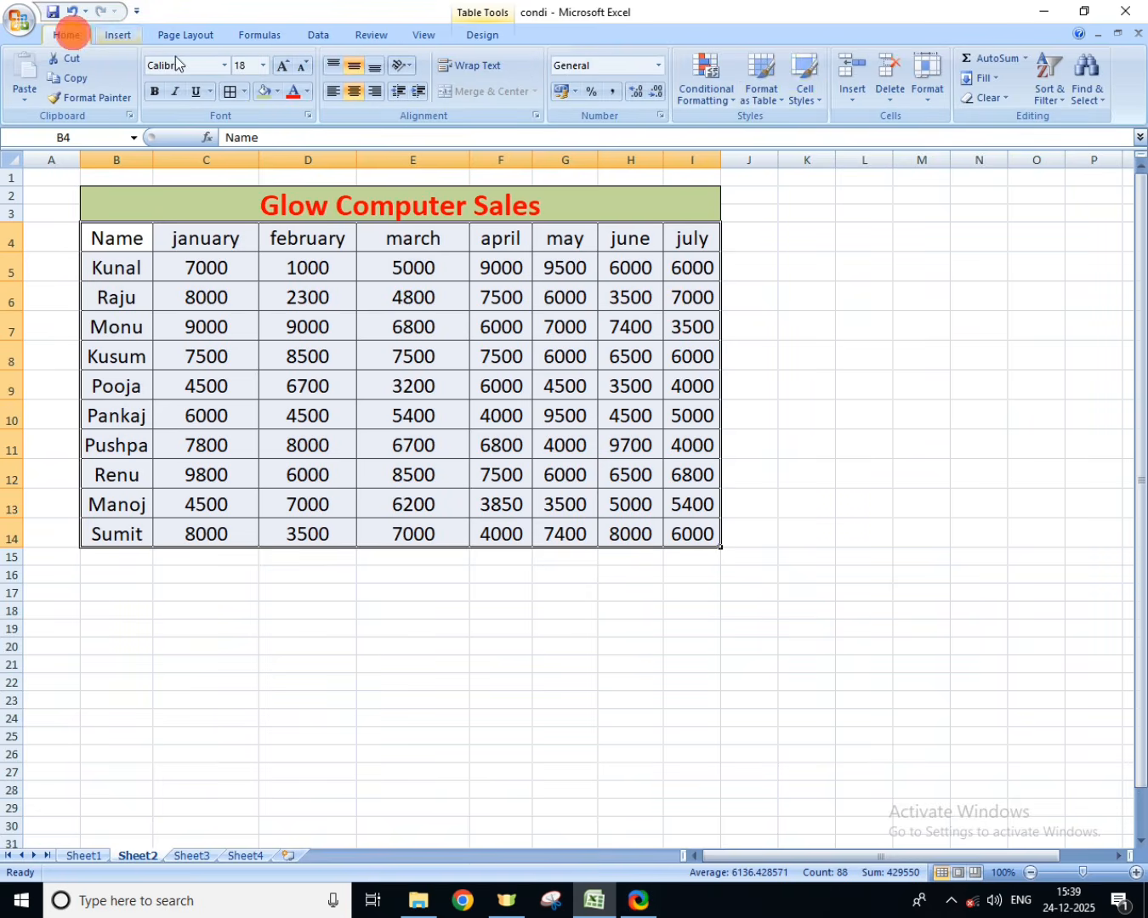
left_click(804, 95)
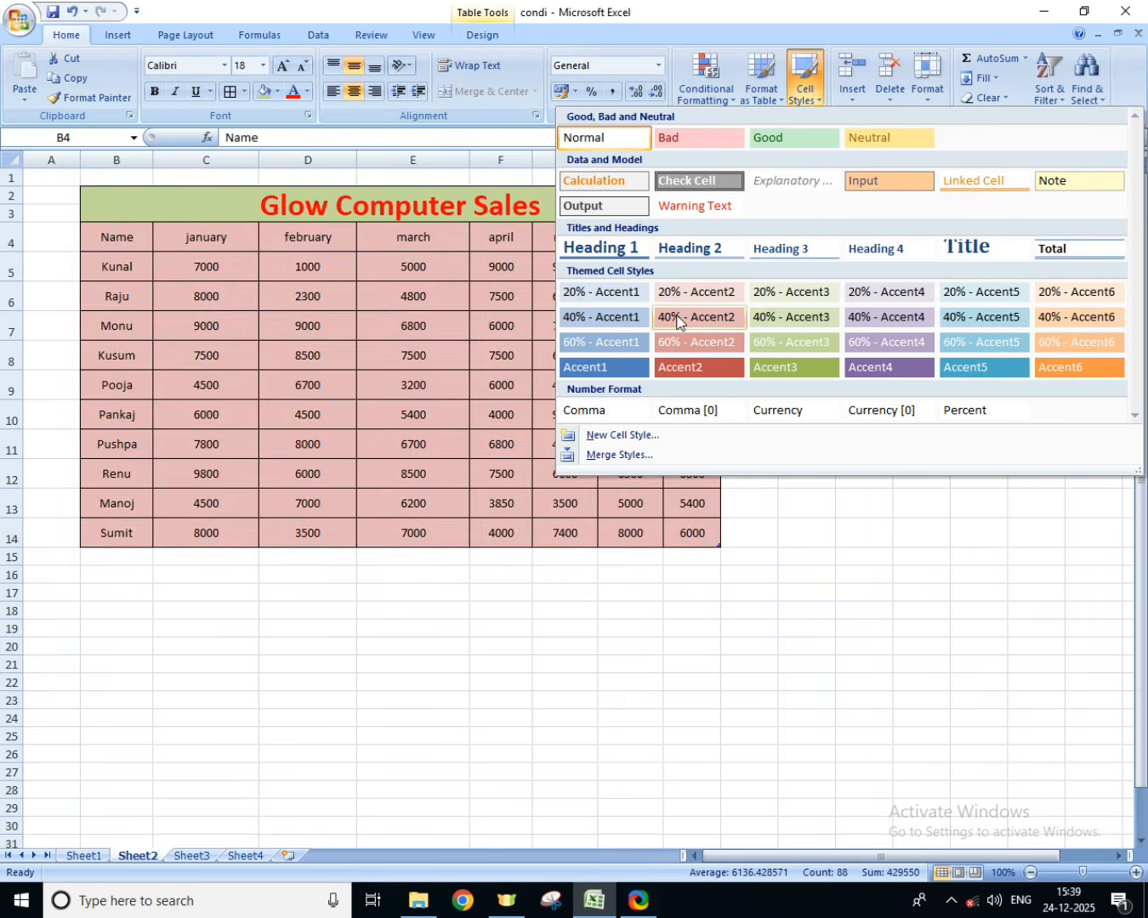
left_click(677, 321)
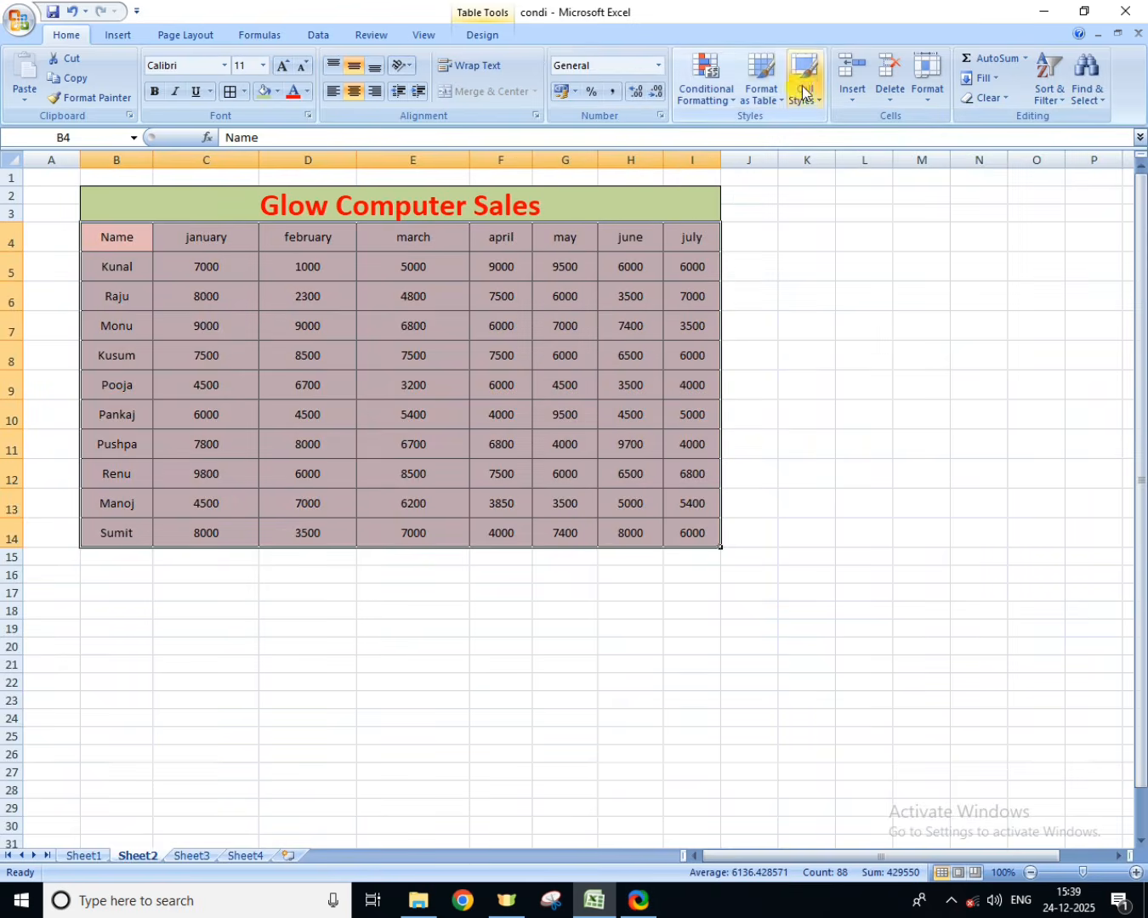
left_click(804, 92)
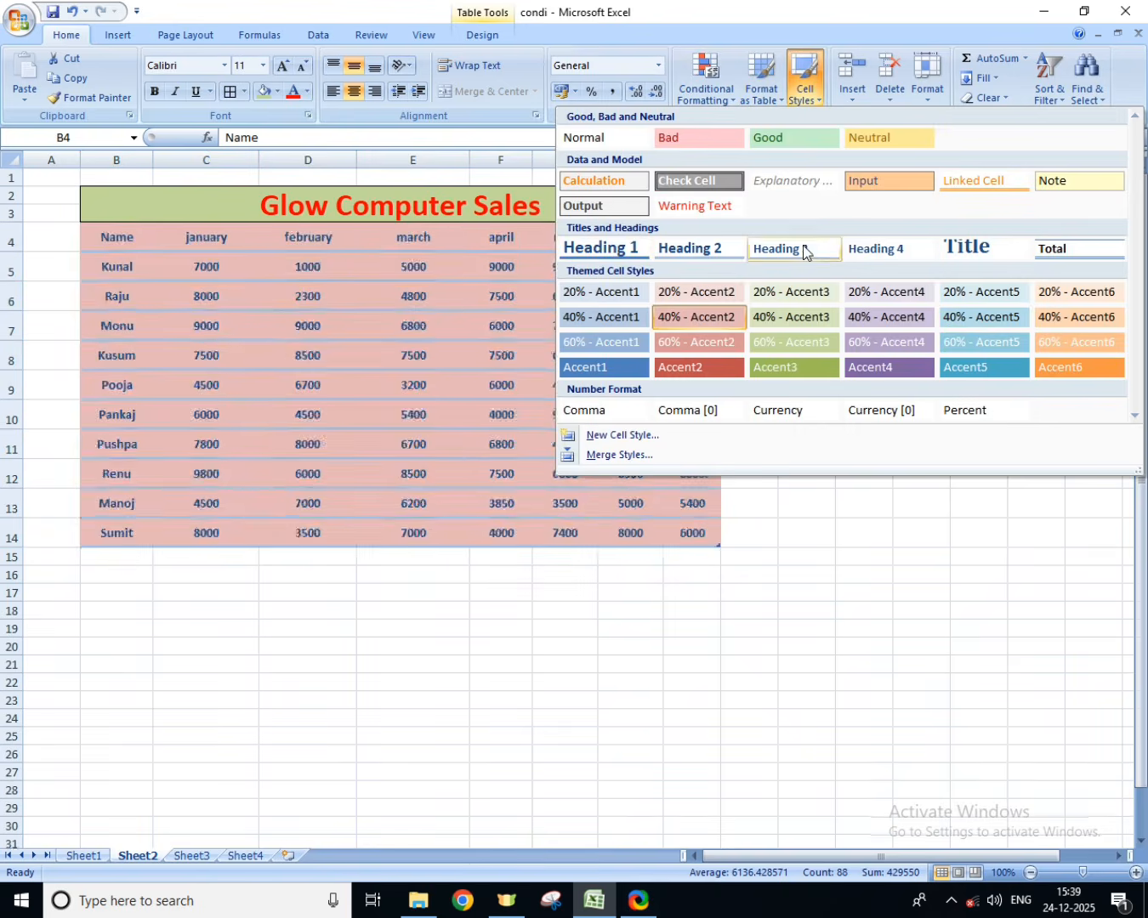
left_click(631, 249)
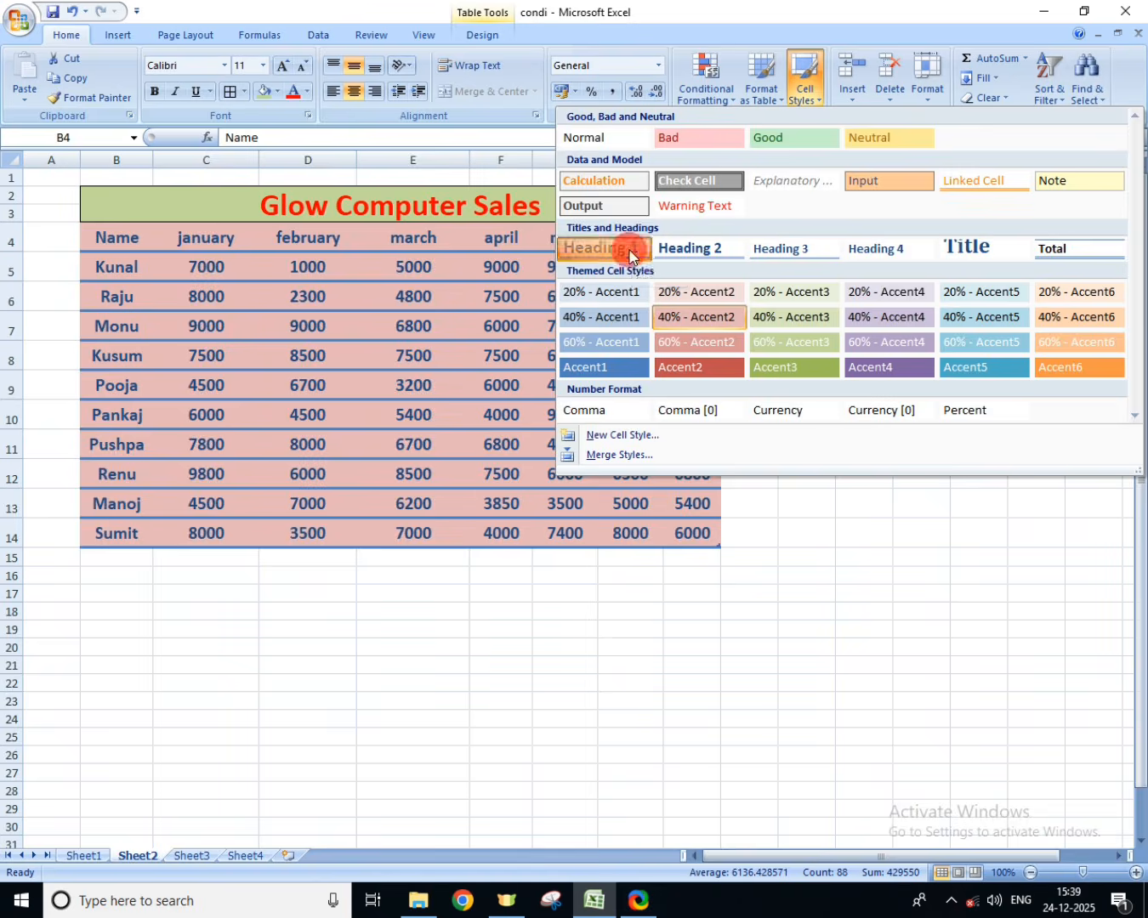
left_click(213, 415)
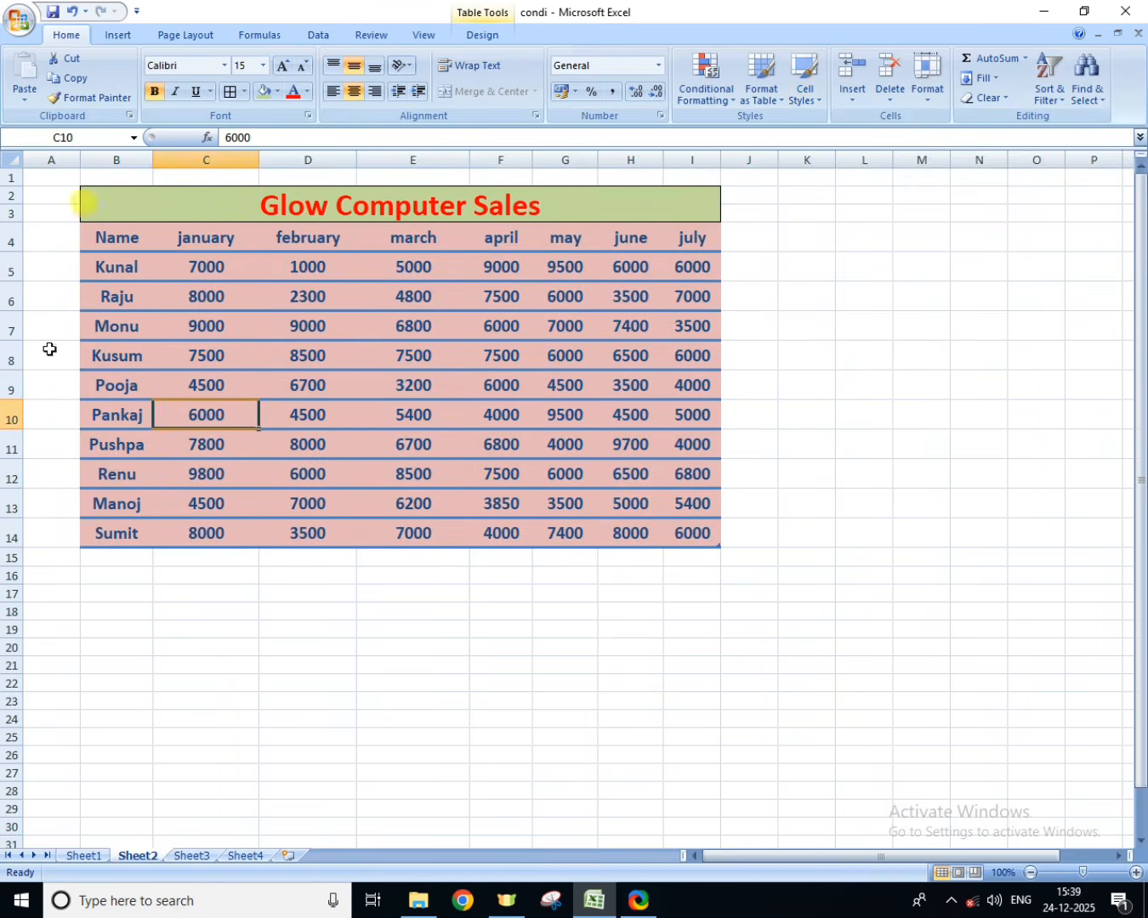
left_click(287, 509)
left_click(123, 561)
left_click(653, 599)
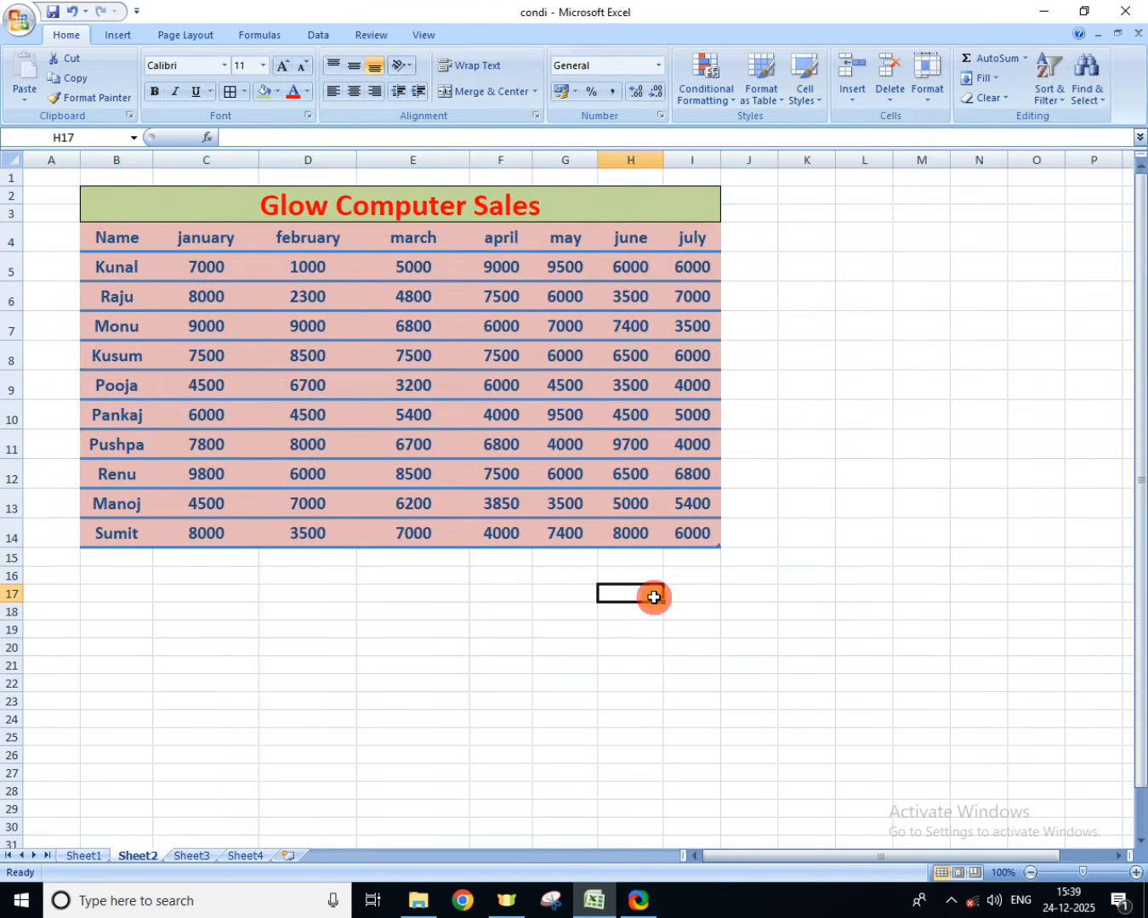
left_click(860, 508)
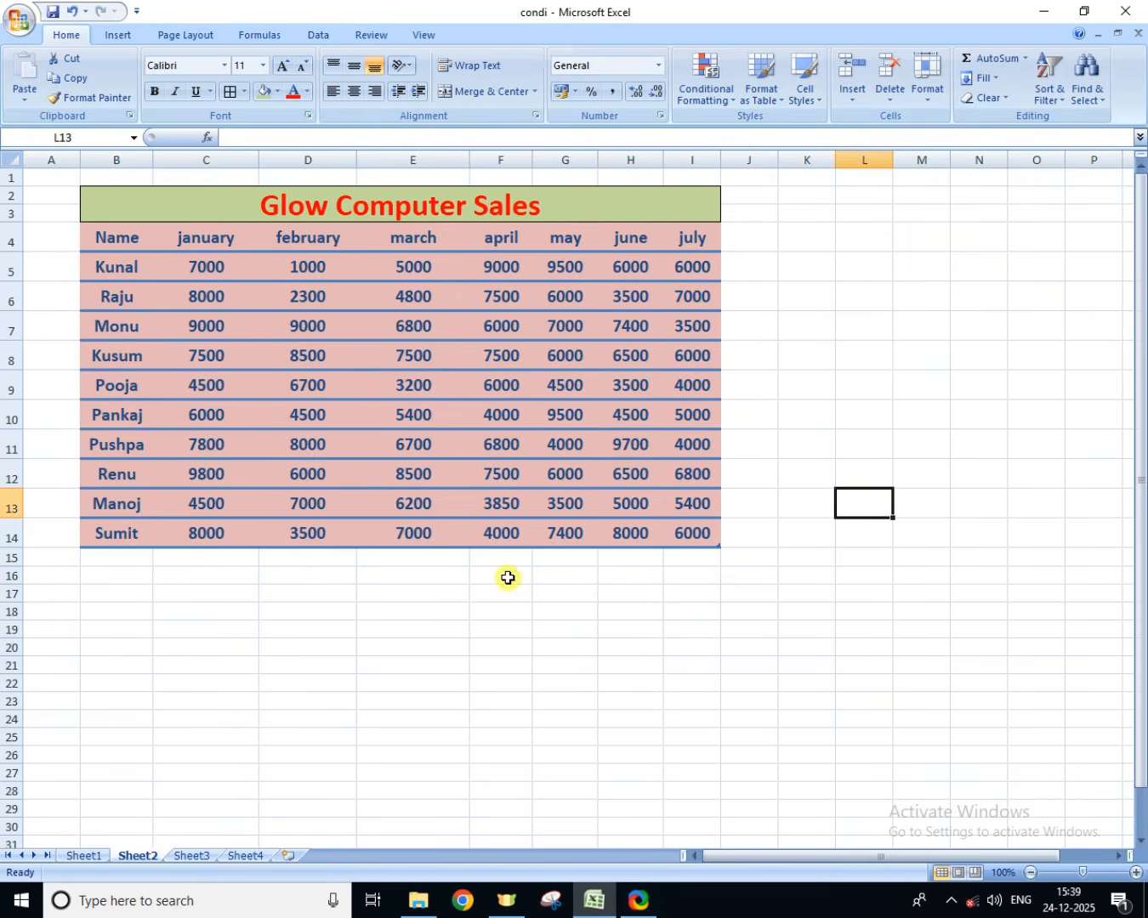